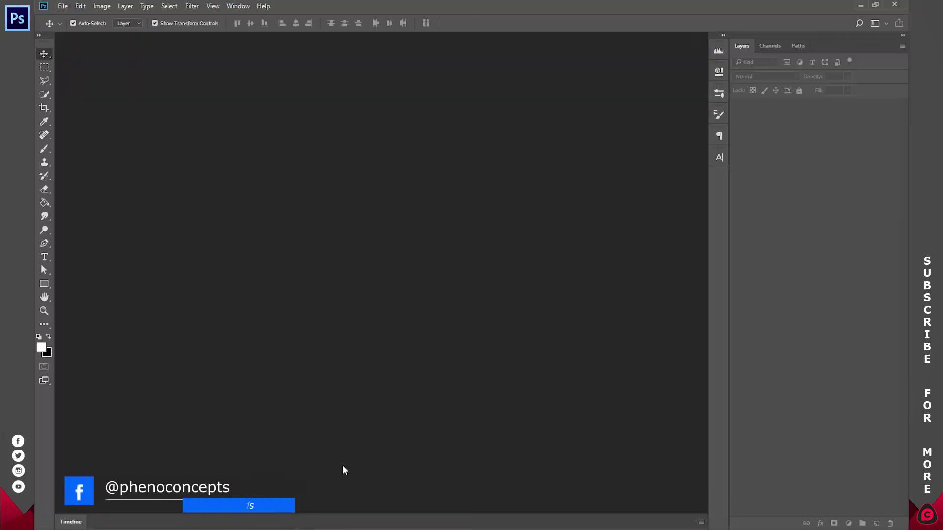
# Create a new International Paper A4 document and fit the page to the screen.
pyautogui.click(62, 6)
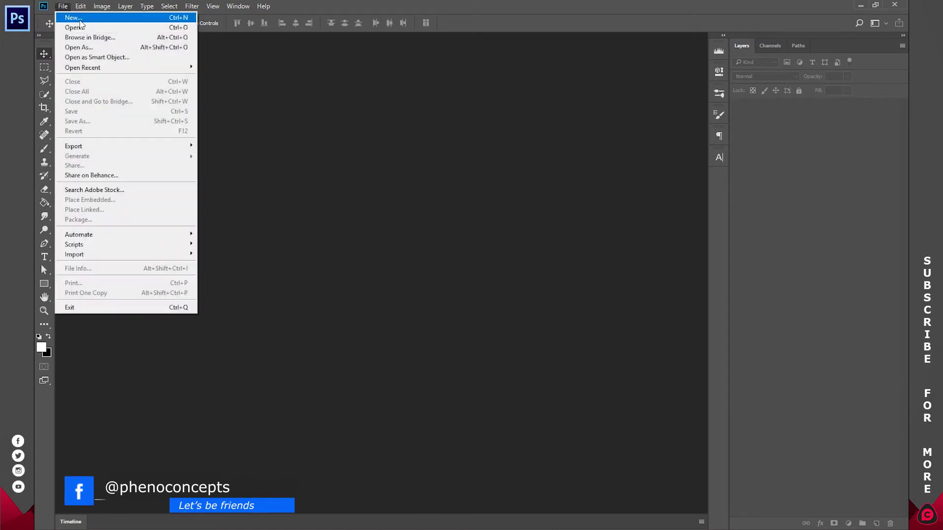
pyautogui.click(77, 18)
pyautogui.click(414, 141)
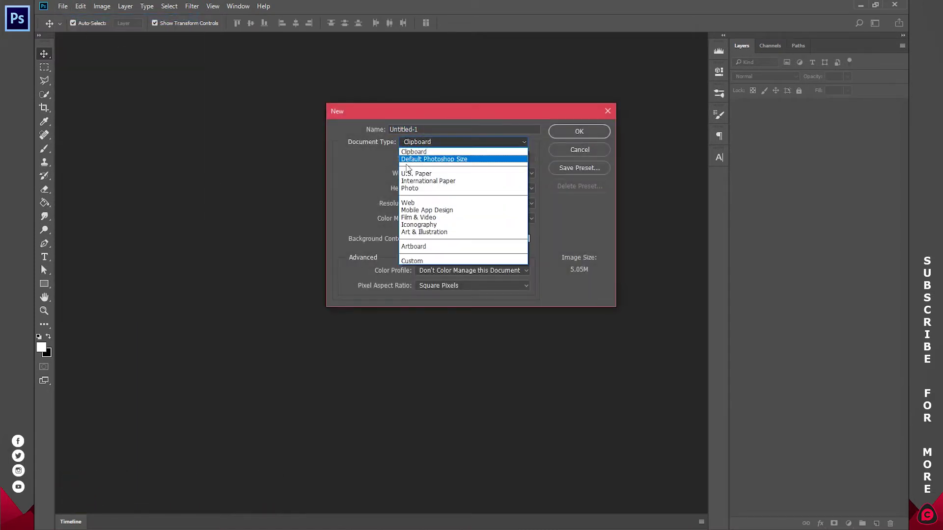
pyautogui.click(420, 179)
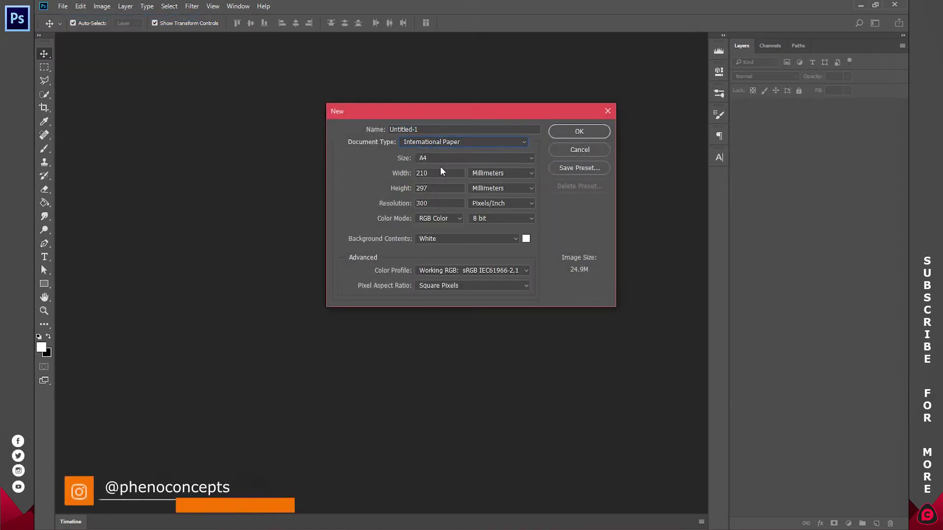
pyautogui.click(584, 131)
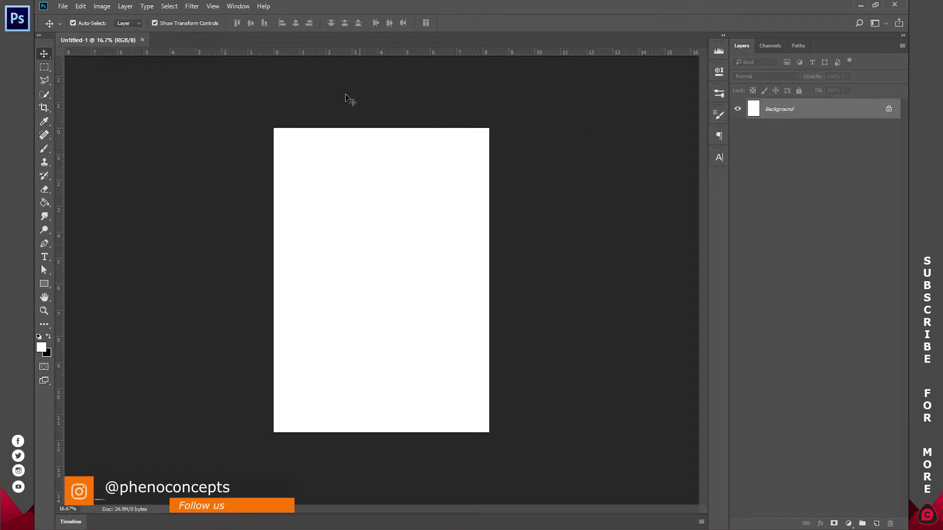
pyautogui.press('z')
pyautogui.click(327, 24)
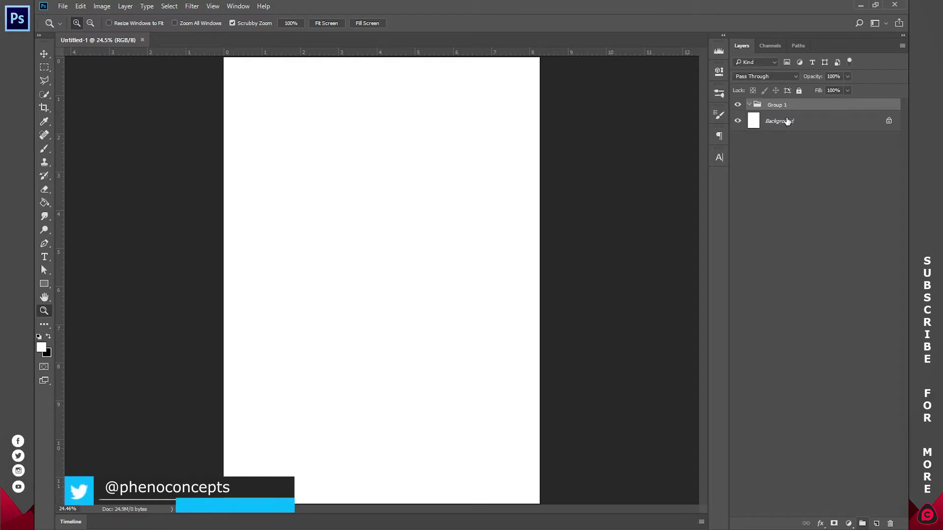
# Add an empty layer group named BACKGROUND.
pyautogui.click(863, 523)
pyautogui.doubleClick(780, 106)
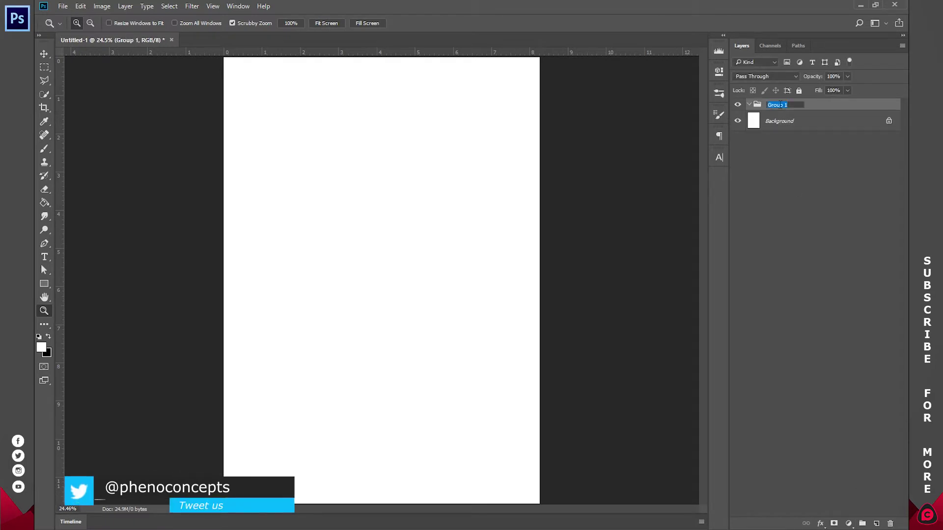
pyautogui.write('BACKGROUND')
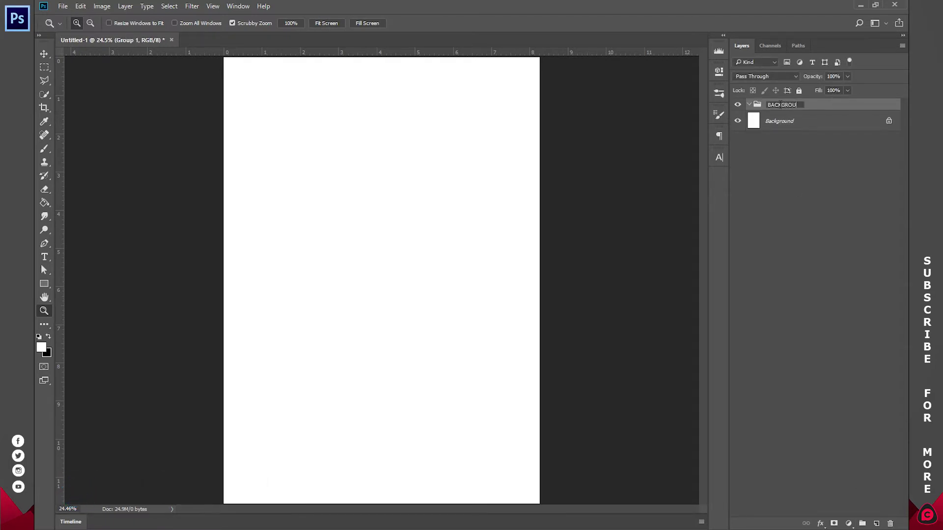
pyautogui.press('Return')
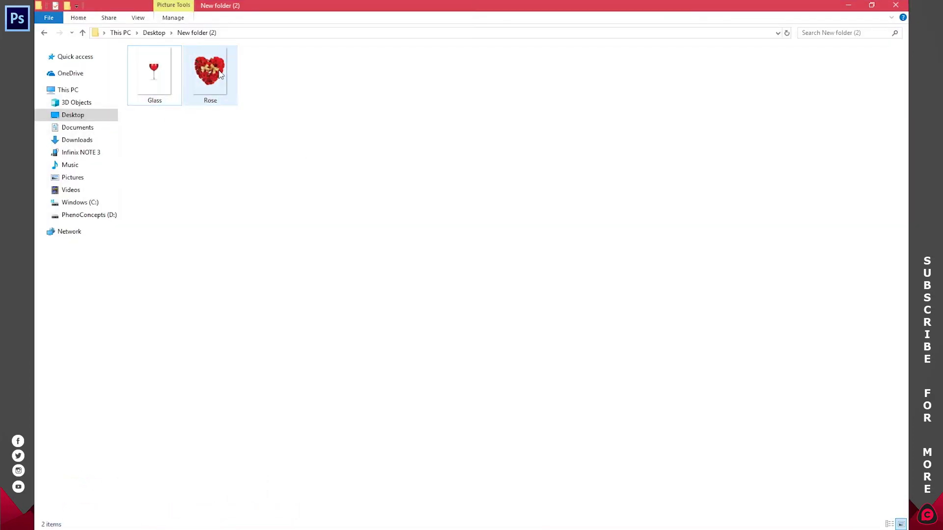
# Drag the Rose image from the folder onto the flyer canvas.
pyautogui.click(220, 74)
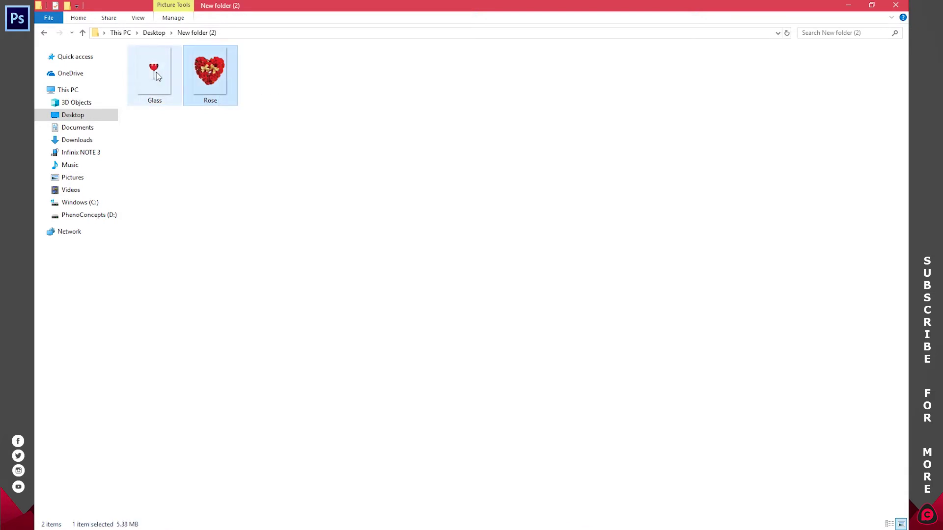
pyautogui.moveTo(208, 75); pyautogui.dragTo(348, 342)
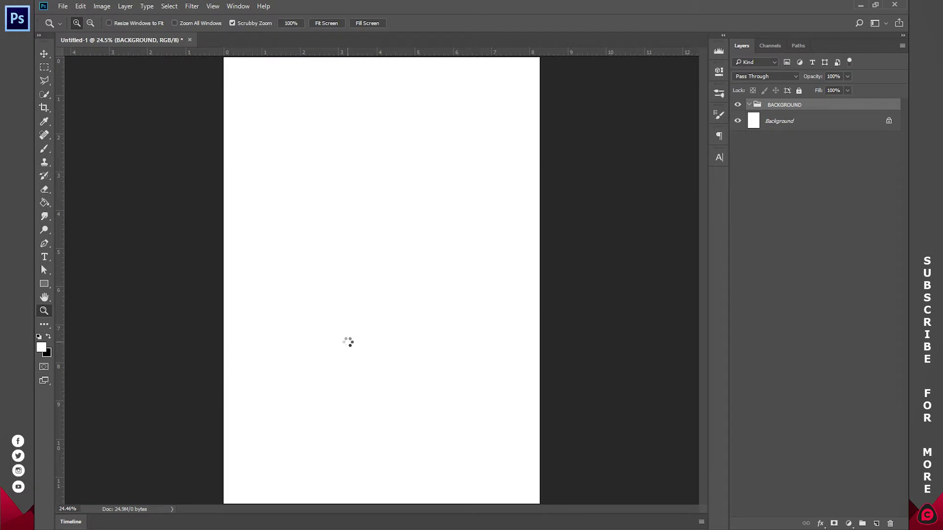
# Centre the rose heart on the page and put it in a group named IMAGES.
pyautogui.moveTo(406, 300); pyautogui.dragTo(439, 239)
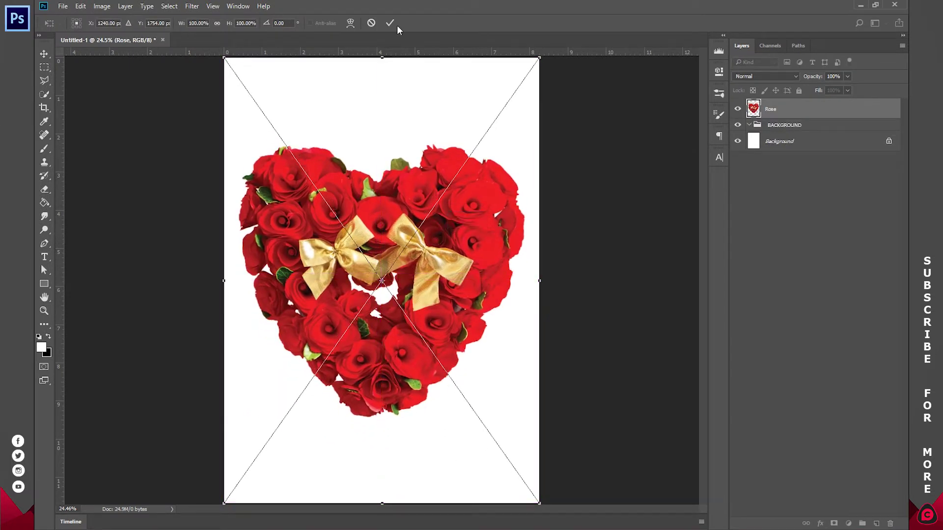
pyautogui.press('z')
pyautogui.click(390, 23)
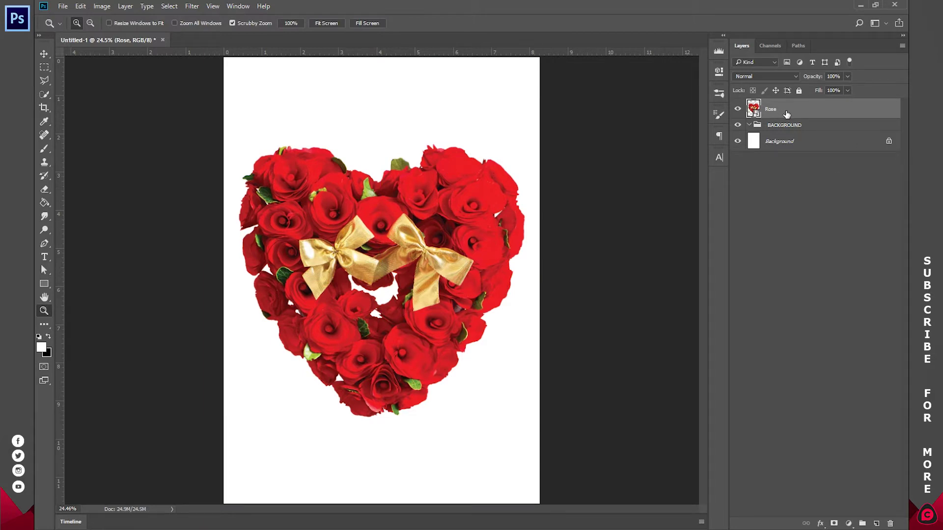
pyautogui.hotkey('ctrl', 'g')
pyautogui.doubleClick(778, 104)
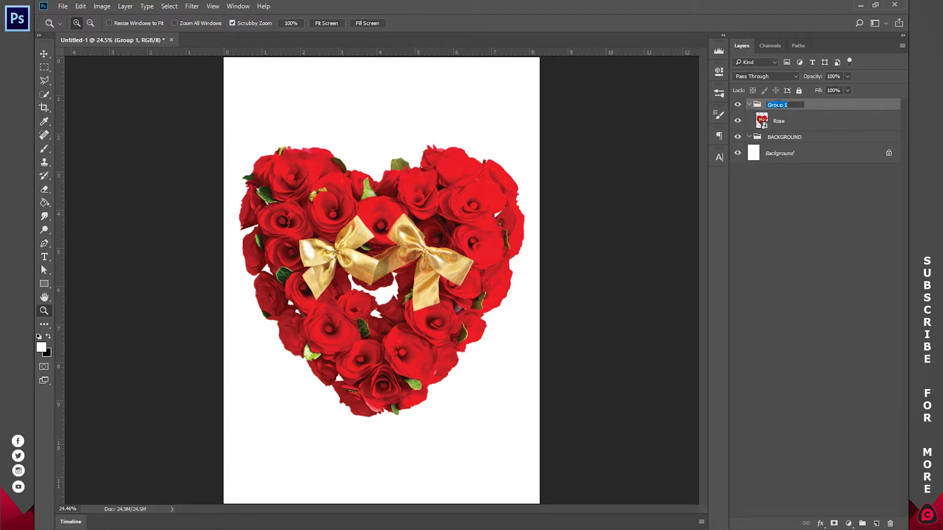
pyautogui.press('Return')
# Drag the Glass image onto the flyer and move it up over the heart.
pyautogui.click(161, 491)
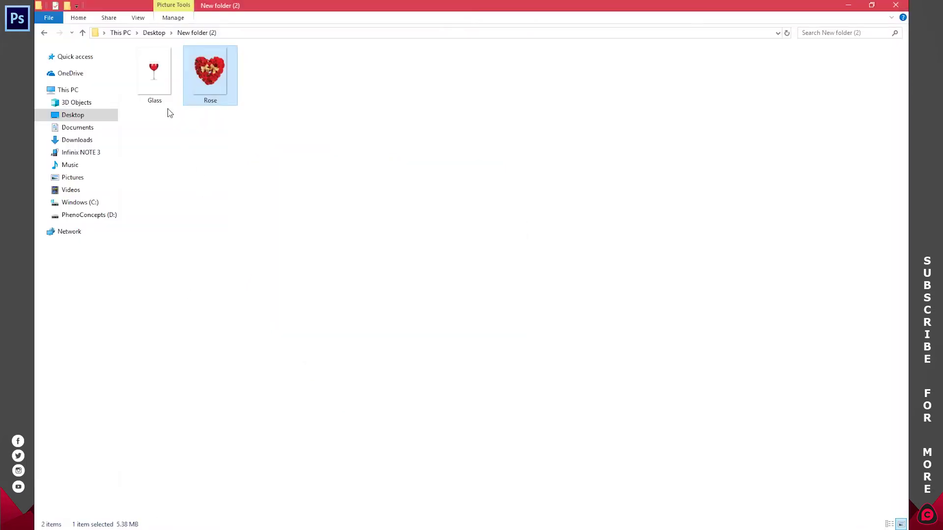
pyautogui.moveTo(155, 74); pyautogui.dragTo(352, 372)
pyautogui.moveTo(386, 339); pyautogui.dragTo(405, 308)
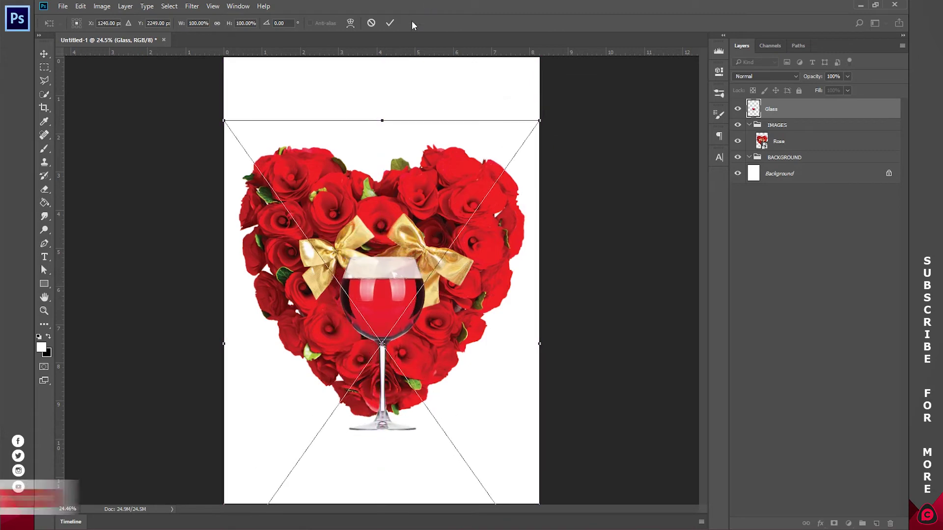
# Commit the wine glass placement and nest the Glass layer inside the IMAGES group above Rose.
pyautogui.press('Return')
pyautogui.press('z')
pyautogui.click(738, 109)
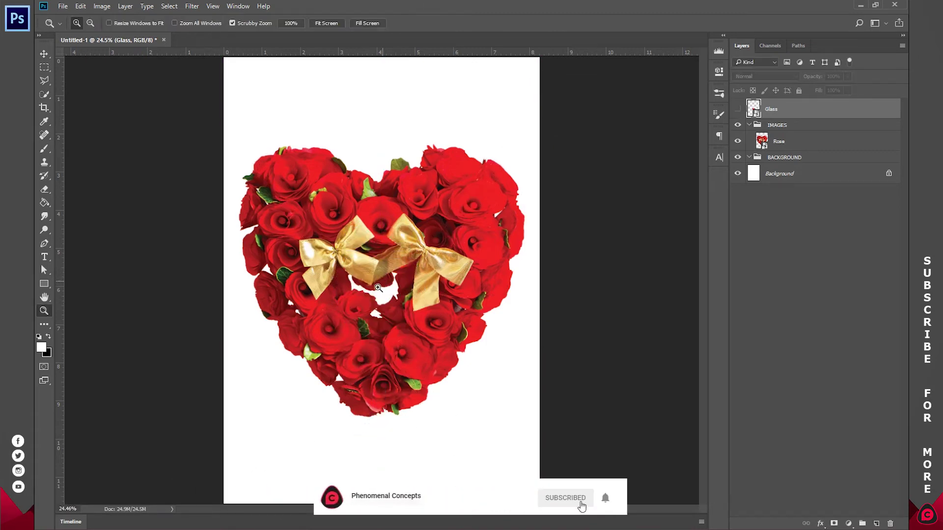
pyautogui.click(738, 110)
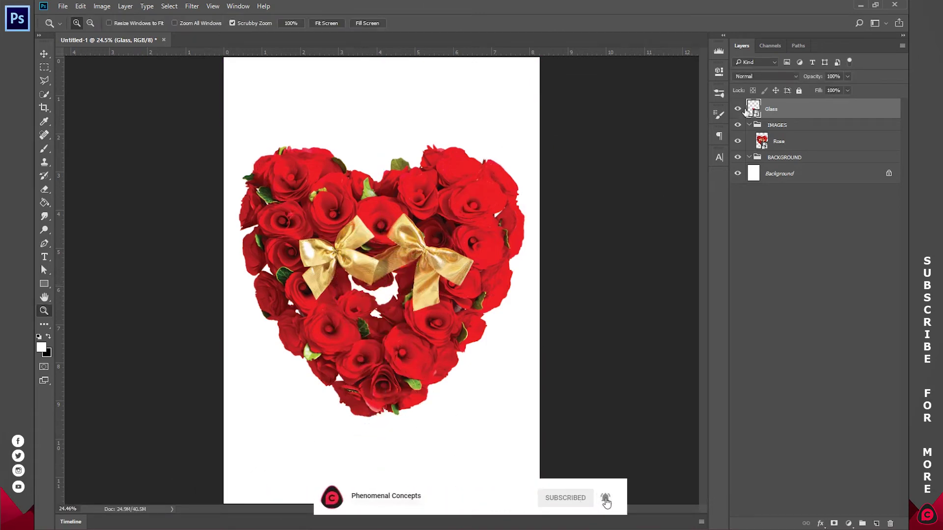
pyautogui.moveTo(781, 110); pyautogui.dragTo(792, 128)
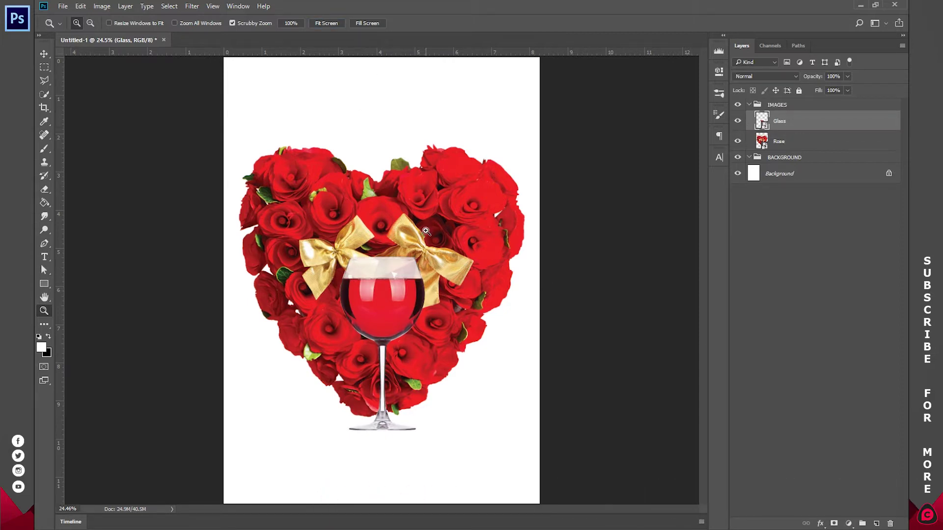
pyautogui.hotkey('ctrl', '-')
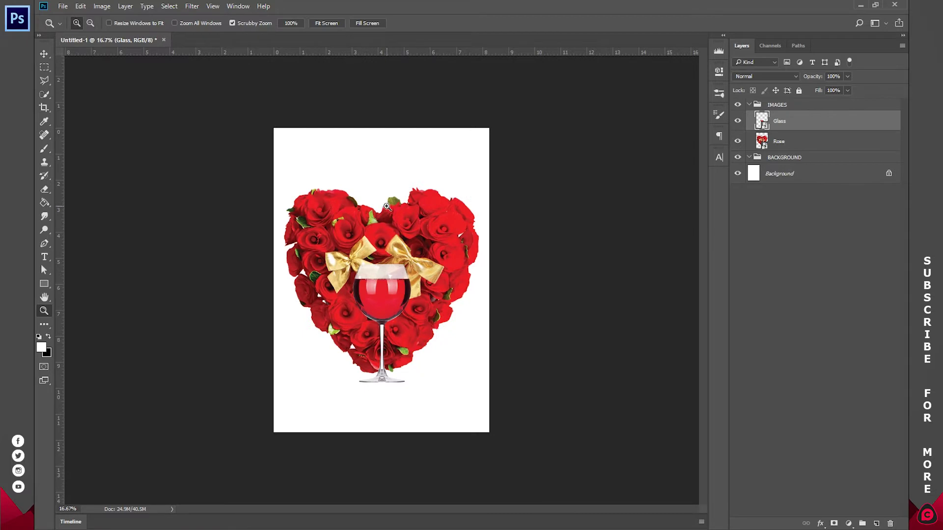
pyautogui.click(387, 206)
pyautogui.keyDown('alt'); pyautogui.click(386, 228); pyautogui.keyUp('alt')
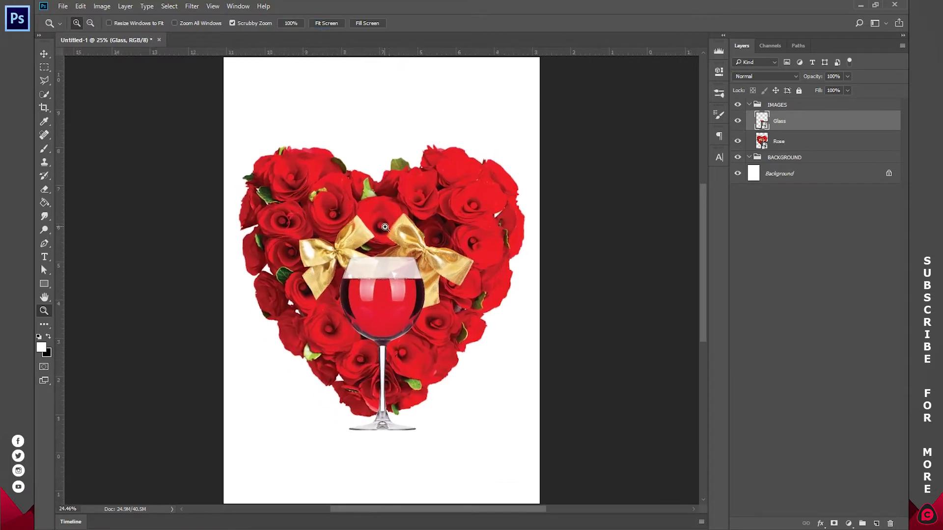
pyautogui.click(784, 166)
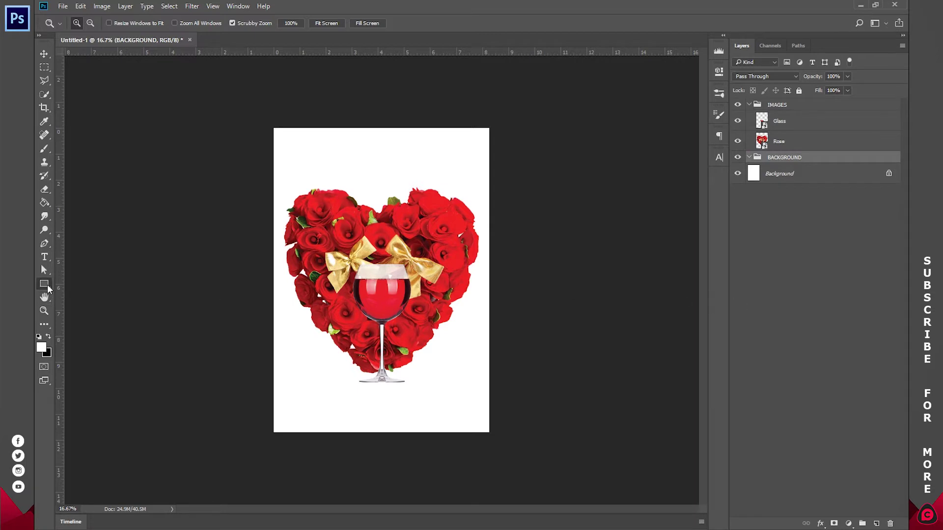
# Draw a rectangle and stretch its corners to cover the entire page.
pyautogui.click(47, 286)
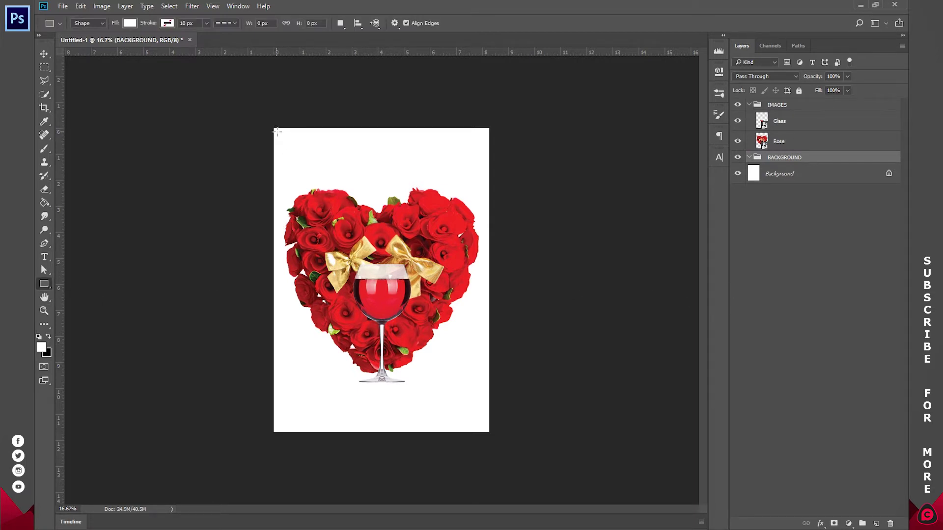
pyautogui.moveTo(275, 130)
pyautogui.mouseDown()
pyautogui.moveTo(389, 326)
pyautogui.moveTo(460, 397)
pyautogui.mouseUp()
pyautogui.click(720, 72)
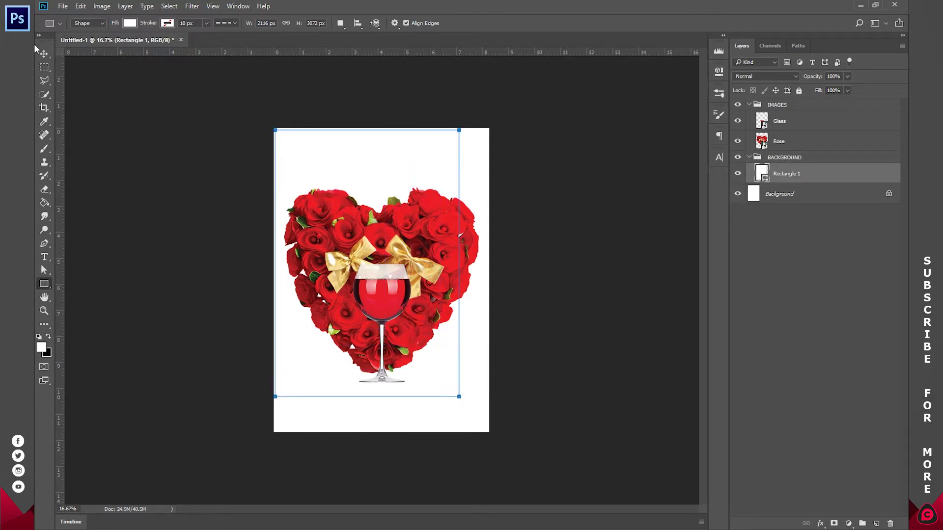
pyautogui.click(44, 53)
pyautogui.moveTo(276, 131); pyautogui.dragTo(274, 128)
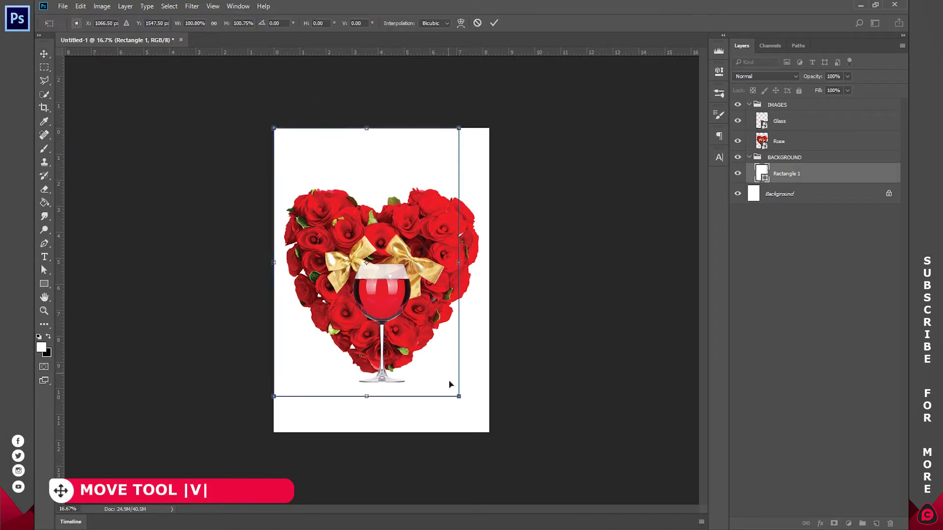
pyautogui.moveTo(459, 396); pyautogui.dragTo(489, 432)
pyautogui.press('Return')
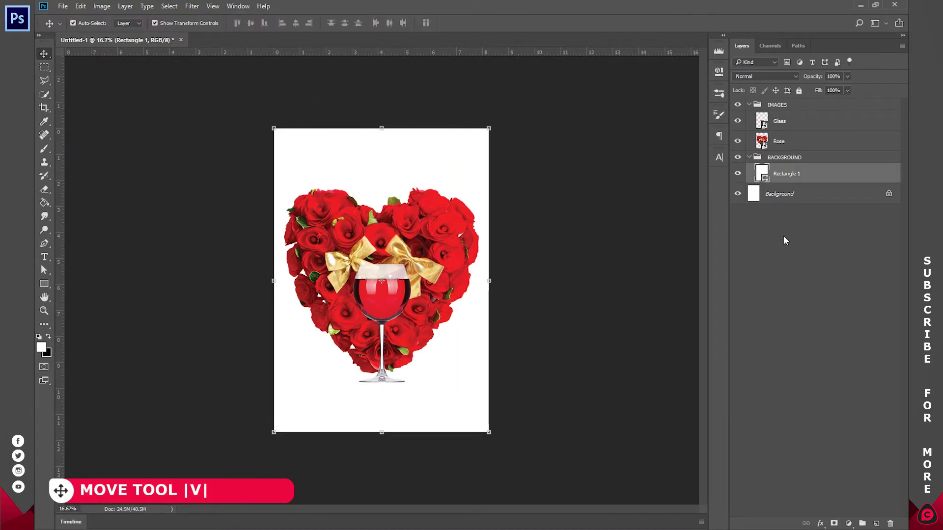
# Fill the page rectangle with light grey dfdfdf.
pyautogui.doubleClick(762, 173)
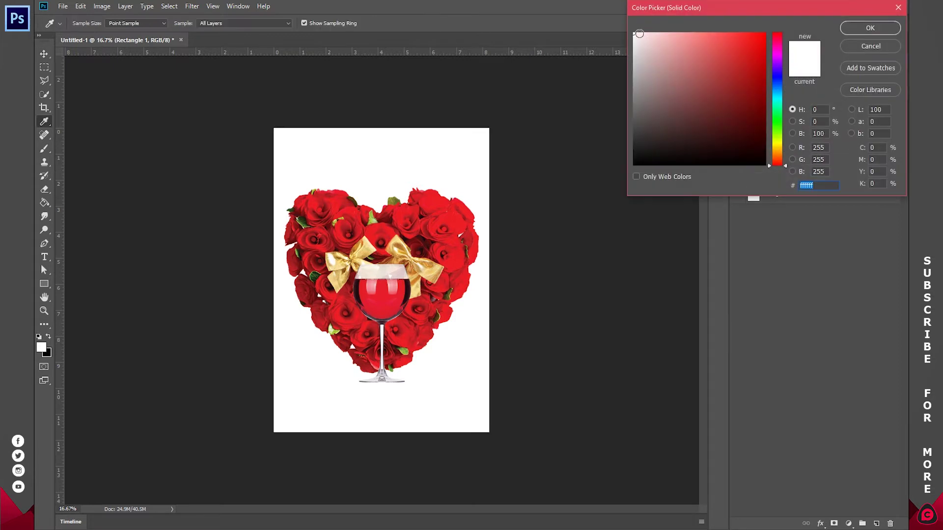
pyautogui.moveTo(636, 33)
pyautogui.mouseDown()
pyautogui.moveTo(629, 58)
pyautogui.moveTo(634, 49)
pyautogui.mouseUp()
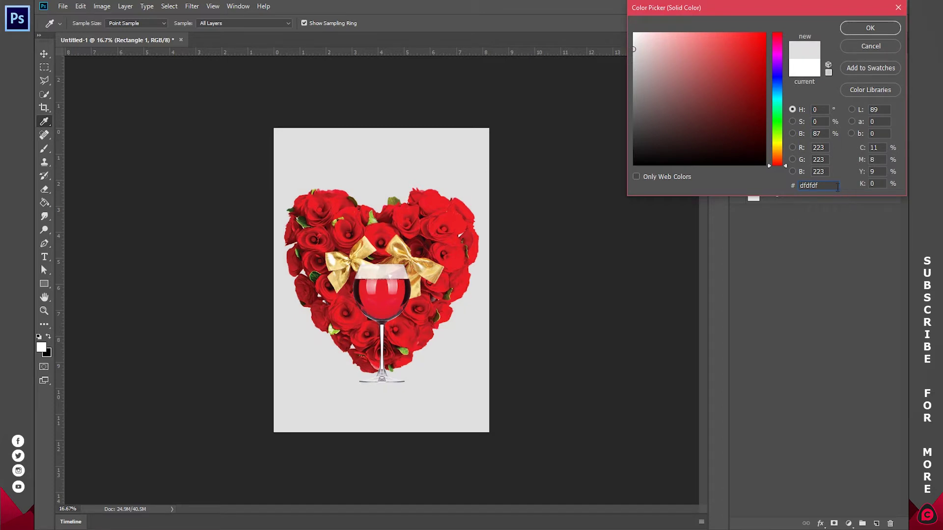
pyautogui.click(870, 28)
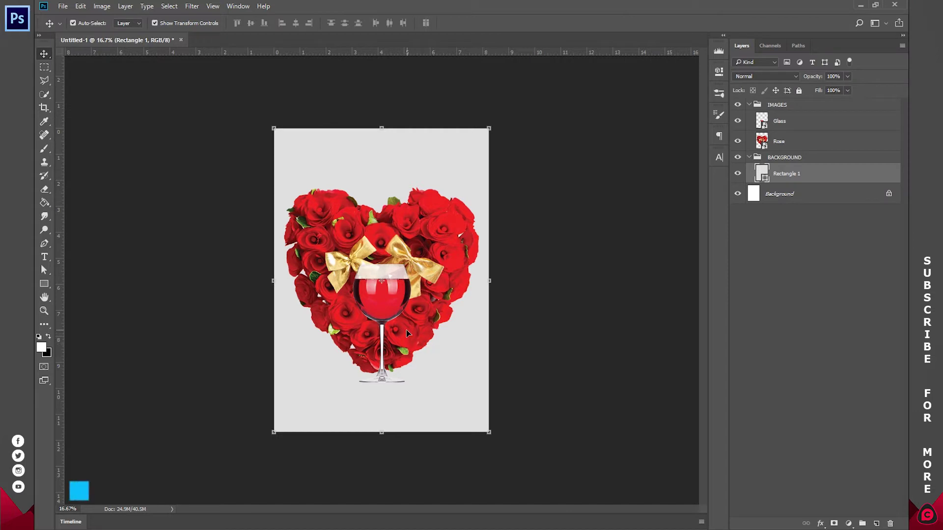
pyautogui.press('z')
pyautogui.moveTo(376, 294); pyautogui.dragTo(384, 295)
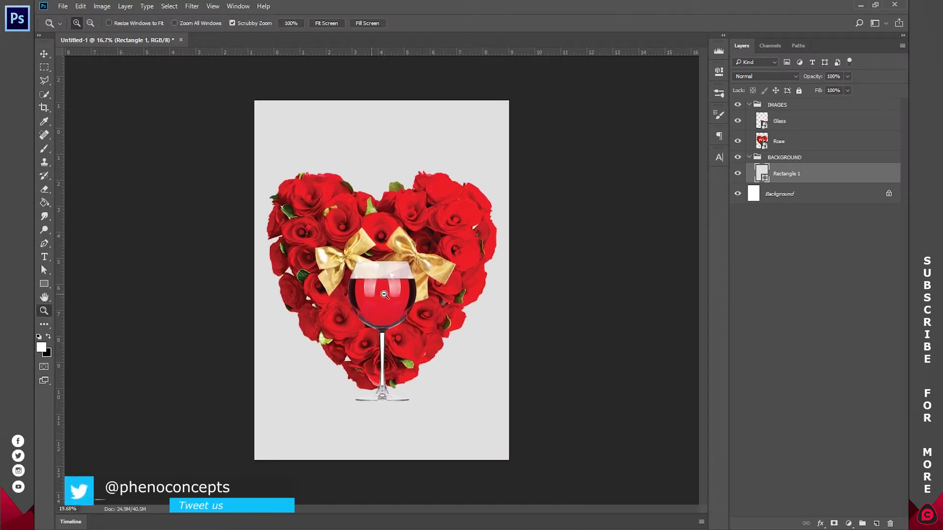
pyautogui.click(819, 523)
# Add a stroke to the rectangle: pure red ff0000, 50 px, positioned inside.
pyautogui.click(852, 421)
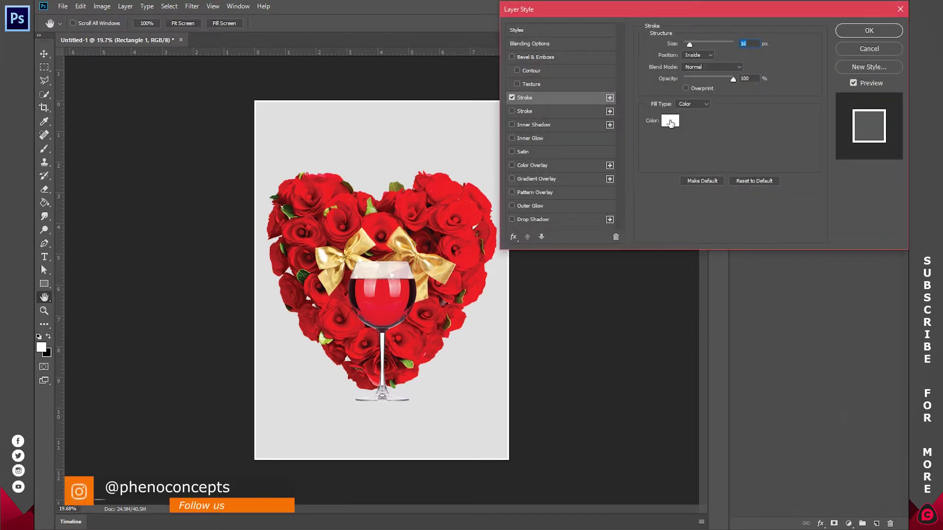
pyautogui.click(671, 124)
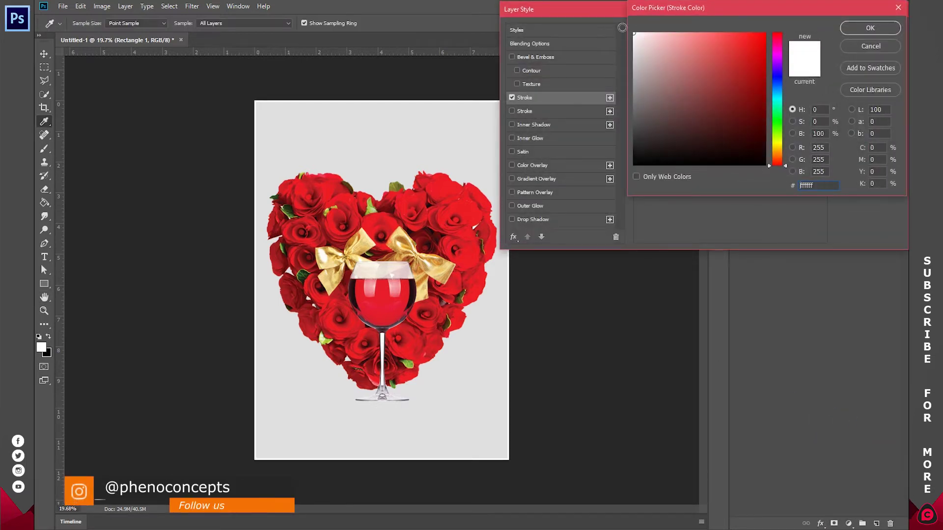
pyautogui.write('ff0000')
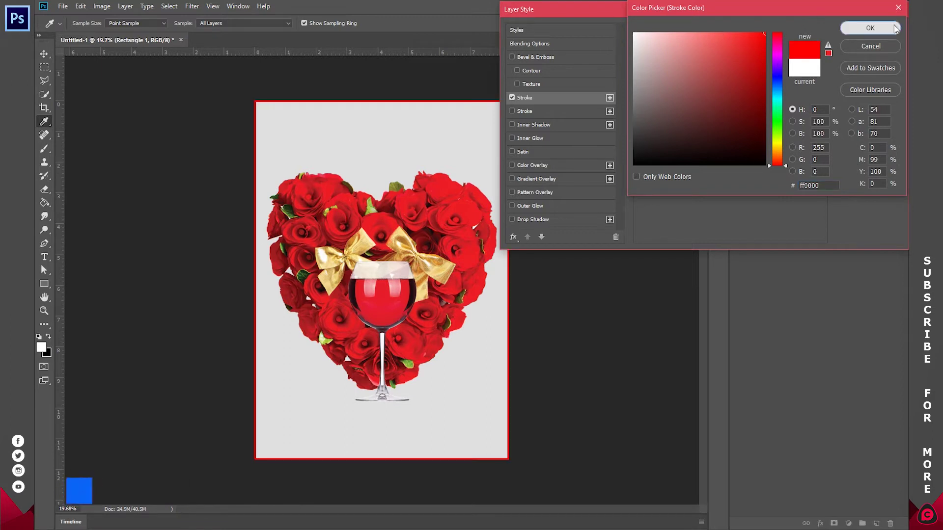
pyautogui.click(894, 28)
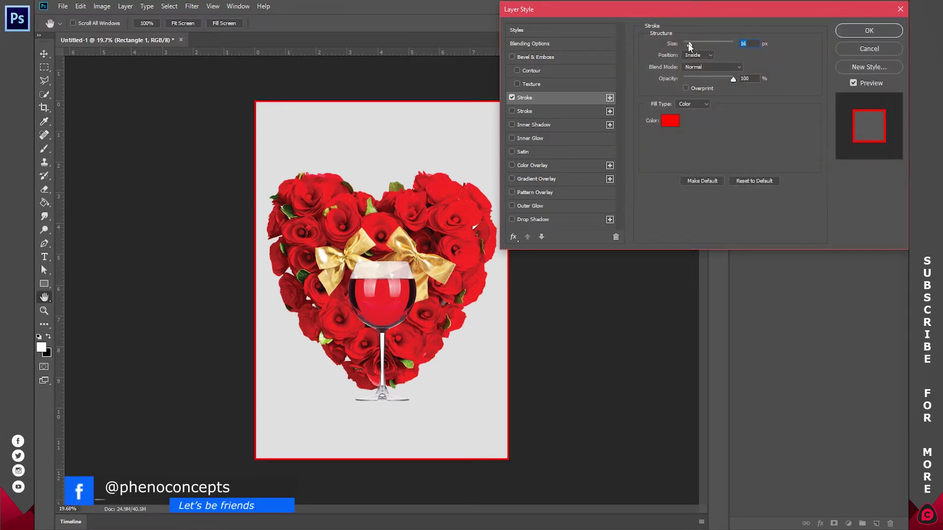
pyautogui.moveTo(688, 42); pyautogui.dragTo(695, 42)
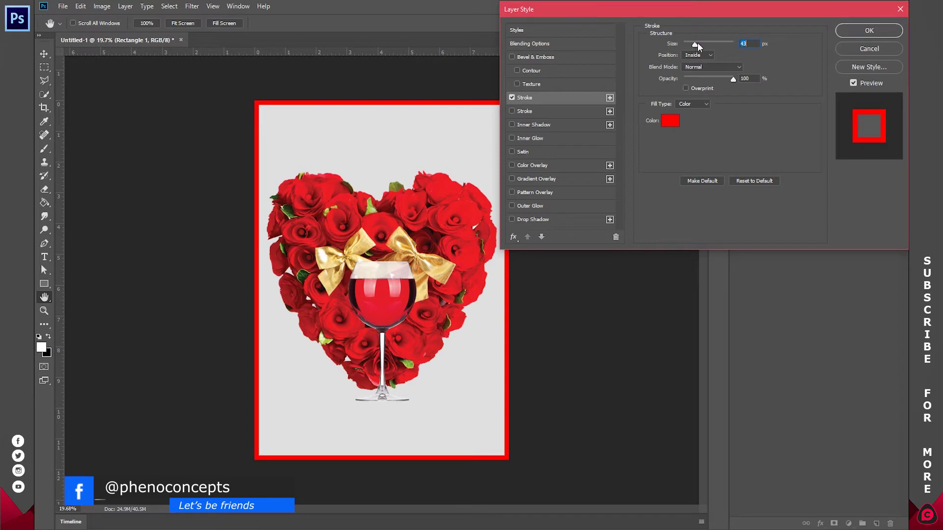
pyautogui.write('50')
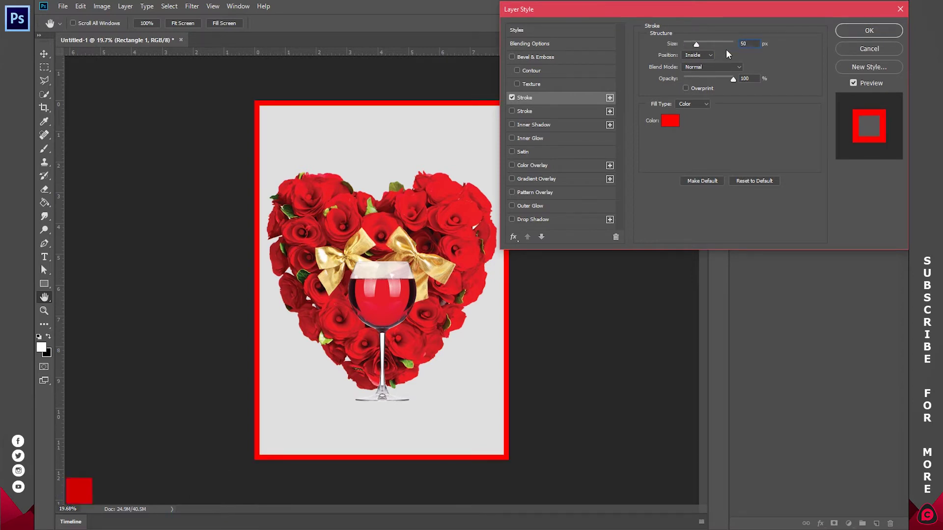
pyautogui.click(697, 55)
pyautogui.click(694, 62)
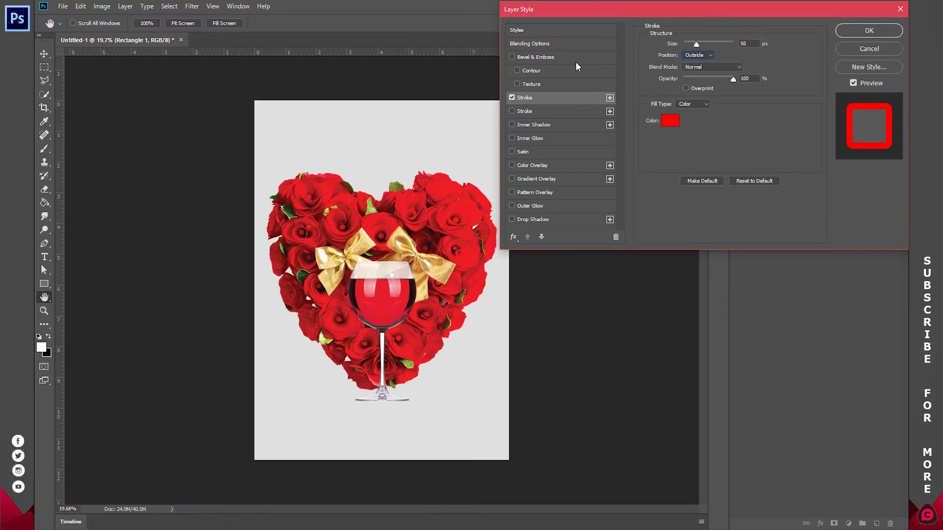
pyautogui.click(700, 55)
pyautogui.click(698, 67)
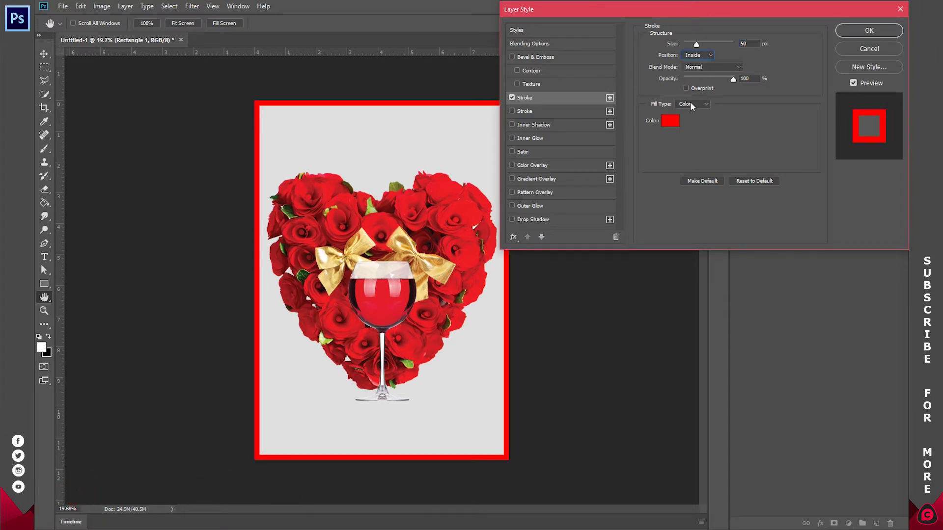
# Change the stroke to a lighter rose-sampled red f93e45 at 30 px and apply it.
pyautogui.click(670, 126)
pyautogui.moveTo(661, 56); pyautogui.dragTo(610, 13)
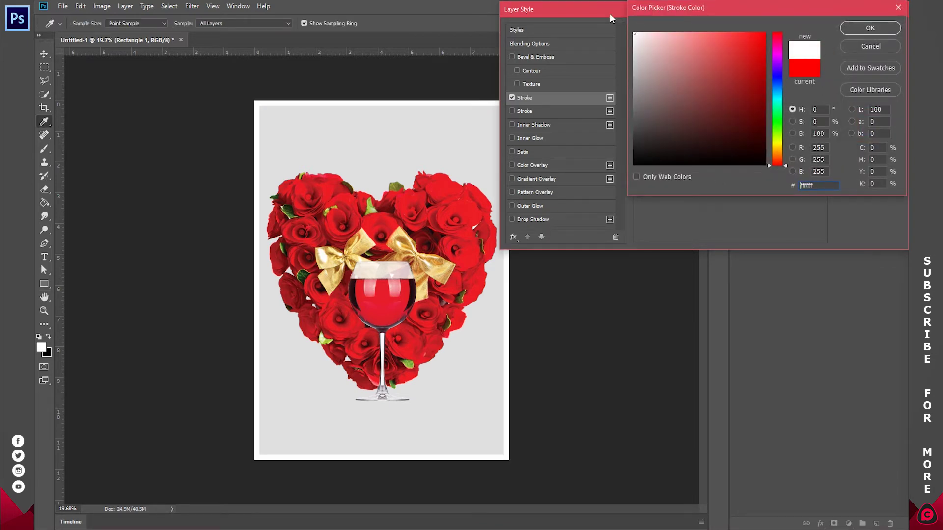
pyautogui.click(483, 215)
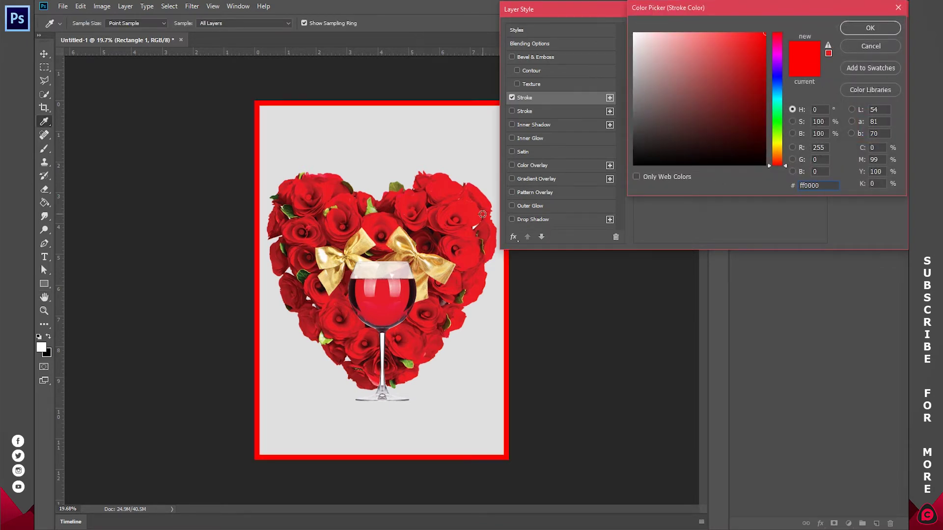
pyautogui.click(466, 209)
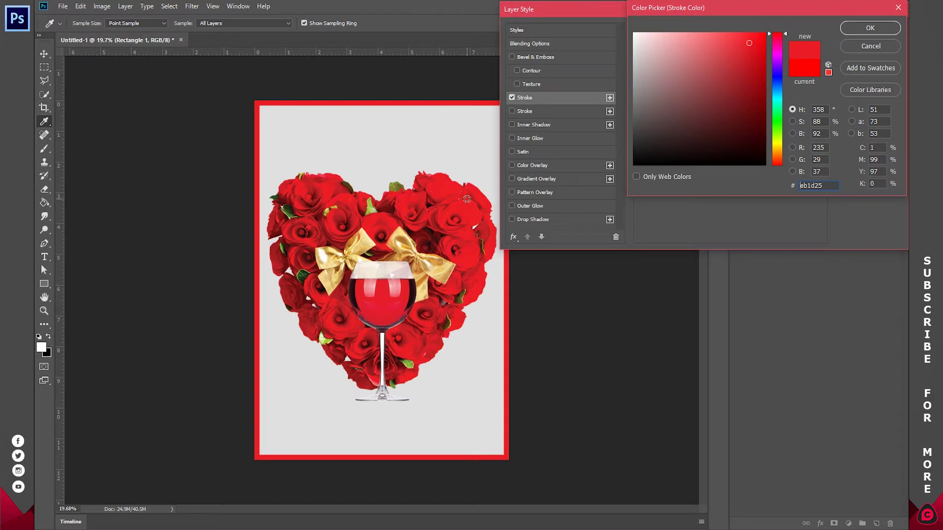
pyautogui.moveTo(745, 39); pyautogui.dragTo(733, 37)
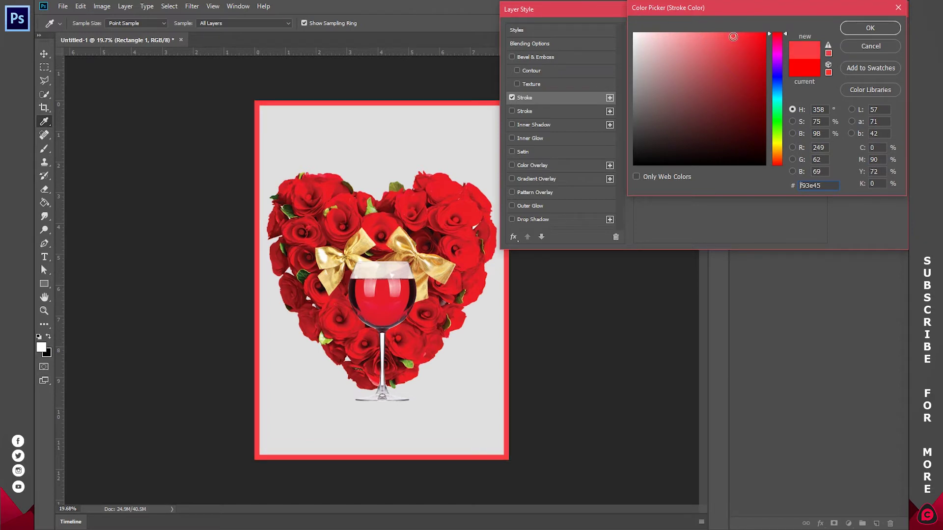
pyautogui.click(856, 25)
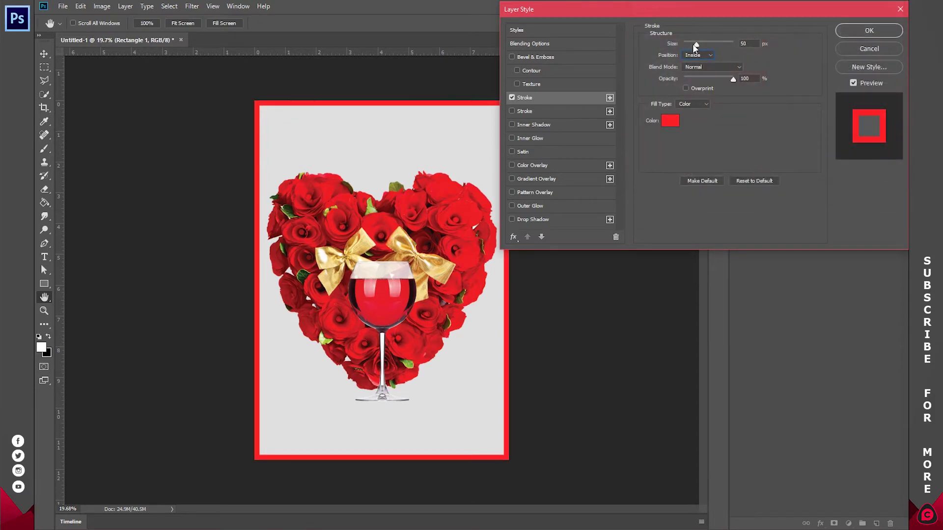
pyautogui.write('30')
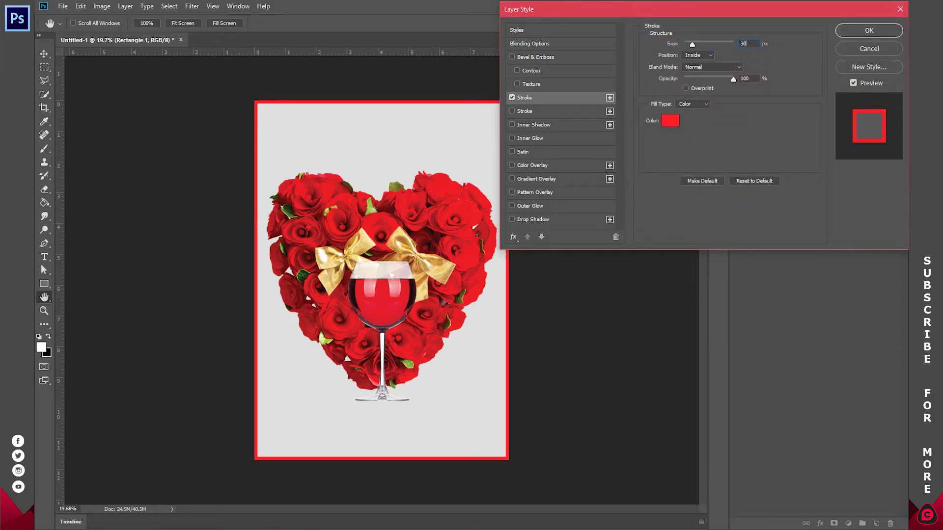
pyautogui.click(868, 31)
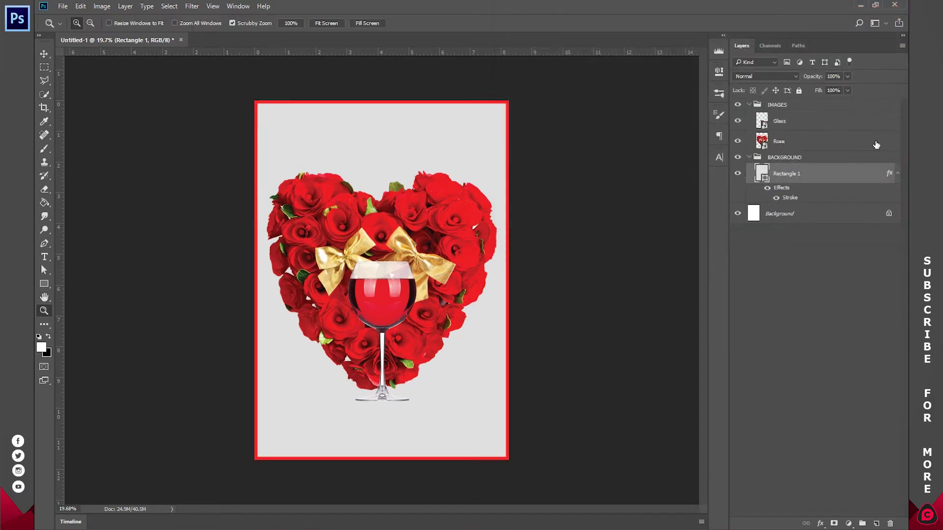
# Select the Type tool with the KiloGram font.
pyautogui.click(897, 175)
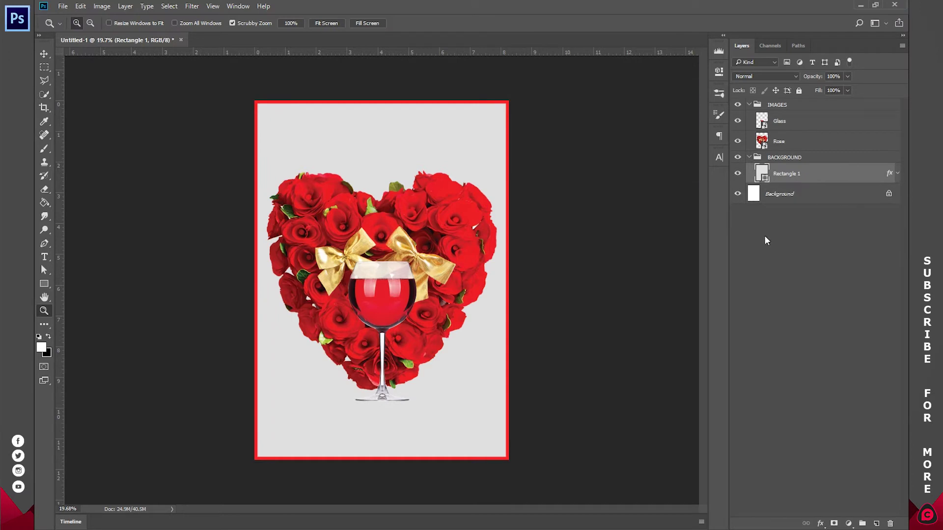
pyautogui.click(809, 230)
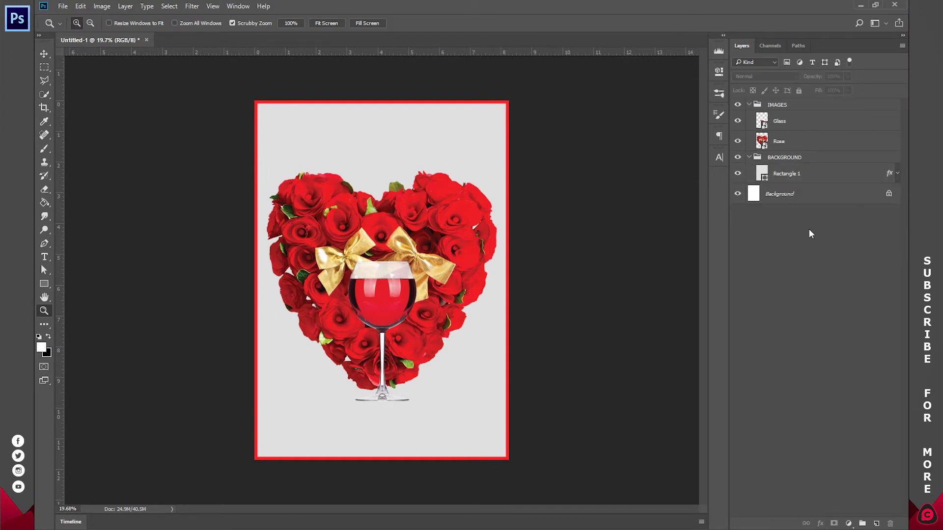
pyautogui.click(44, 257)
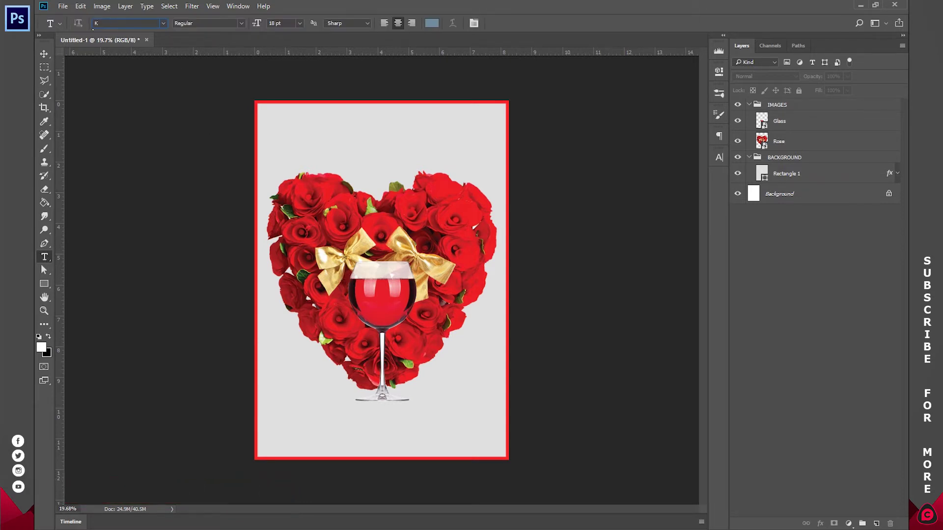
pyautogui.write('KILOGRA')
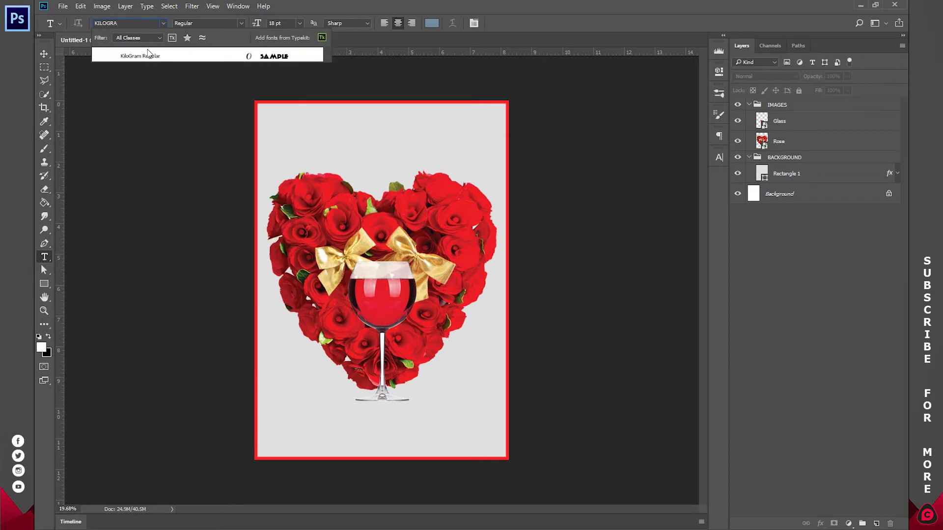
pyautogui.click(149, 56)
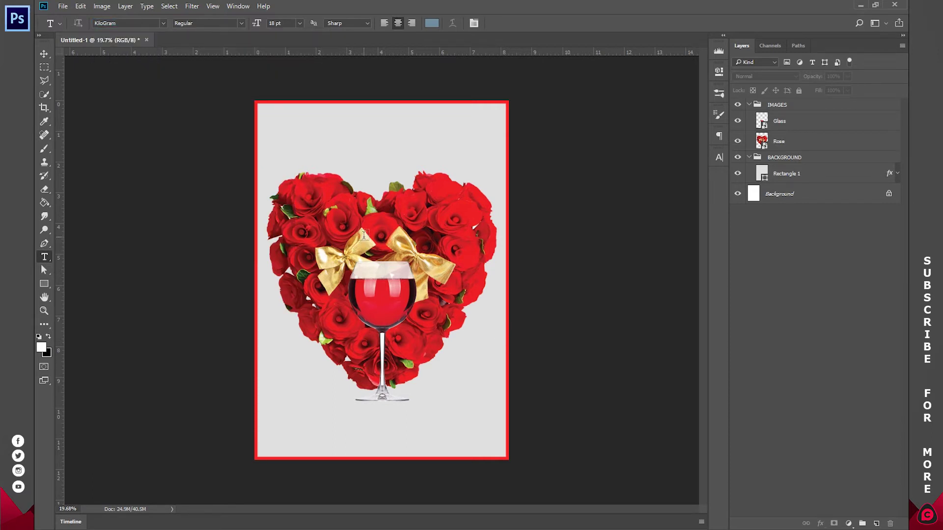
# Create a layer group named TEXTS and start a text layer above the heart.
pyautogui.click(863, 524)
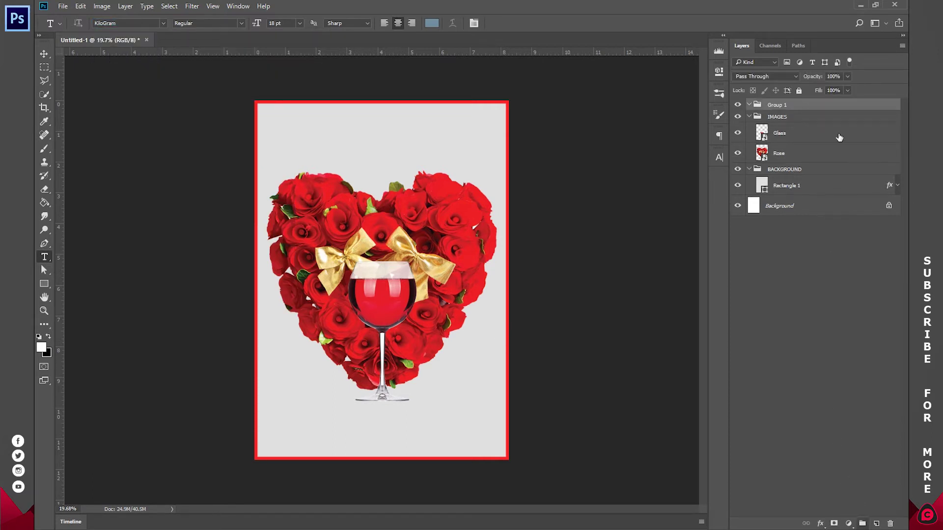
pyautogui.doubleClick(781, 105)
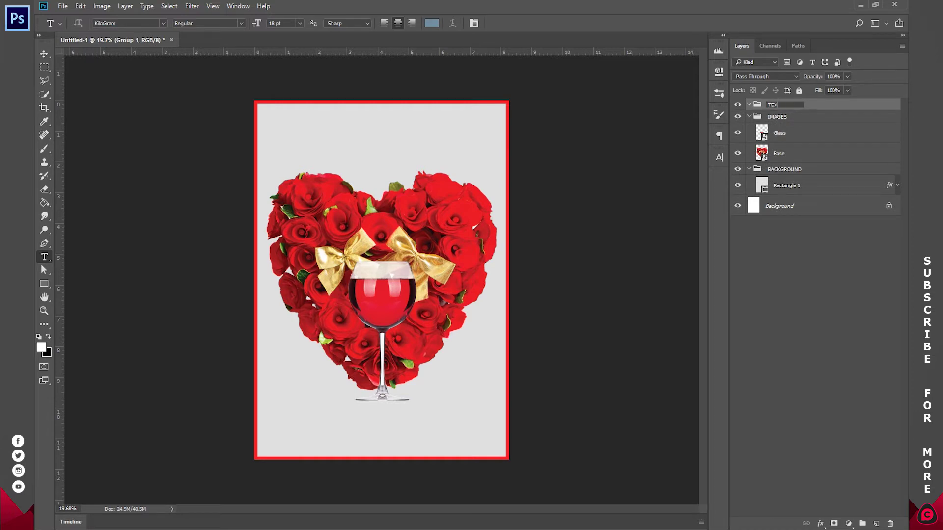
pyautogui.press('Return')
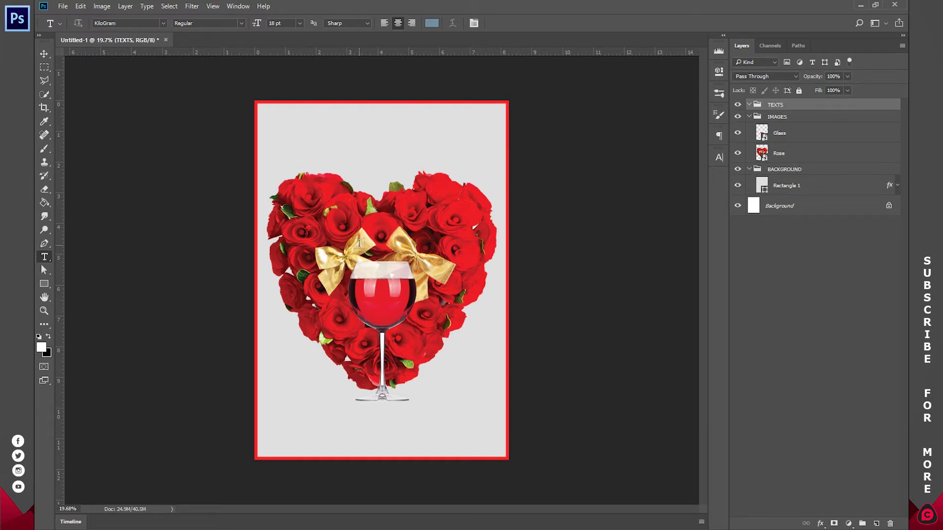
pyautogui.click(359, 244)
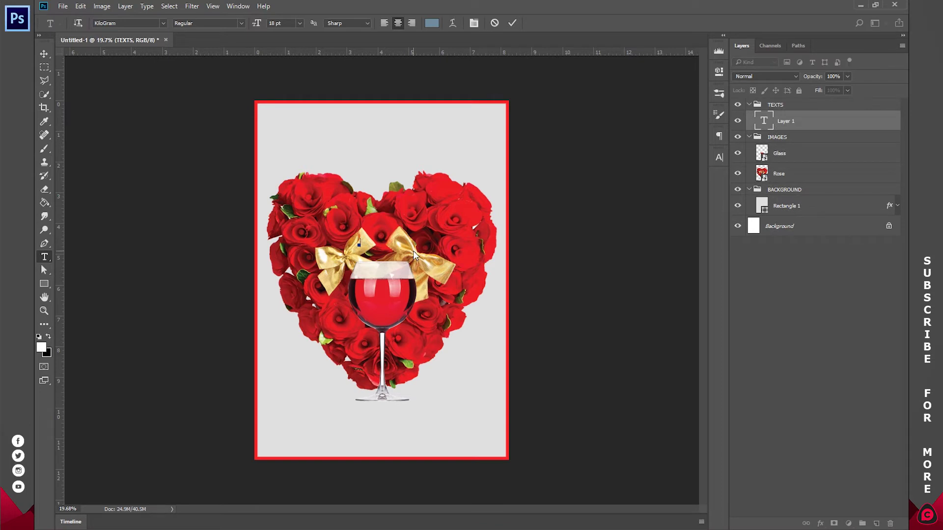
# Make the 14 text white (ffffff) at 200 pt.
pyautogui.hotkey('ctrl', 'a')
pyautogui.click(431, 23)
pyautogui.write('ffffff')
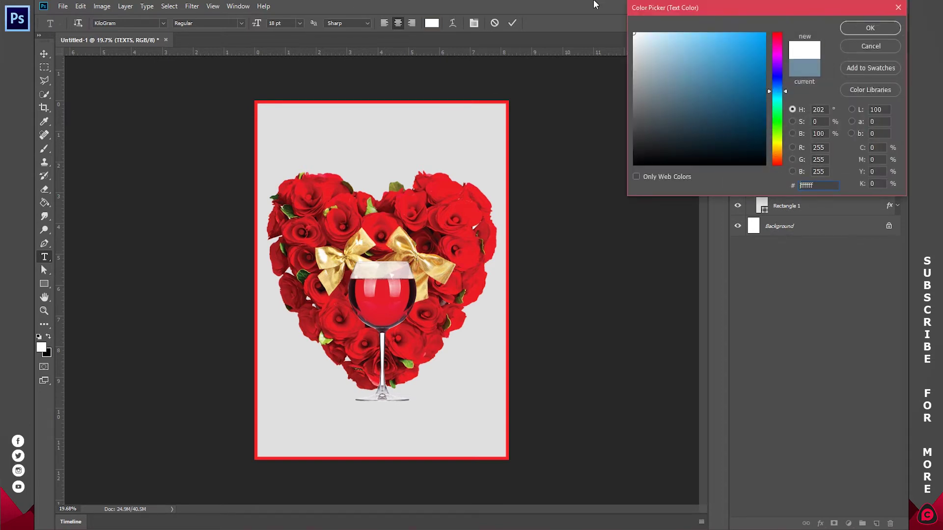
pyautogui.click(877, 27)
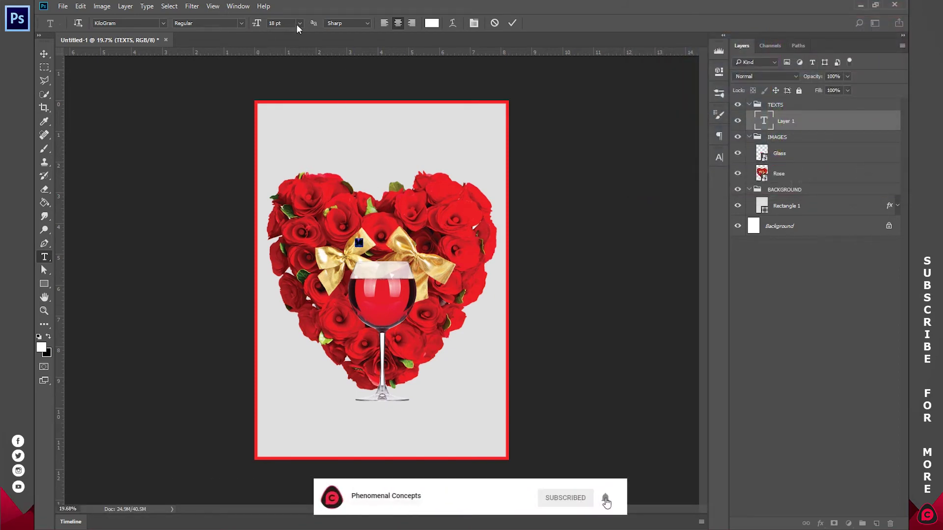
pyautogui.click(298, 23)
pyautogui.click(292, 208)
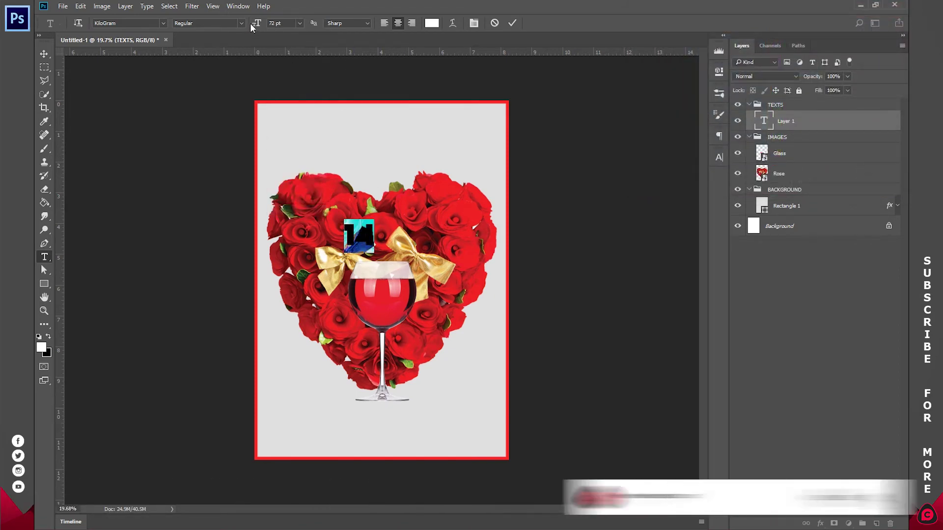
pyautogui.moveTo(254, 24); pyautogui.dragTo(293, 23)
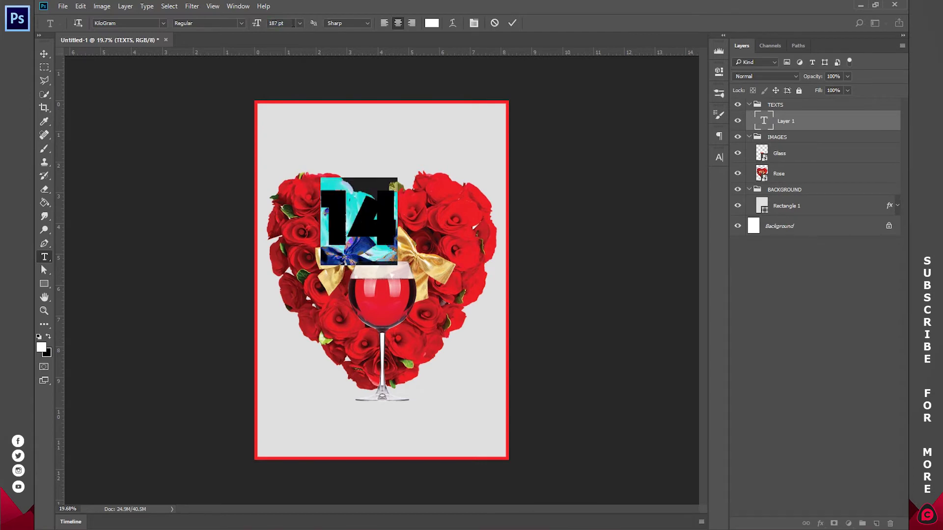
pyautogui.write('200')
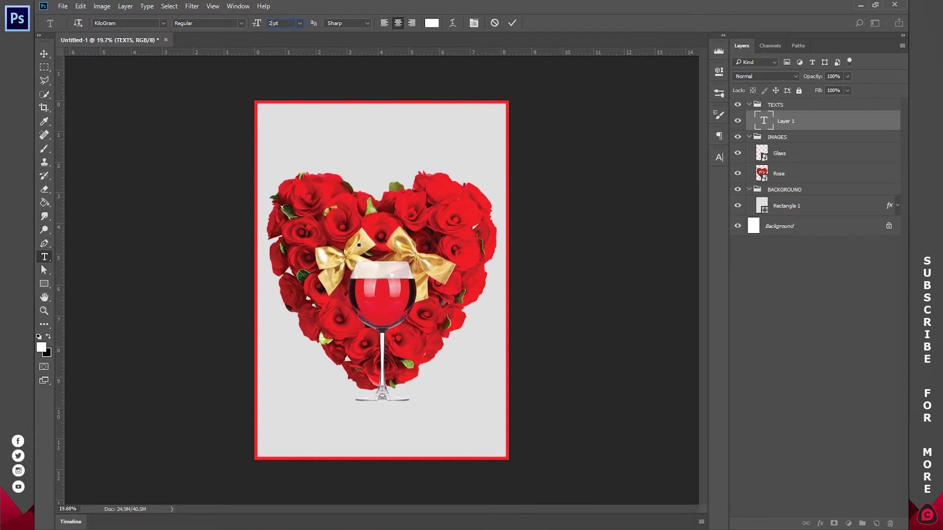
pyautogui.click(512, 23)
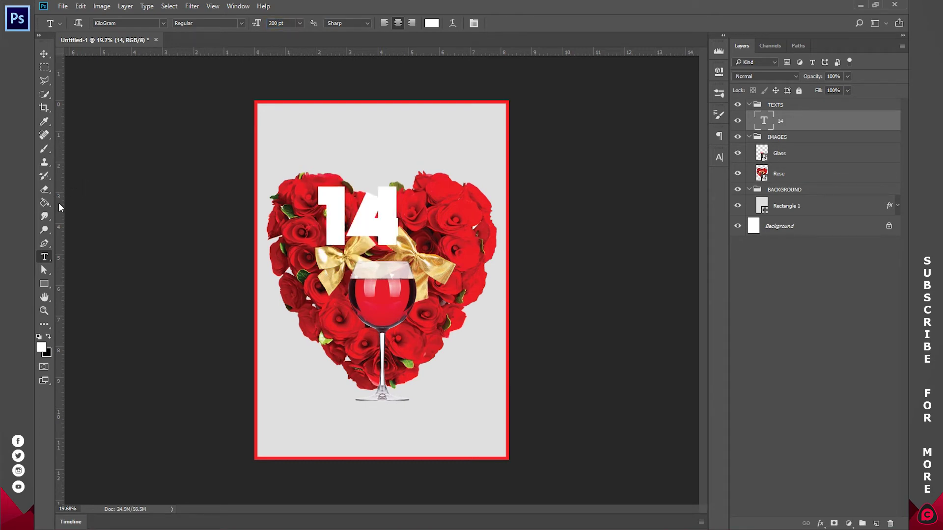
# Add a vertical guide at the page centre and centre the 14 on it.
pyautogui.moveTo(58, 203); pyautogui.dragTo(384, 204)
pyautogui.click(370, 217)
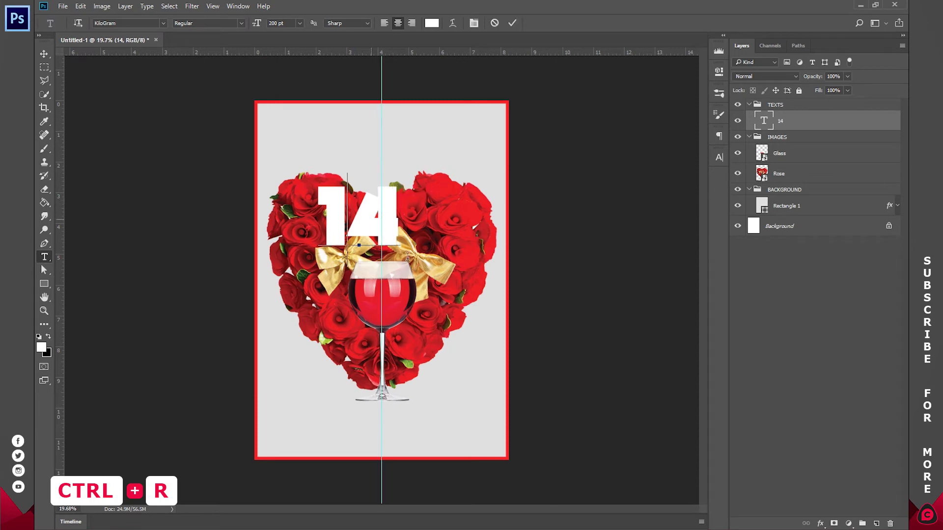
pyautogui.moveTo(431, 279); pyautogui.dragTo(434, 281)
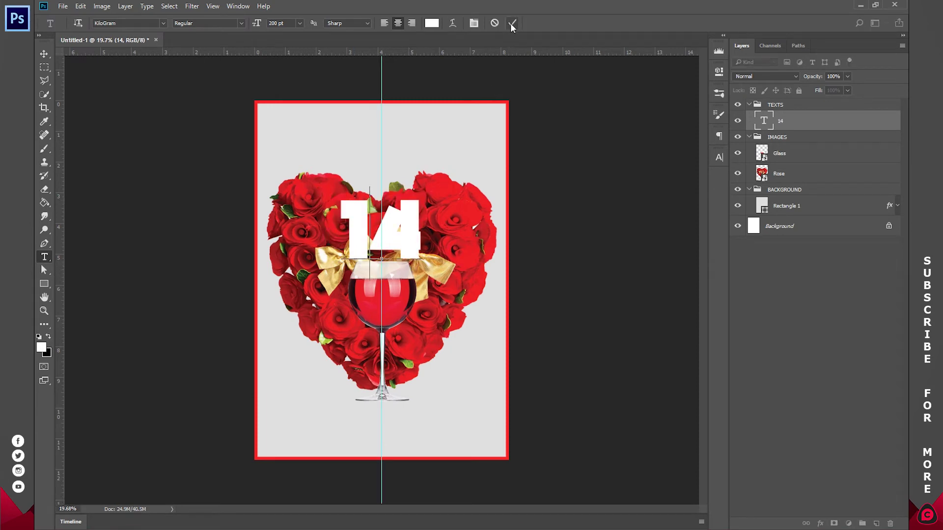
# Recolour the 14 with the red sampled from the page border.
pyautogui.doubleClick(764, 122)
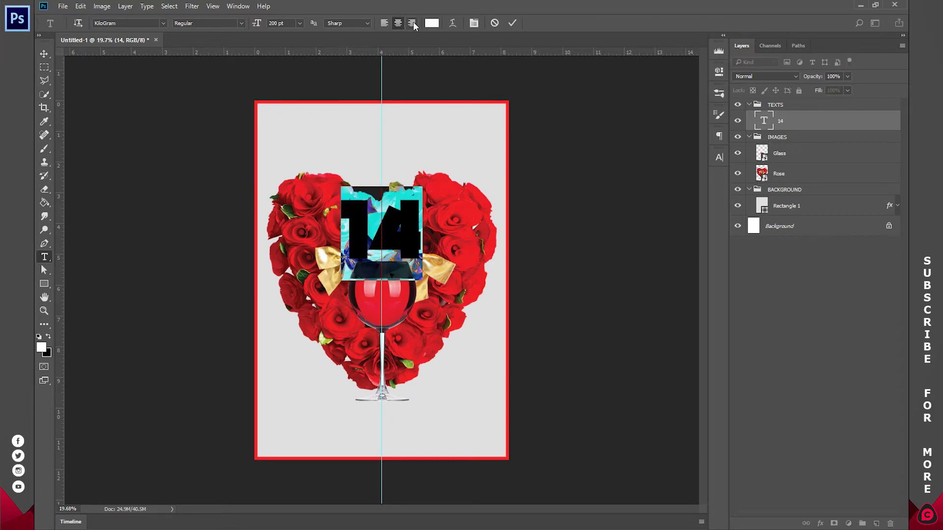
pyautogui.click(432, 23)
pyautogui.click(450, 184)
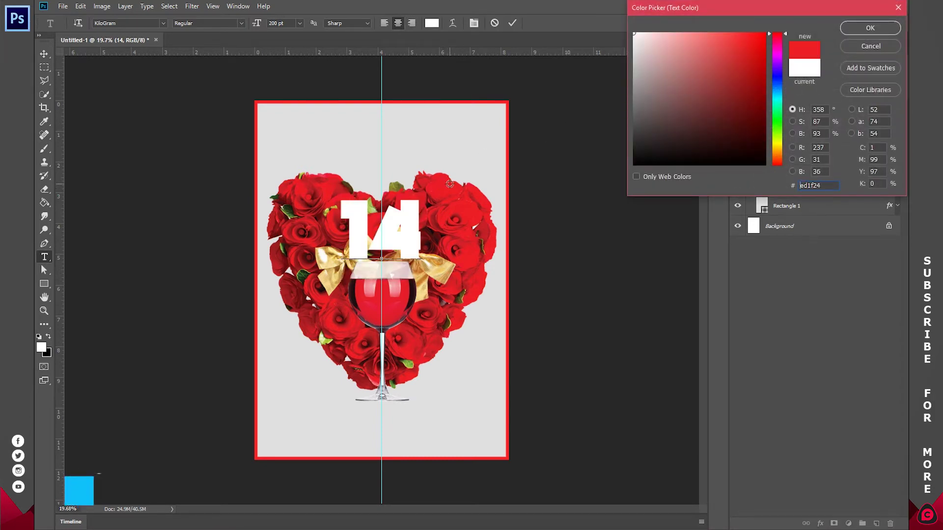
pyautogui.click(499, 103)
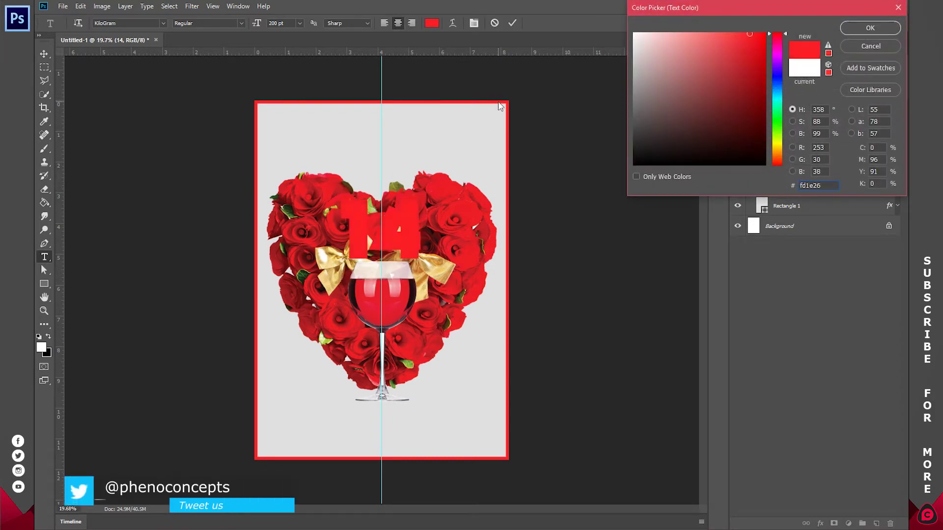
pyautogui.click(855, 30)
pyautogui.click(512, 24)
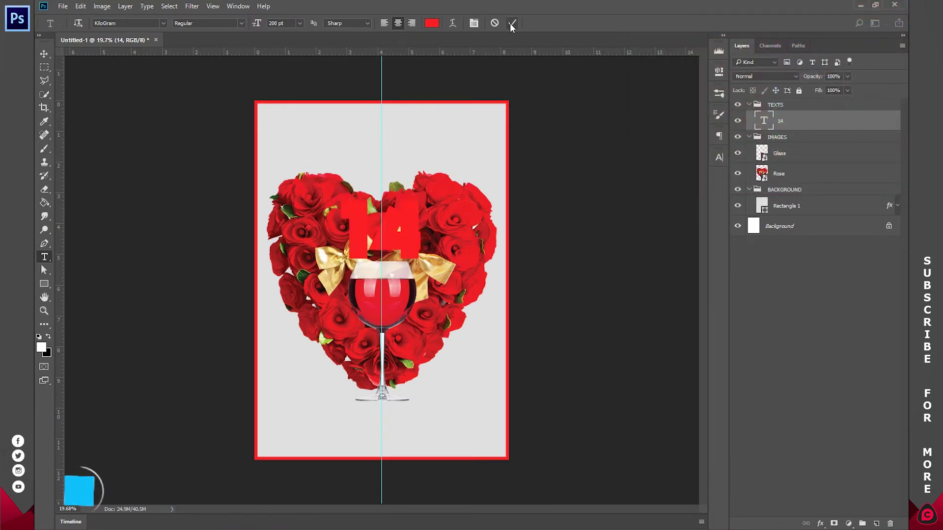
# Give the 14 a thin 10 px white stroke positioned outside.
pyautogui.click(820, 524)
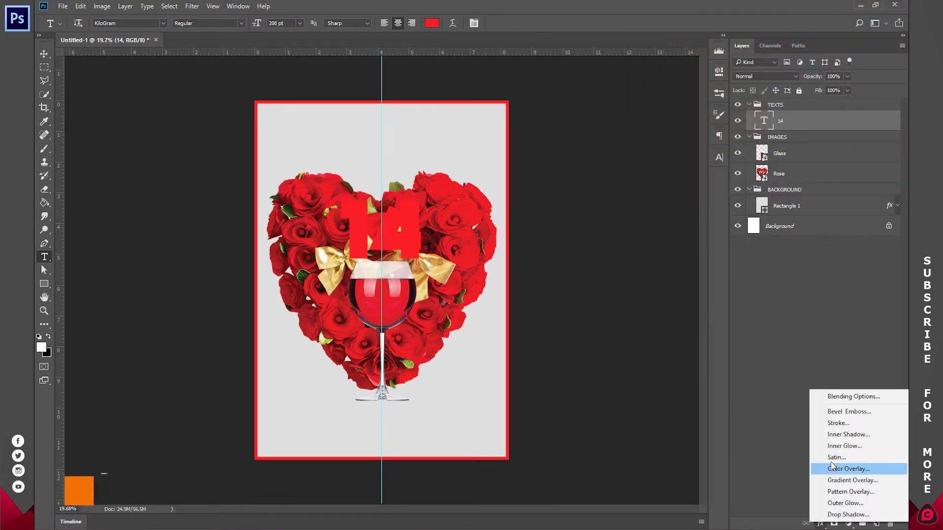
pyautogui.click(838, 423)
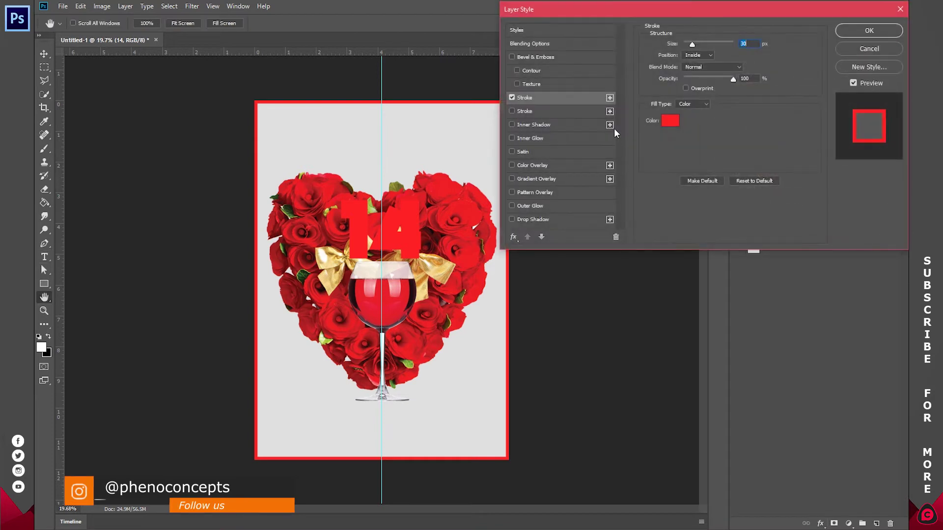
pyautogui.click(669, 121)
pyautogui.click(634, 34)
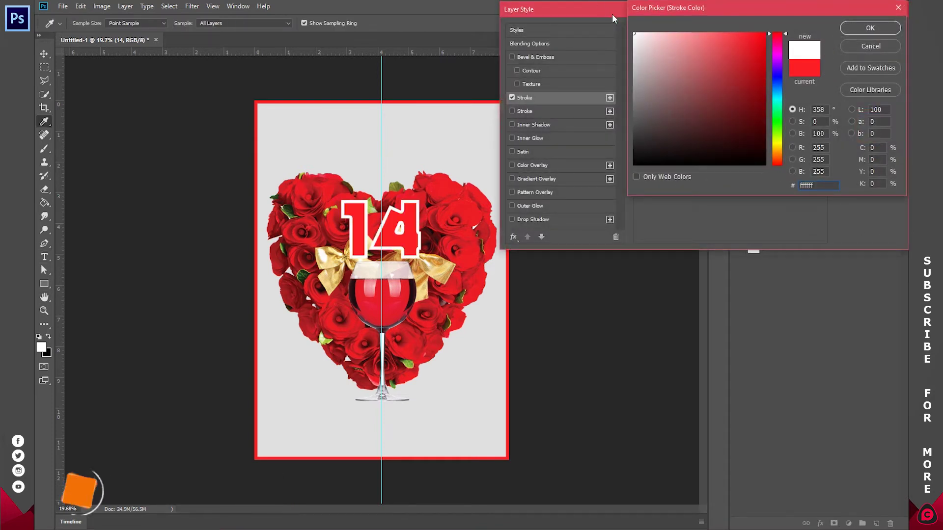
pyautogui.click(870, 28)
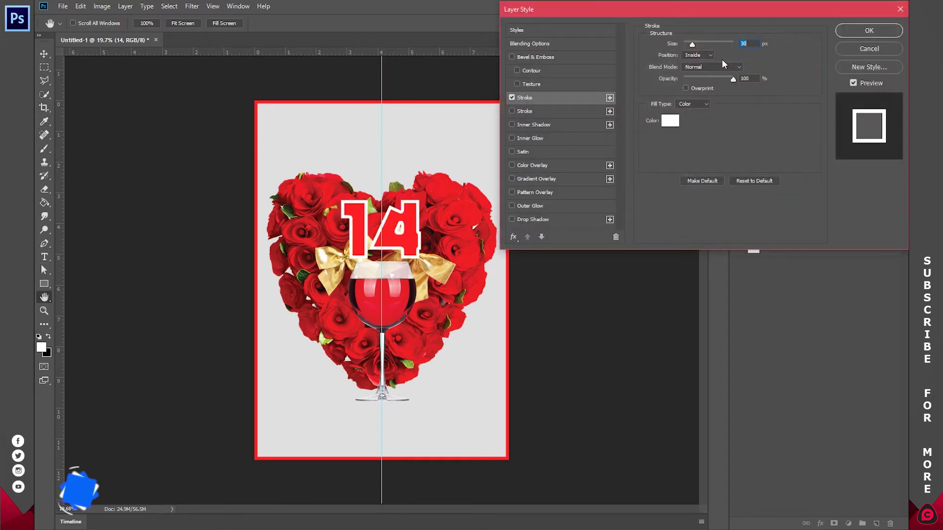
pyautogui.click(698, 55)
pyautogui.click(691, 65)
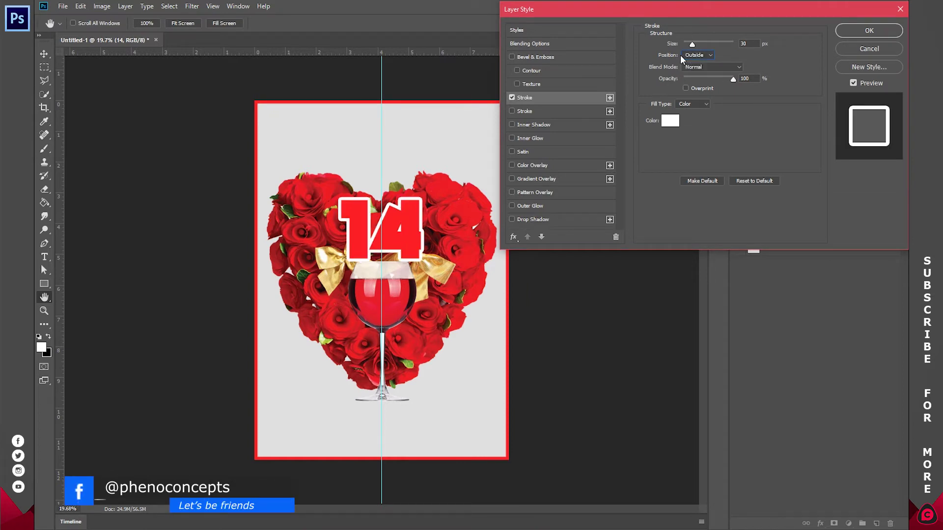
pyautogui.moveTo(691, 42); pyautogui.dragTo(688, 43)
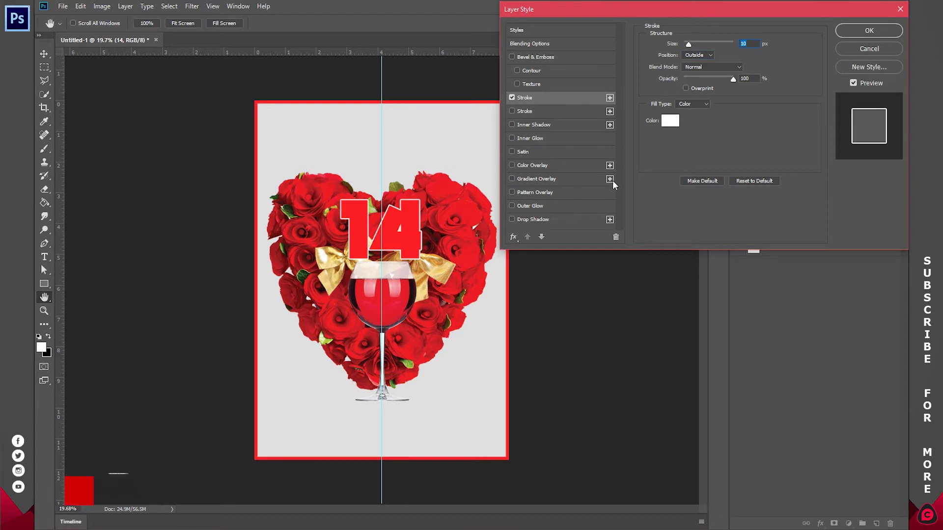
pyautogui.click(855, 28)
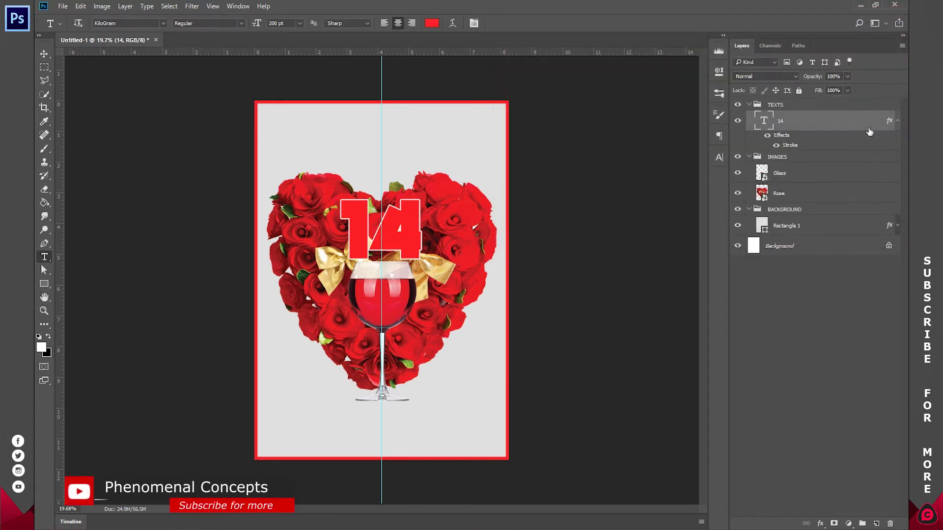
pyautogui.click(897, 122)
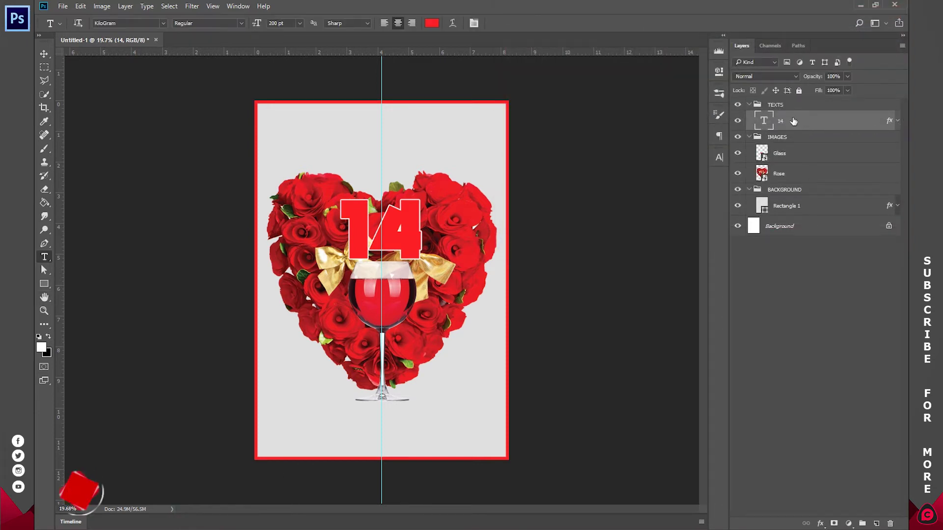
# Draw a white ellipse over the 14 and the wine glass, then nudge it up and left.
pyautogui.click(44, 284)
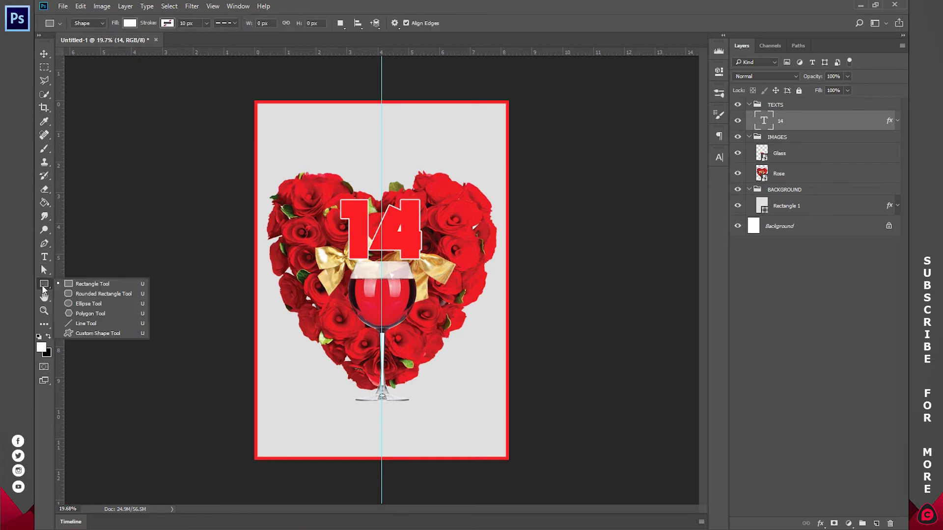
pyautogui.click(78, 302)
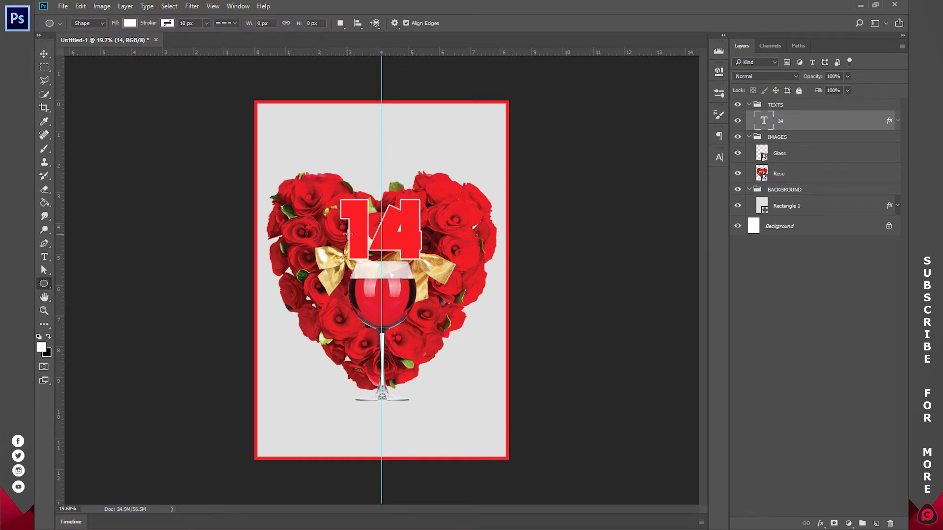
pyautogui.moveTo(348, 234); pyautogui.dragTo(467, 386)
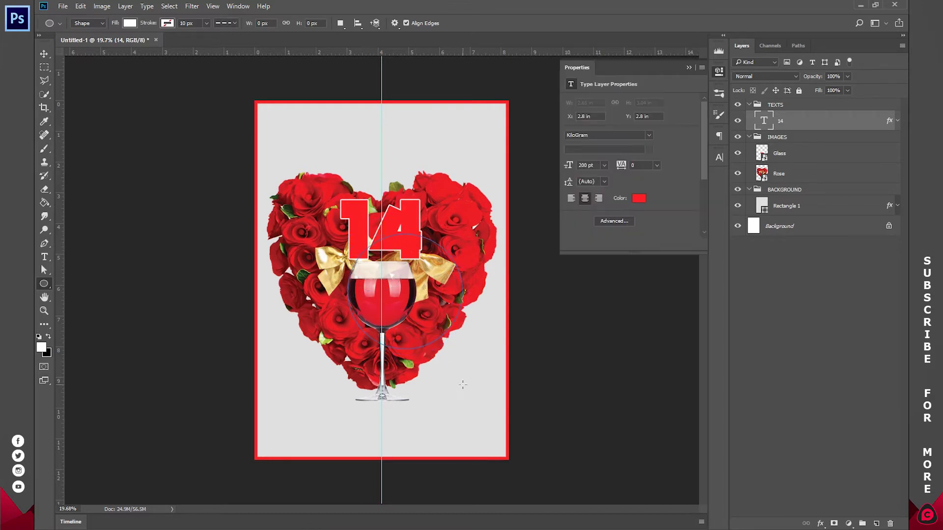
pyautogui.click(719, 72)
pyautogui.click(44, 54)
pyautogui.moveTo(423, 280)
pyautogui.mouseDown()
pyautogui.moveTo(417, 267)
pyautogui.moveTo(426, 261)
pyautogui.moveTo(419, 265)
pyautogui.mouseUp()
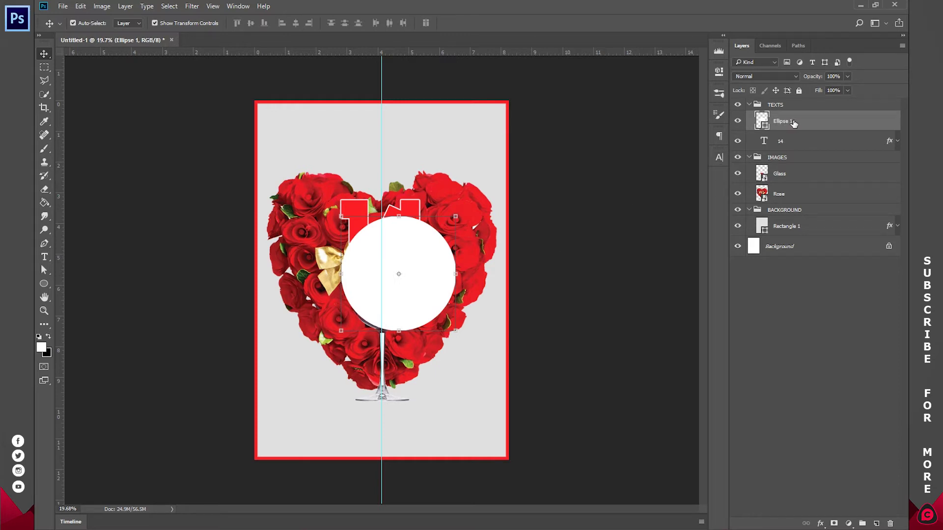
# Clip the Ellipse 1 circle into the 14 text layer and shift it slightly upward.
pyautogui.click(782, 143)
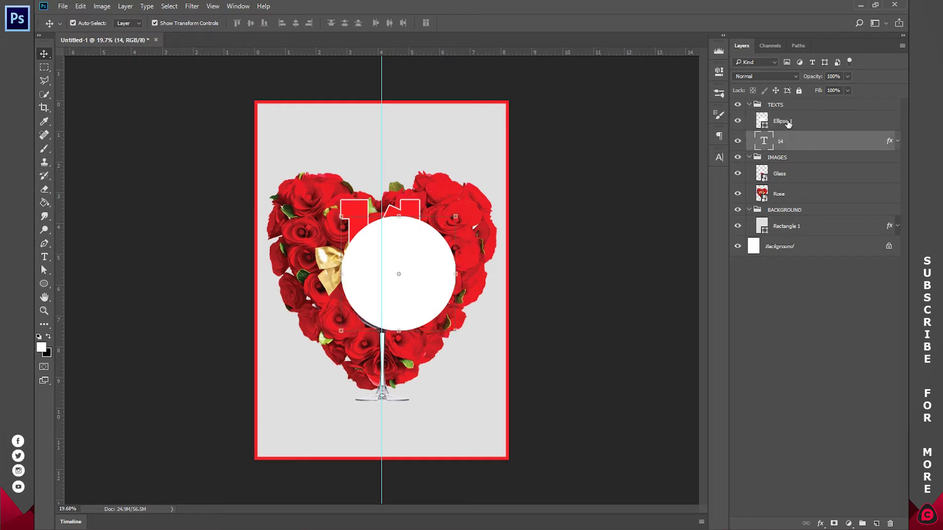
pyautogui.click(787, 122)
pyautogui.rightClick(788, 123)
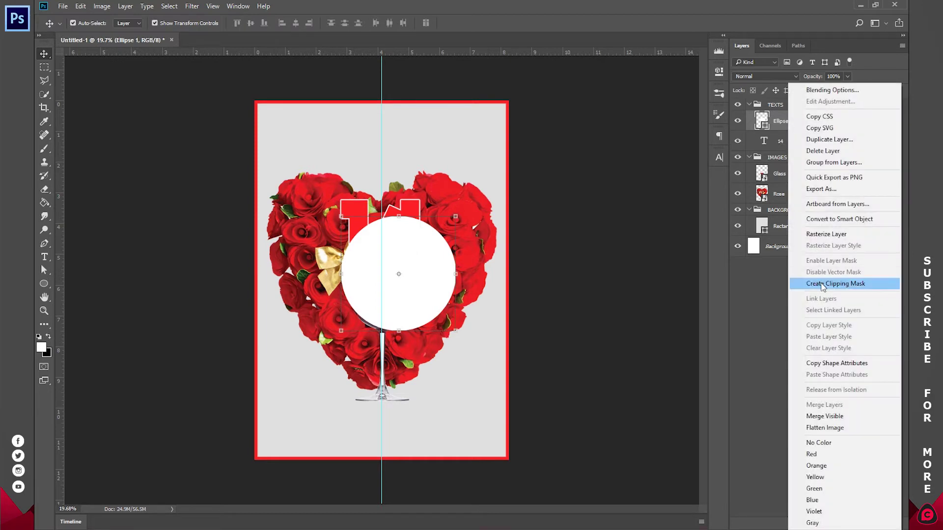
pyautogui.click(836, 284)
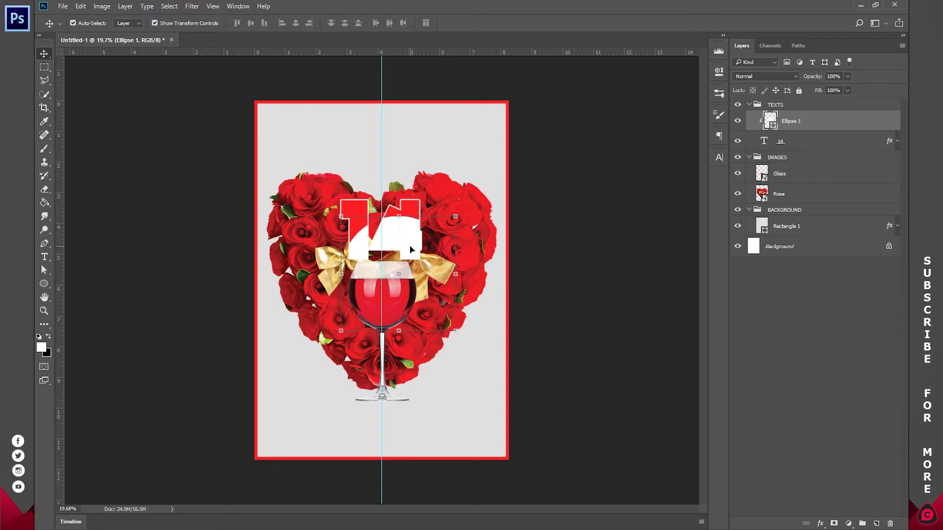
pyautogui.moveTo(411, 249); pyautogui.dragTo(405, 230)
# Set the circle's opacity to 30% and fit the whole page on screen.
pyautogui.press('Return')
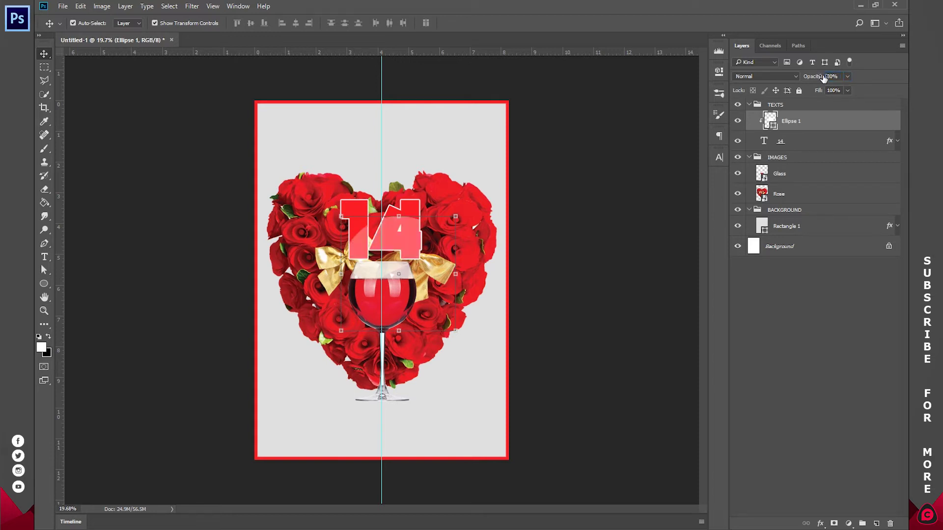
pyautogui.press('z')
pyautogui.click(382, 201)
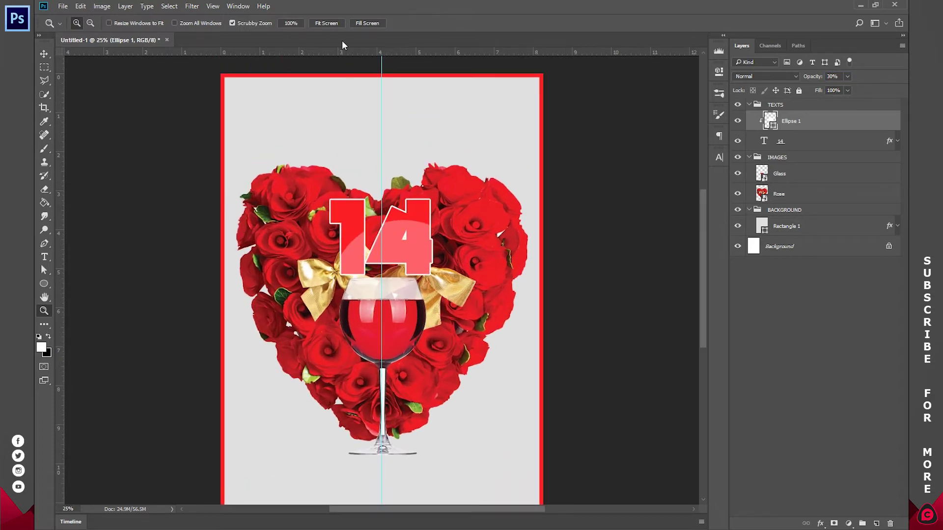
pyautogui.click(337, 25)
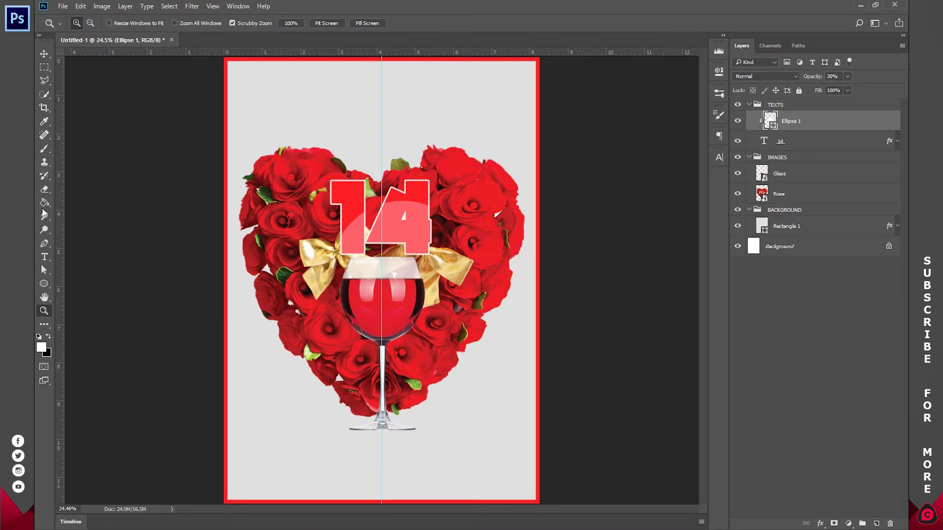
pyautogui.click(44, 257)
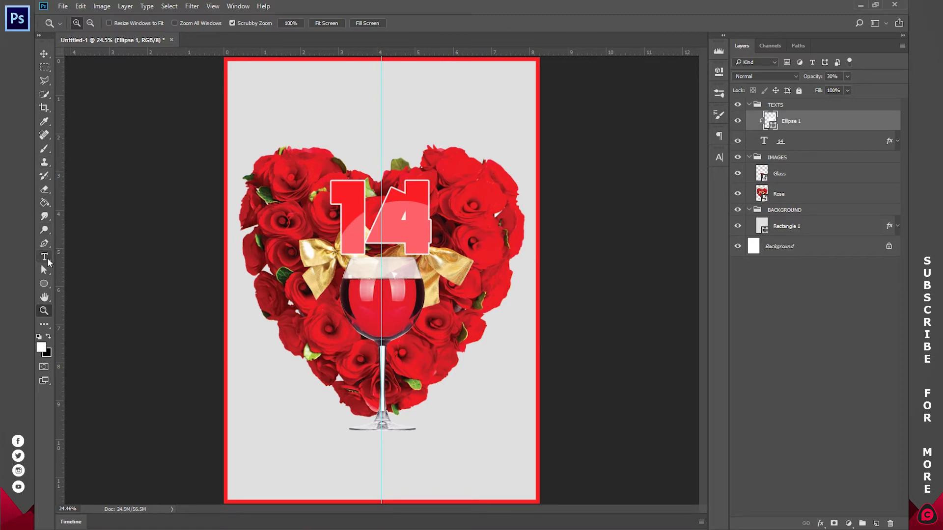
# Type FEBRUARY below the 14 in white Verdana and move it onto the heart.
pyautogui.click(332, 365)
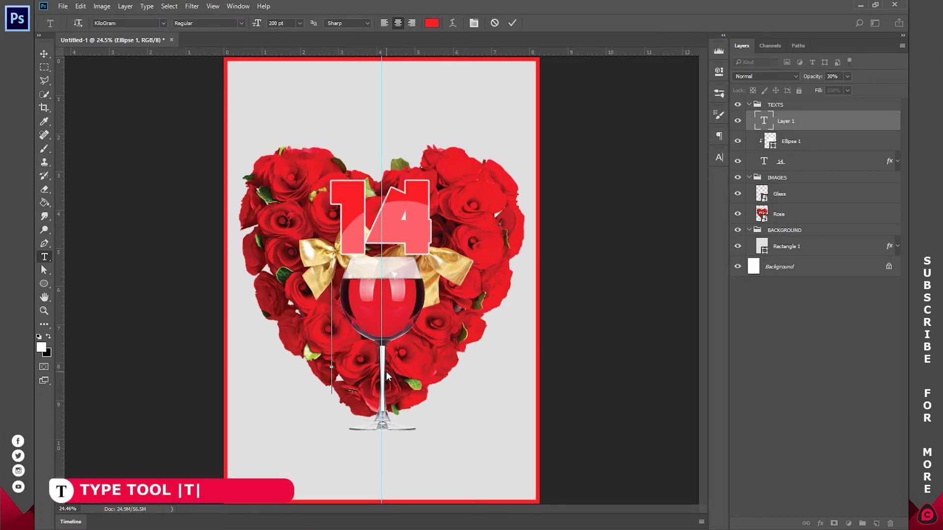
pyautogui.write('FEB')
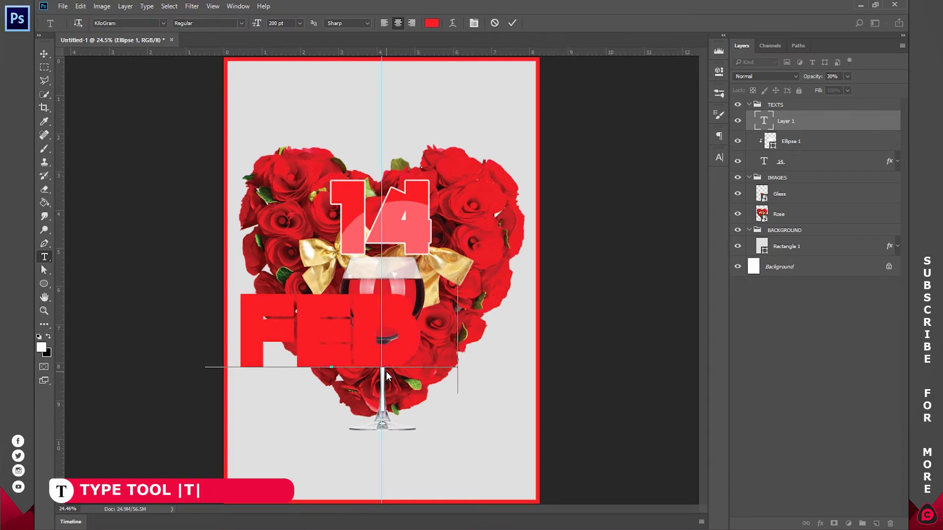
pyautogui.write('RUARY')
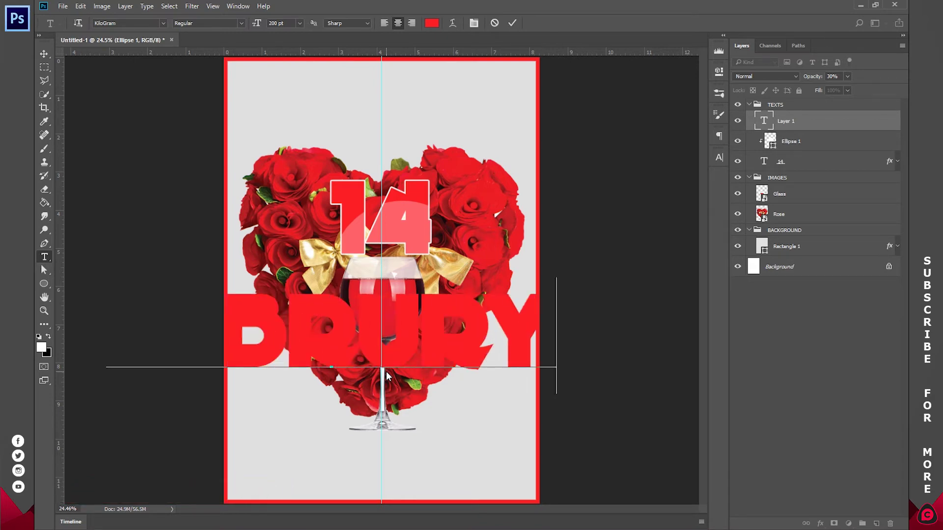
pyautogui.hotkey('ctrl', 'a')
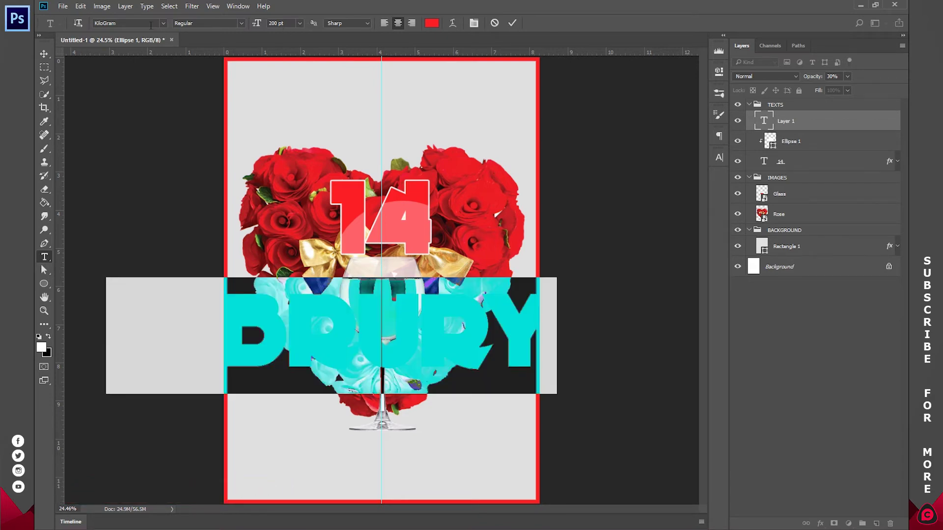
pyautogui.write('verda')
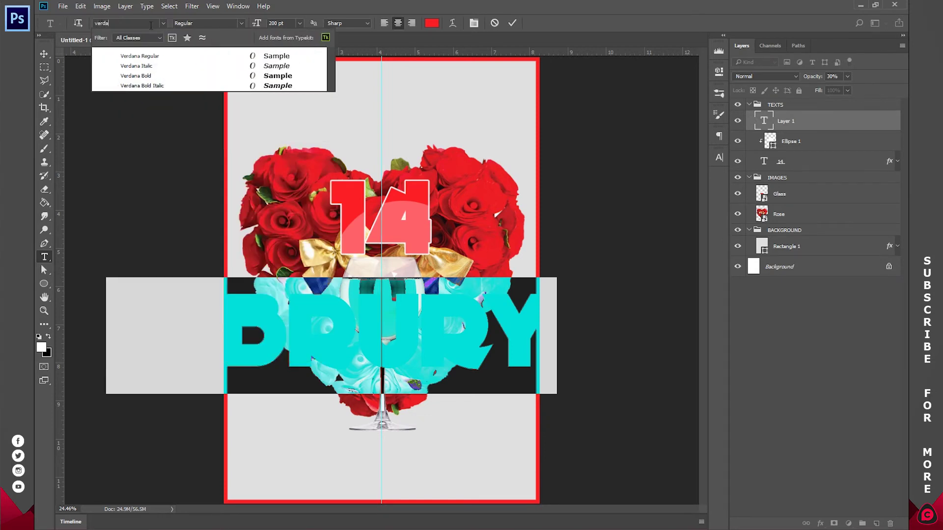
pyautogui.click(156, 56)
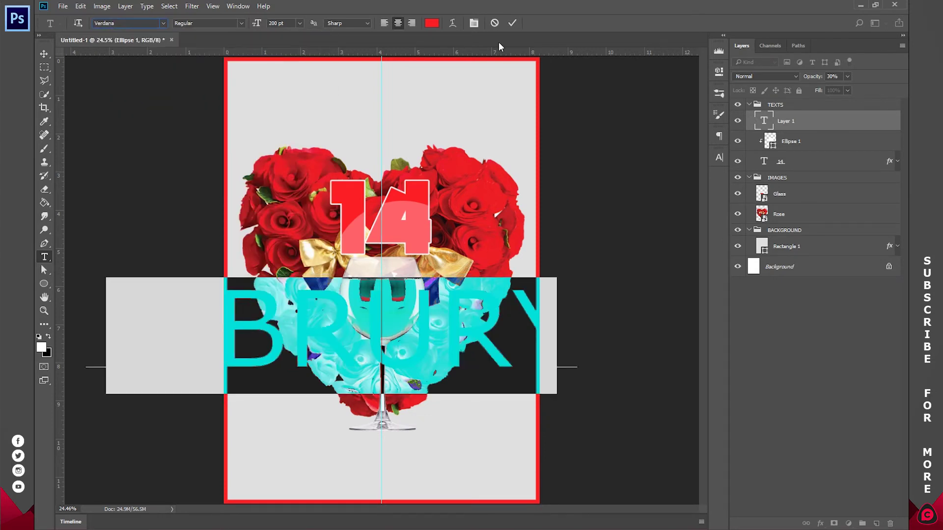
pyautogui.click(432, 23)
pyautogui.press('Return')
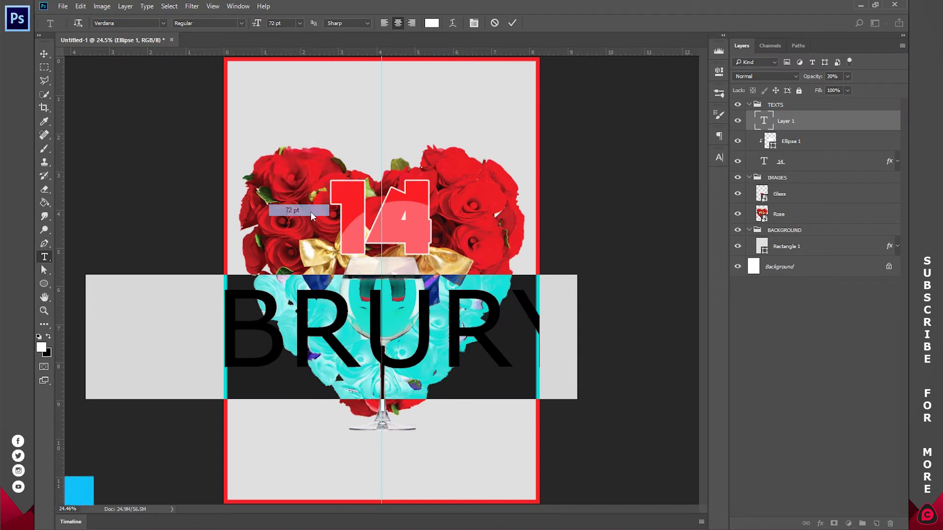
pyautogui.moveTo(415, 361); pyautogui.dragTo(463, 333)
# Retype it as FEBUARY in Verdana Bold 16 pt, placed just above the glass rim.
pyautogui.hotkey('ctrl', 'a')
pyautogui.write('FEBUARY')
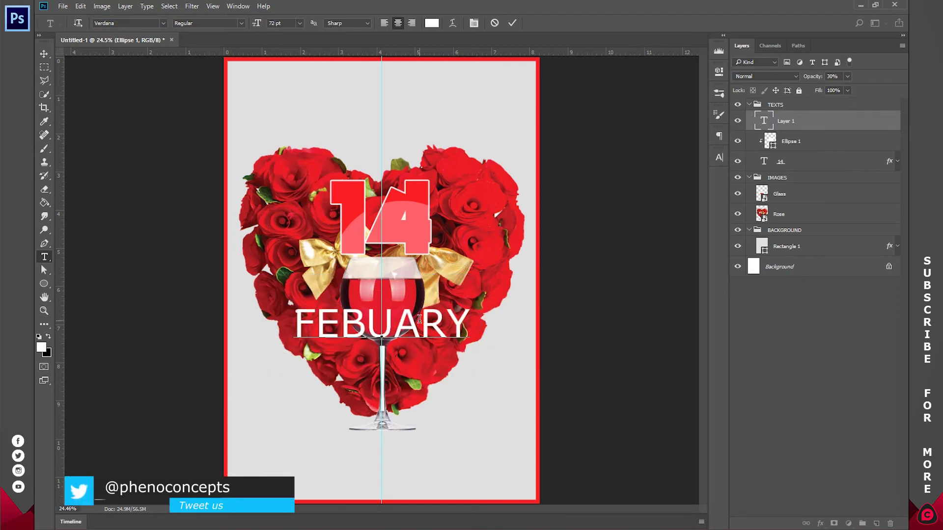
pyautogui.hotkey('ctrl', 'a')
pyautogui.click(241, 23)
pyautogui.click(234, 48)
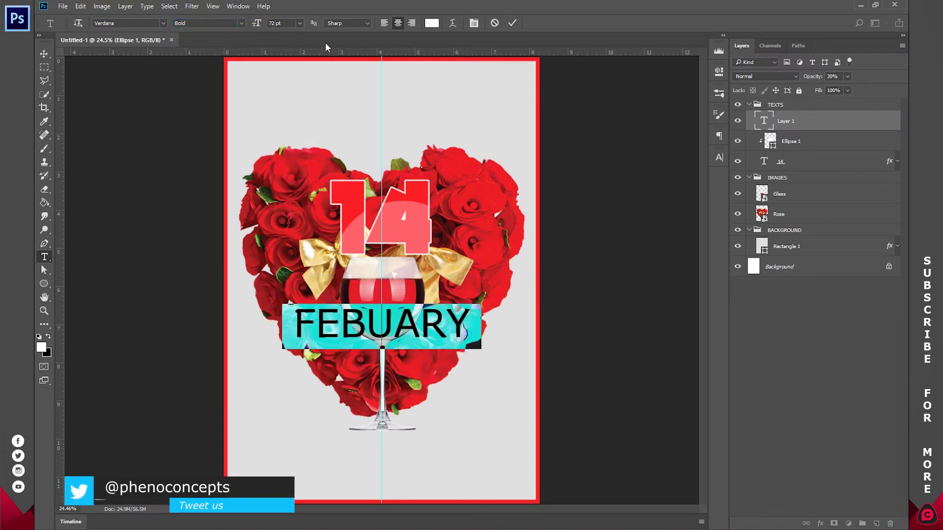
pyautogui.click(301, 24)
pyautogui.click(295, 129)
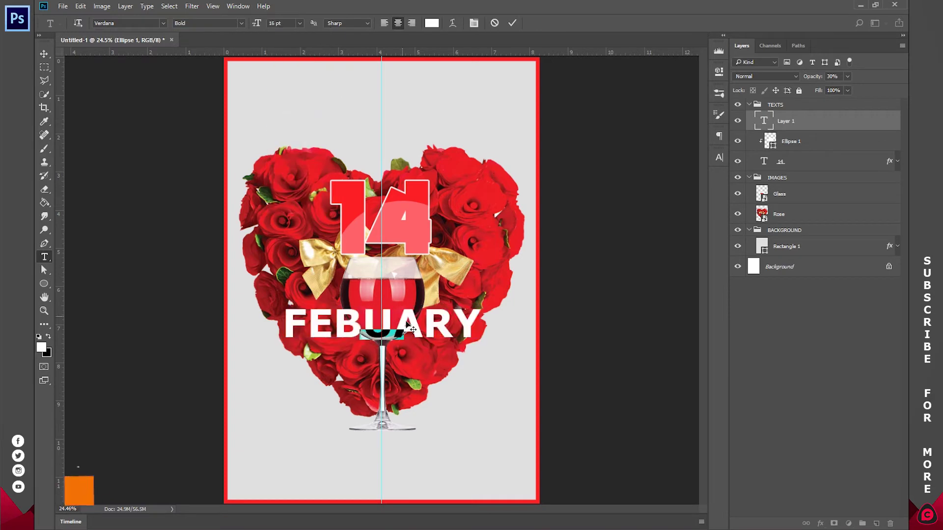
pyautogui.moveTo(380, 335); pyautogui.dragTo(387, 282)
pyautogui.hotkey('ctrl', 'a')
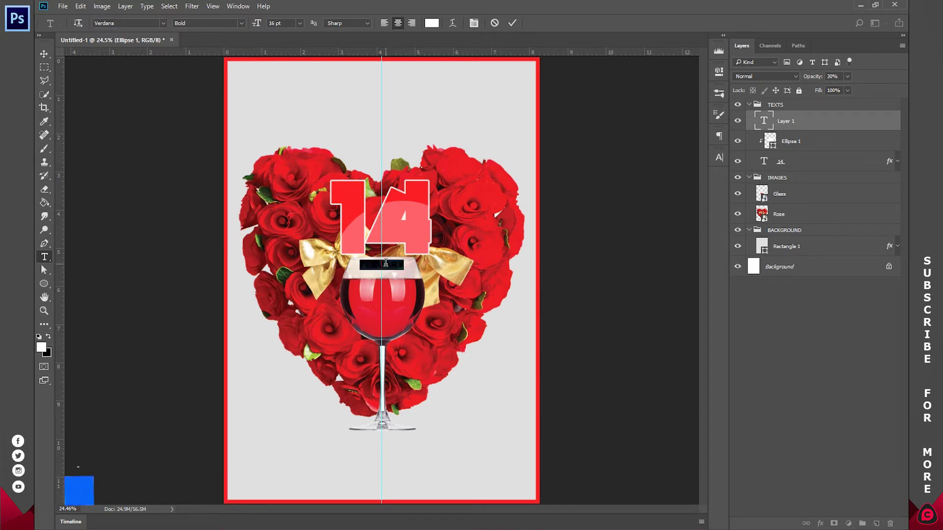
# Set FEBUARY to 30 pt and colour it red fd1e26 sampled from the 14.
pyautogui.click(299, 23)
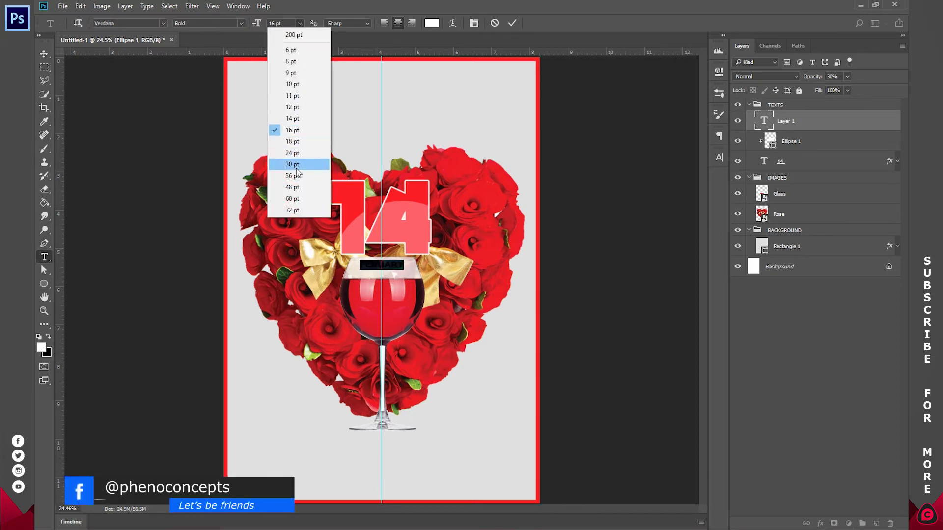
pyautogui.click(298, 175)
pyautogui.click(299, 23)
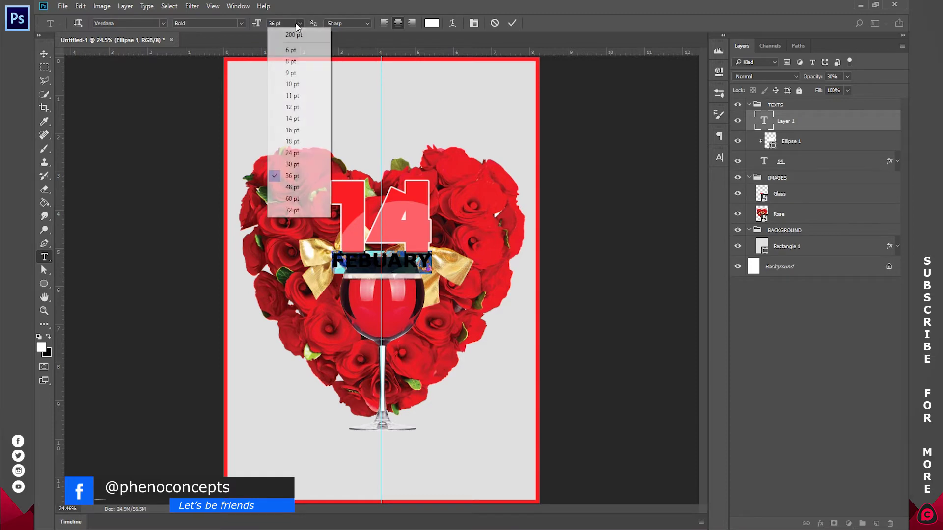
pyautogui.click(299, 164)
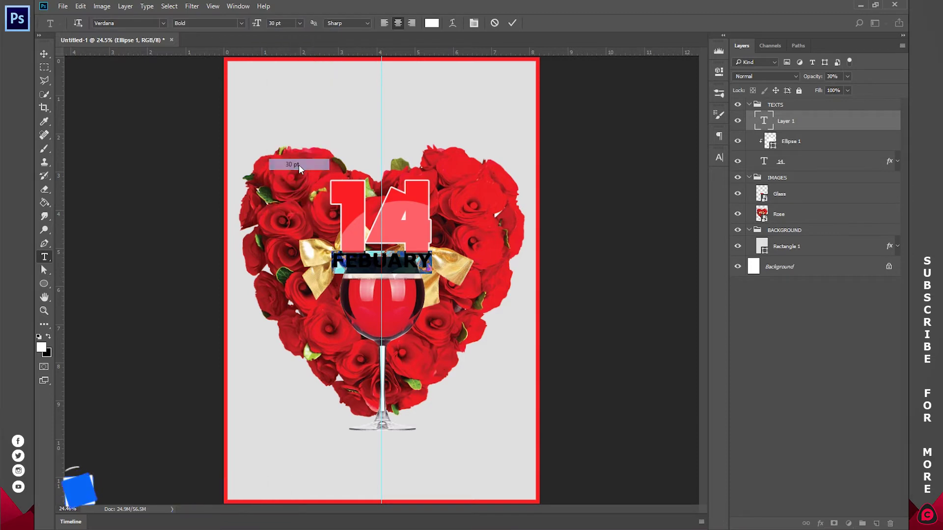
pyautogui.click(432, 23)
pyautogui.click(430, 189)
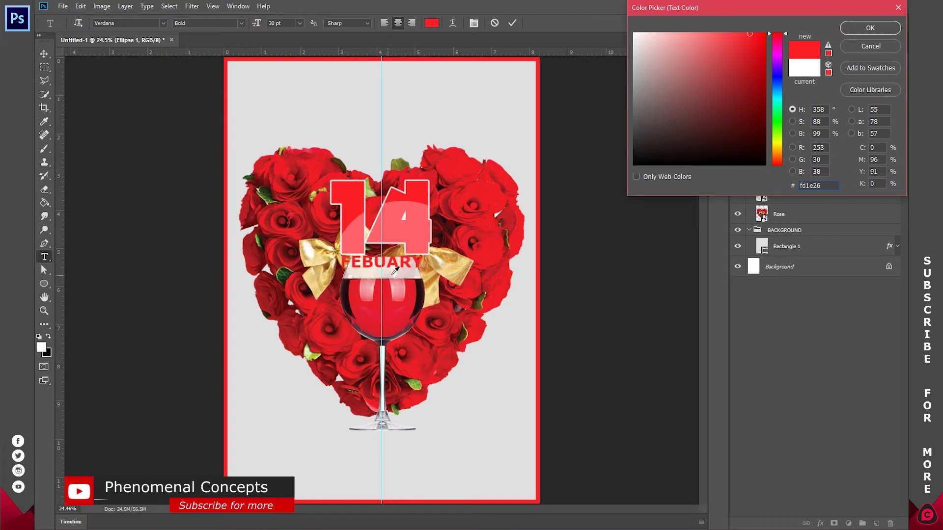
pyautogui.click(871, 28)
pyautogui.click(513, 21)
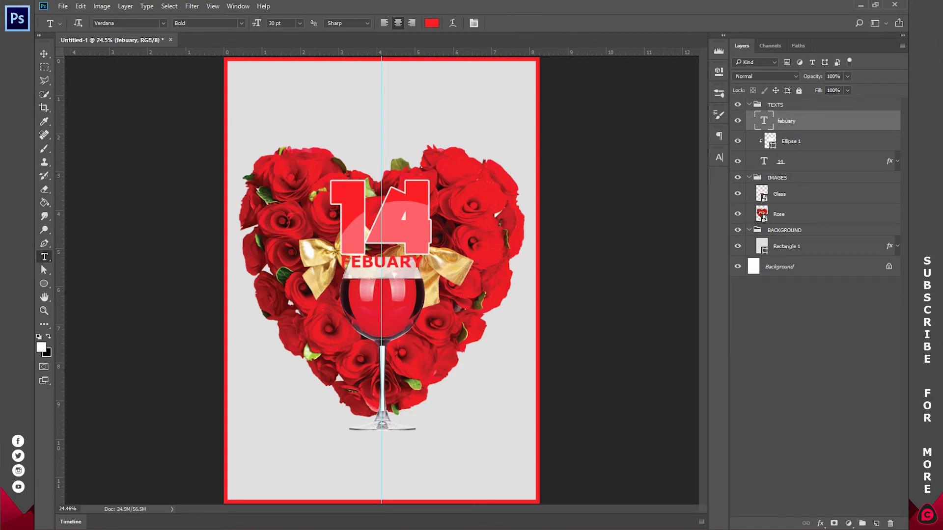
pyautogui.click(823, 524)
# Add a 5 px white Stroke effect to the FEBUARY text.
pyautogui.click(841, 424)
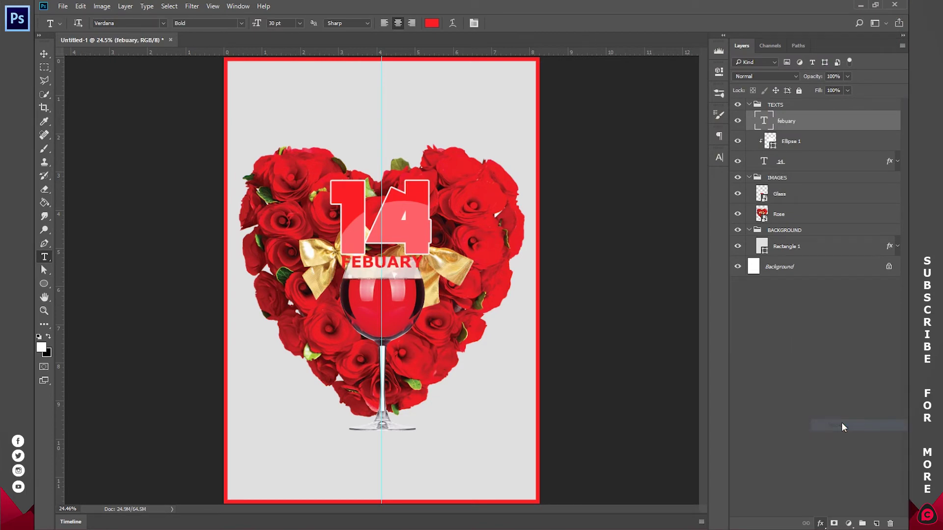
pyautogui.write('5')
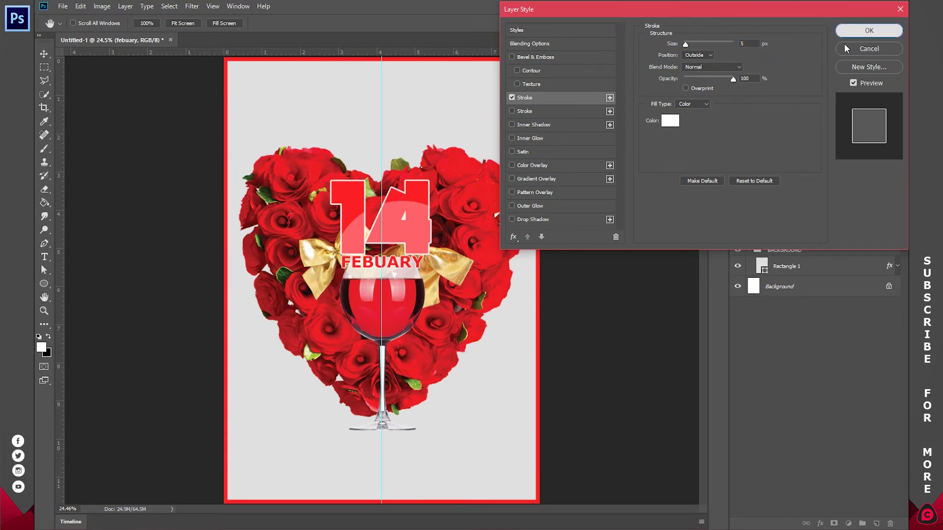
pyautogui.click(868, 30)
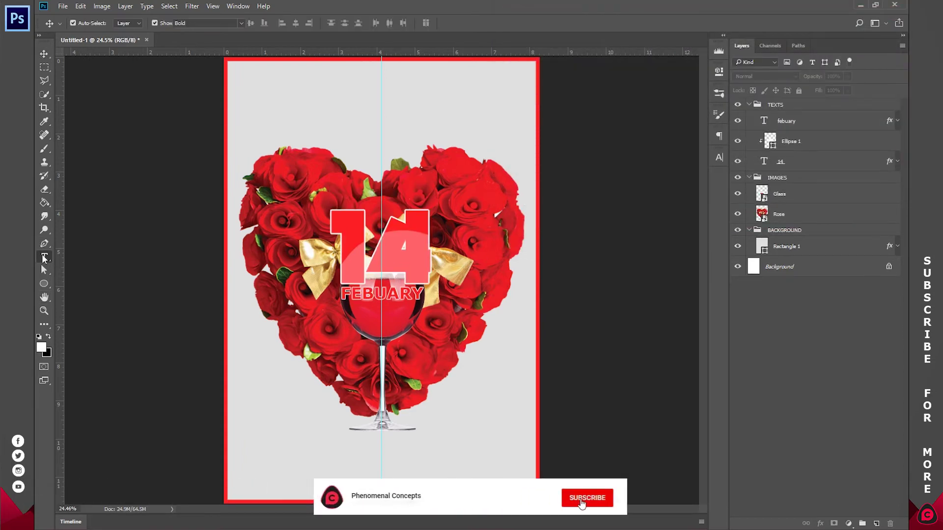
# Type the two-line title VALENTINES / DAY below the heart and apply the KiloGram font.
pyautogui.click(348, 382)
pyautogui.write('VALENTIN')
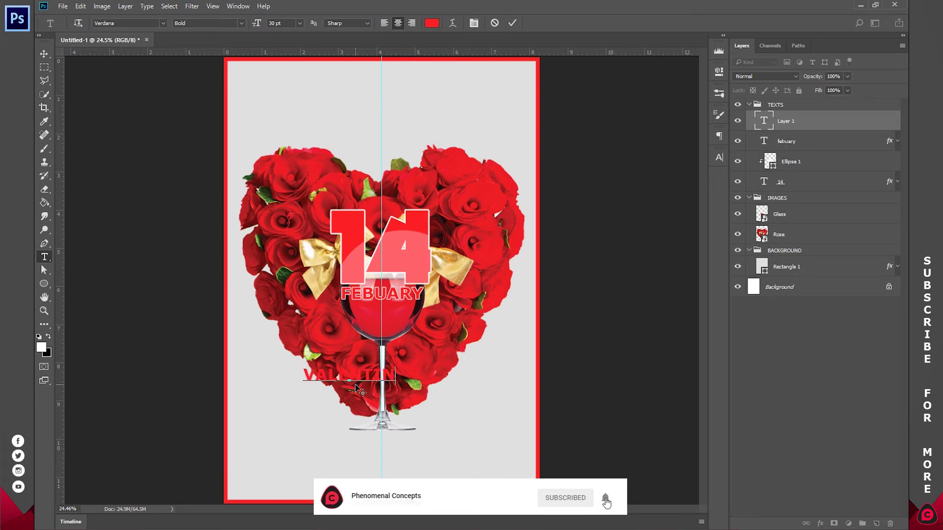
pyautogui.write('ES')
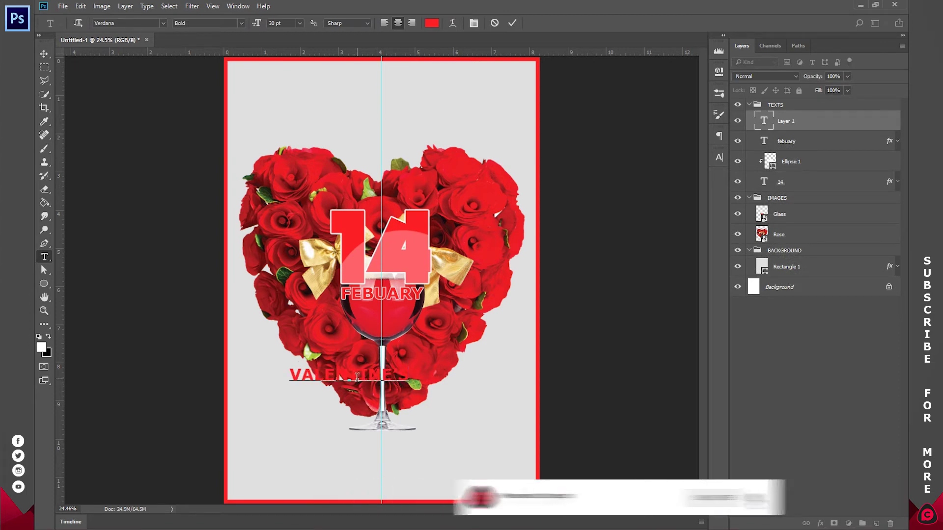
pyautogui.press('Return')
pyautogui.write('DAY')
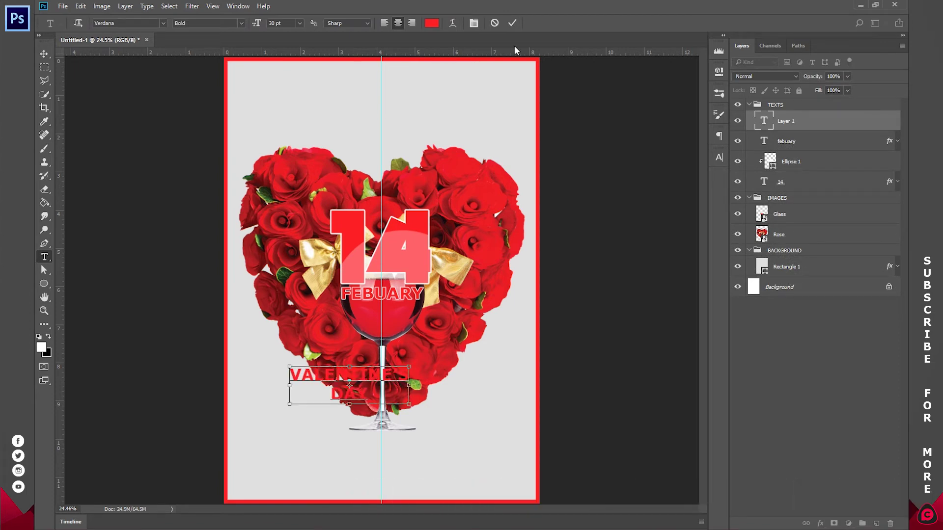
pyautogui.hotkey('ctrl', 'a')
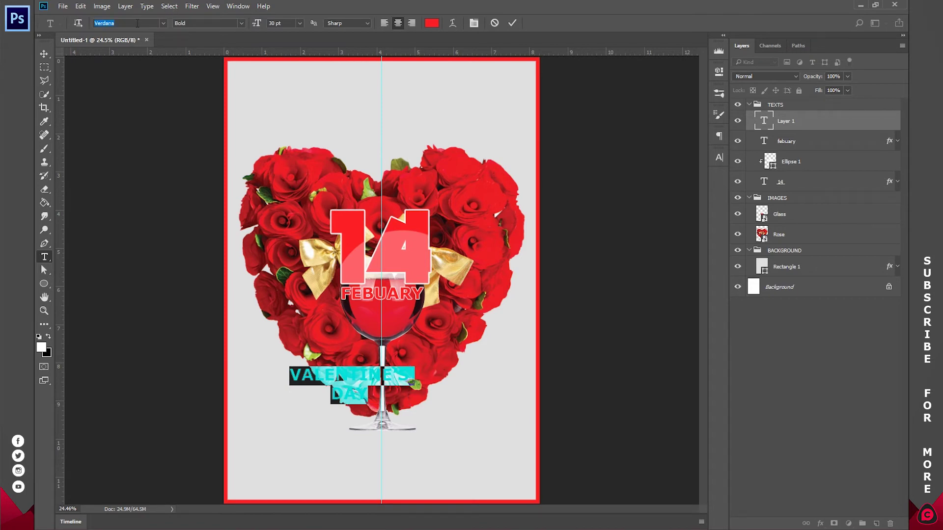
pyautogui.write('kilo')
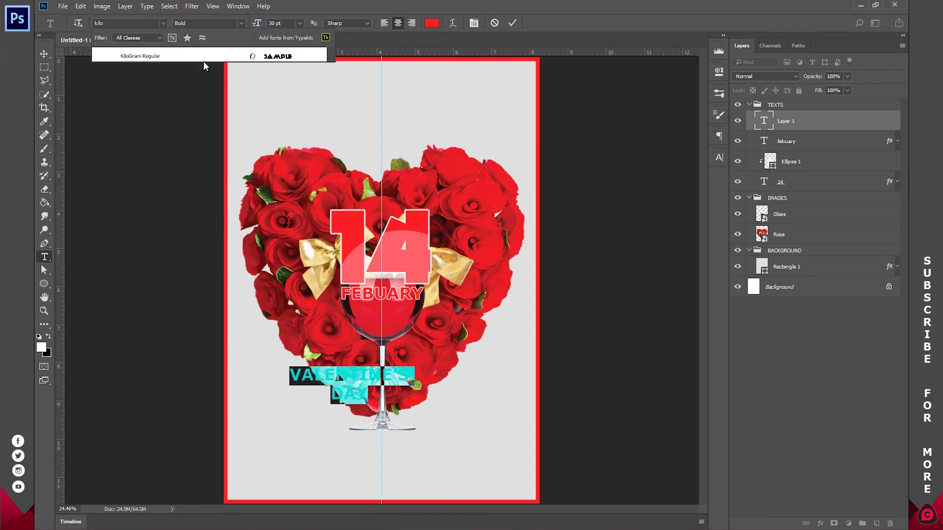
pyautogui.click(206, 55)
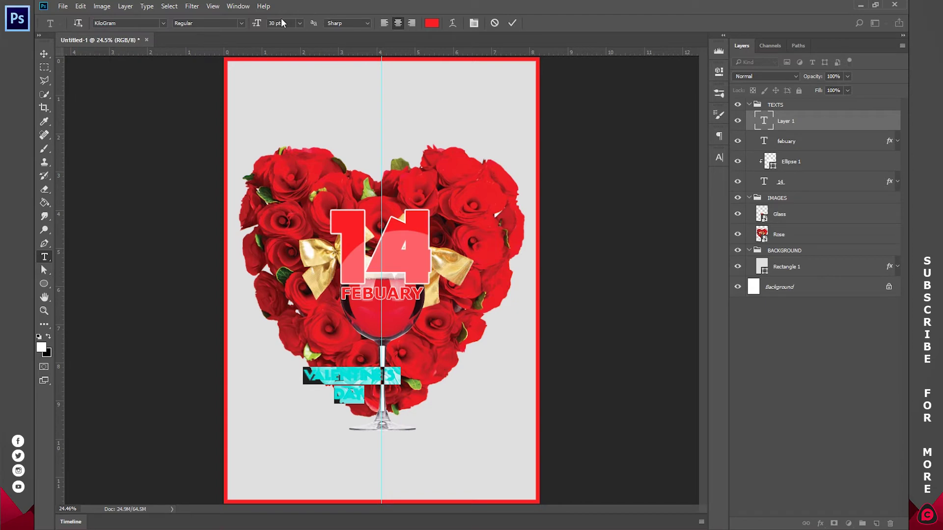
# Set the title to 95 pt, centre it across the lower heart, and commit it.
pyautogui.moveTo(258, 24); pyautogui.dragTo(285, 24)
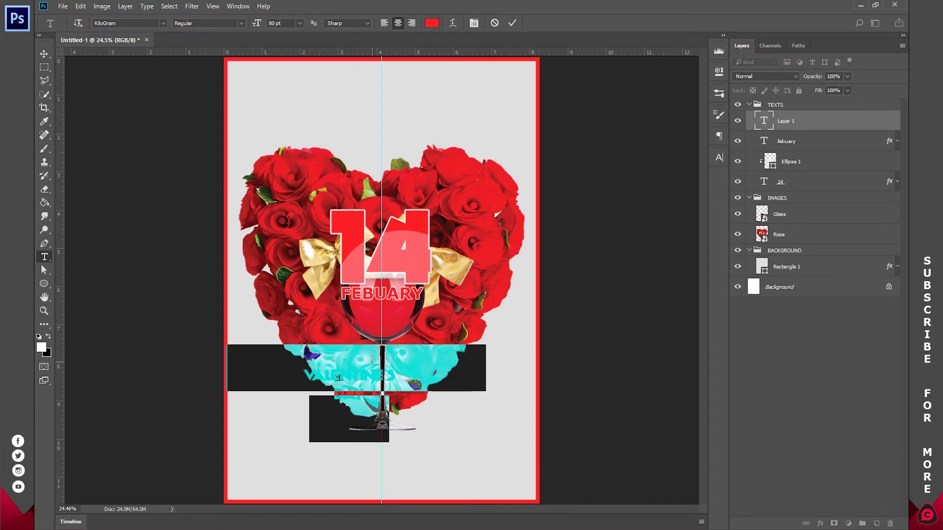
pyautogui.click(419, 436)
pyautogui.moveTo(428, 451); pyautogui.dragTo(461, 447)
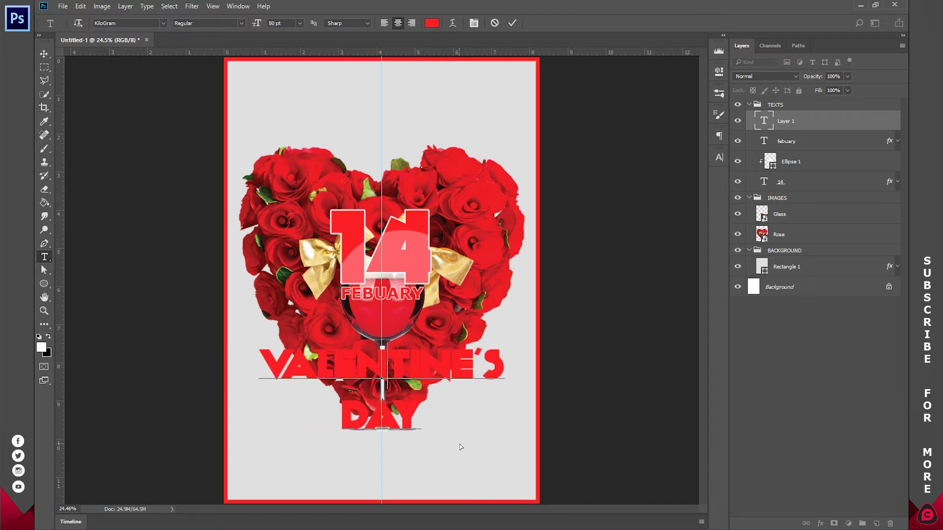
pyautogui.hotkey('ctrl', 'a')
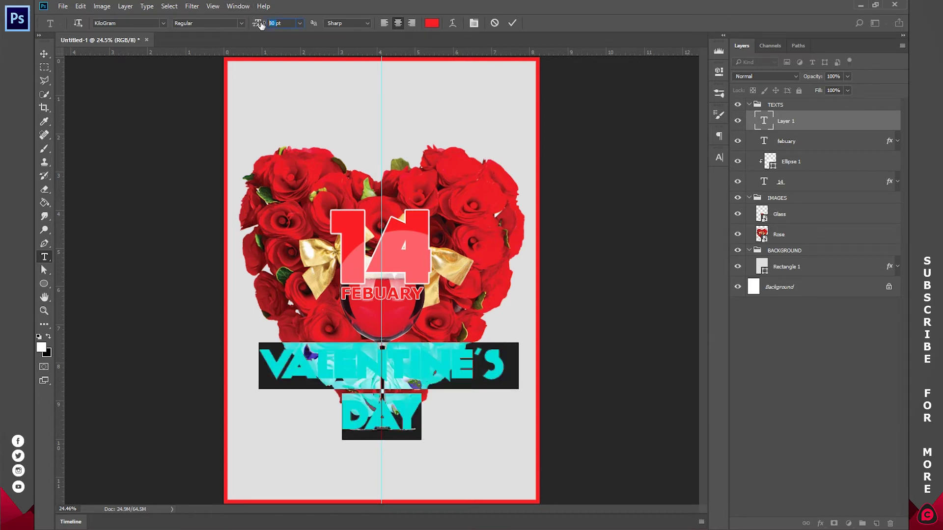
pyautogui.write('100')
pyautogui.press('Return')
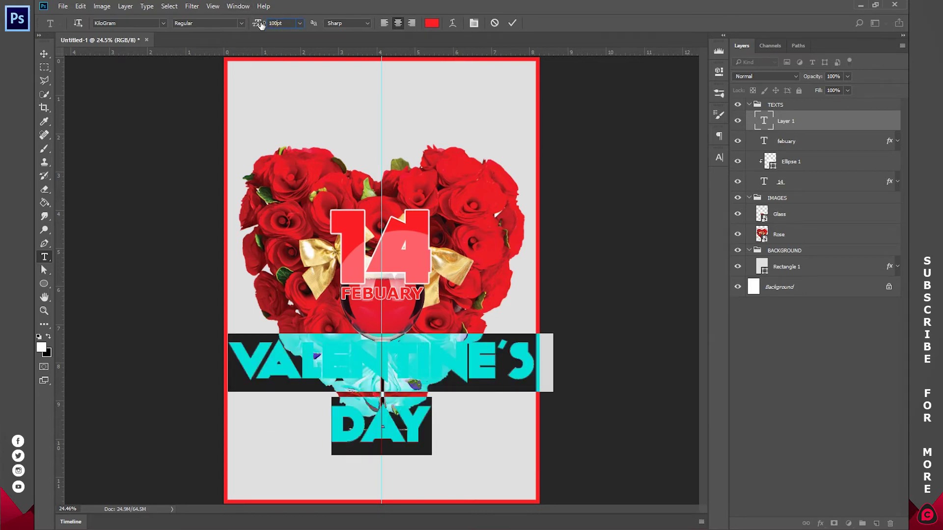
pyautogui.press('BackSpace')
pyautogui.write('95')
pyautogui.press('Return')
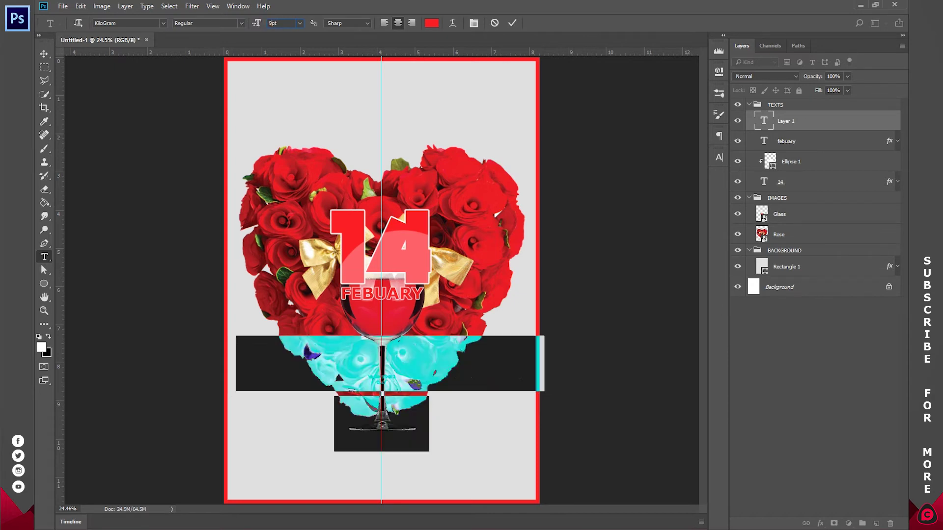
pyautogui.click(511, 23)
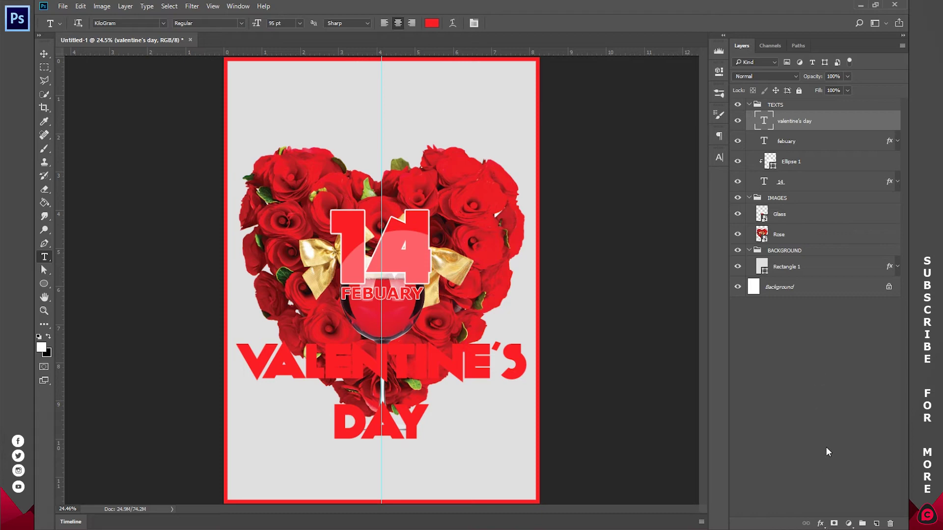
pyautogui.click(738, 121)
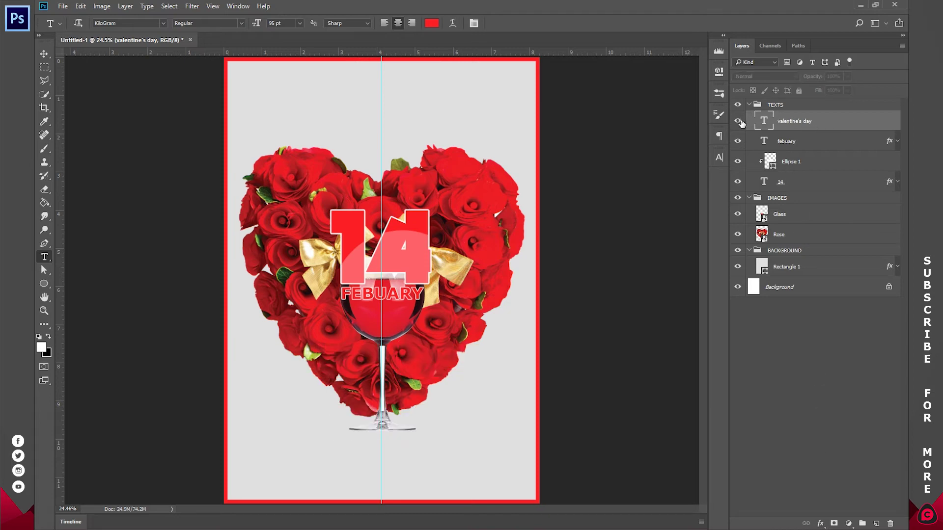
pyautogui.click(739, 122)
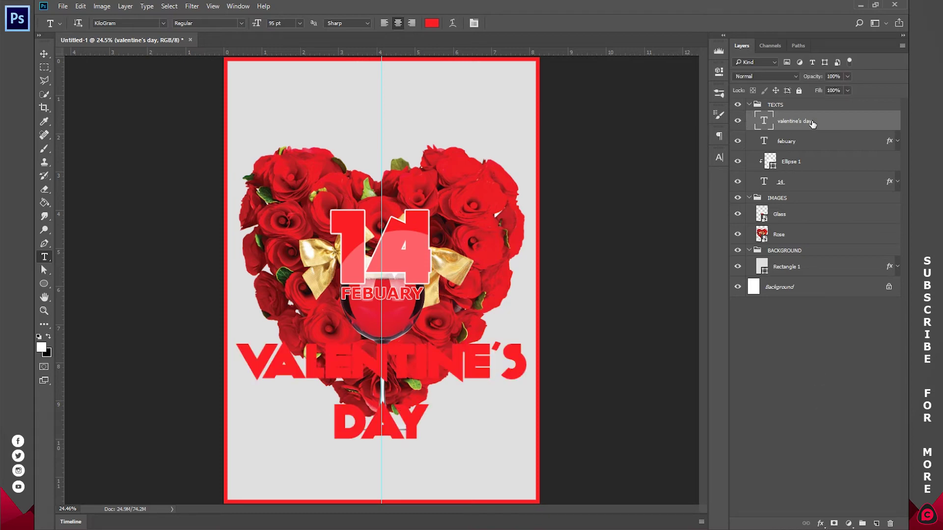
# Add an Orange, Yellow, Orange Gradient Overlay to the title at 100% opacity.
pyautogui.click(820, 525)
pyautogui.click(850, 478)
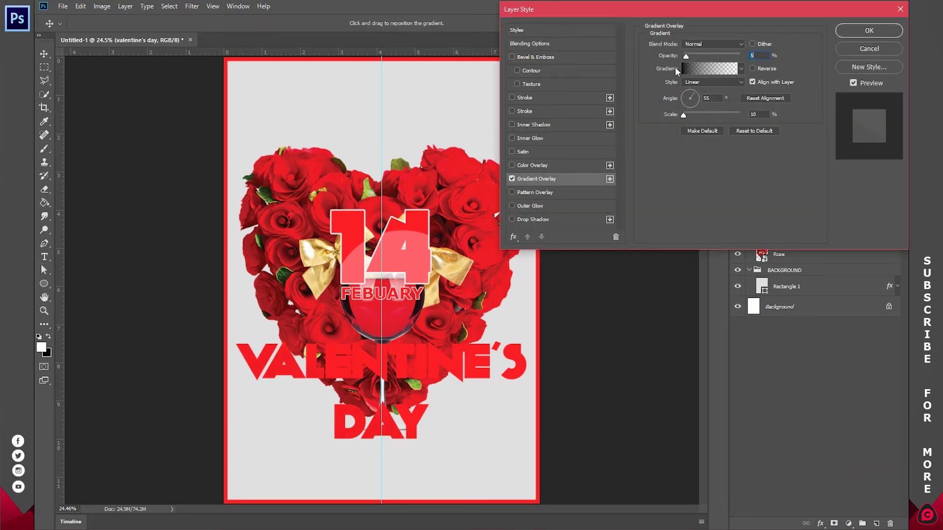
pyautogui.click(695, 68)
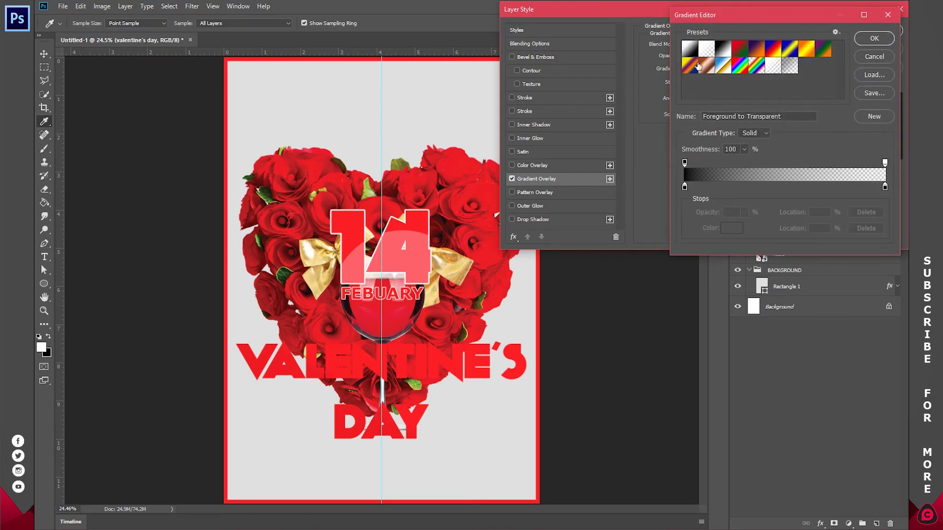
pyautogui.click(810, 50)
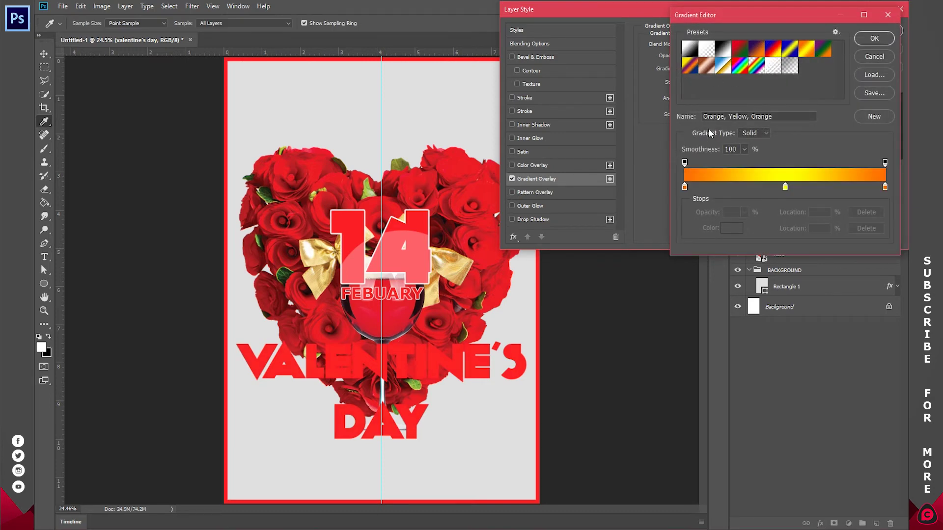
pyautogui.click(874, 38)
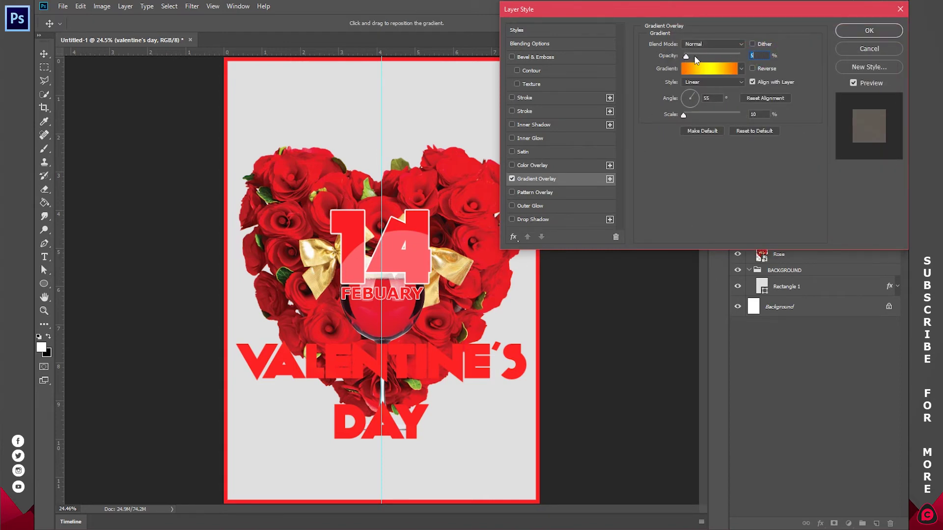
pyautogui.moveTo(688, 55); pyautogui.dragTo(763, 59)
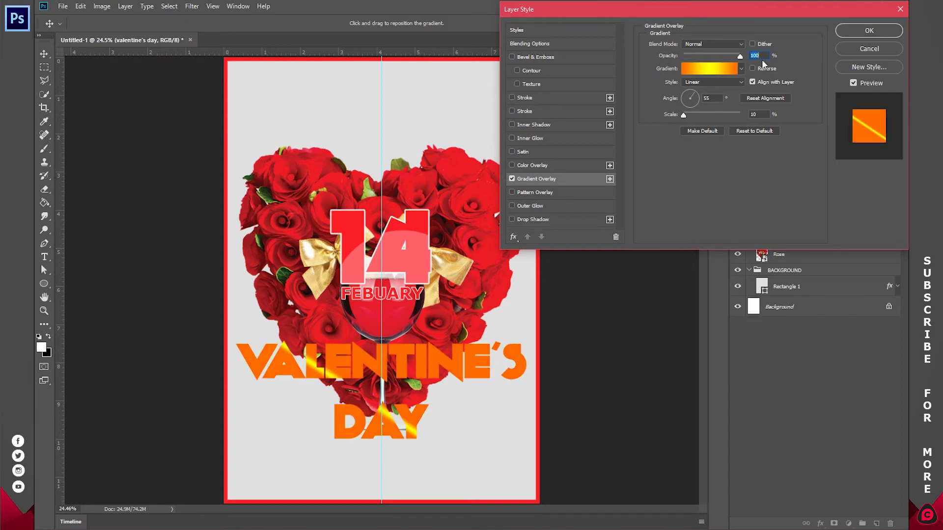
pyautogui.moveTo(373, 402); pyautogui.dragTo(334, 368)
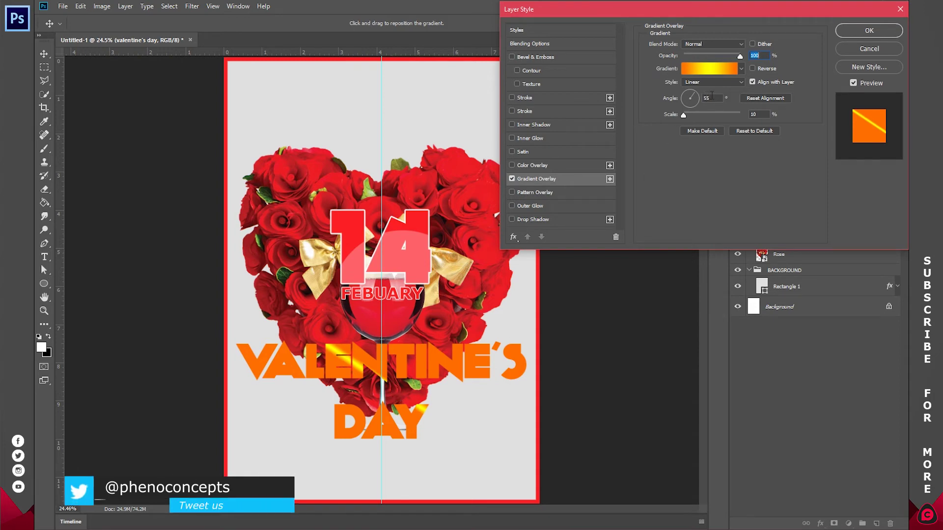
# Set the gradient angle to 135° and scale to 100%, repositioning it across the lettering.
pyautogui.moveTo(699, 98); pyautogui.dragTo(687, 96)
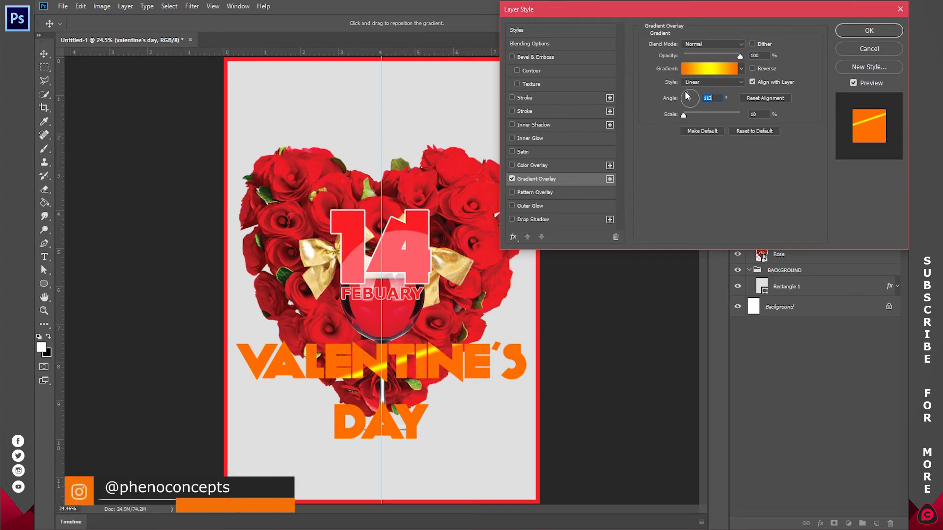
pyautogui.write('135')
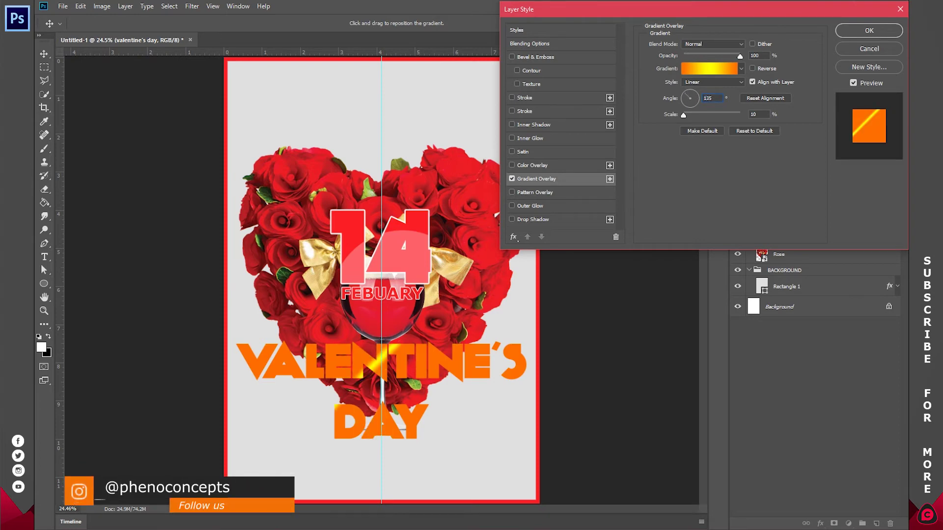
pyautogui.moveTo(684, 113); pyautogui.dragTo(690, 113)
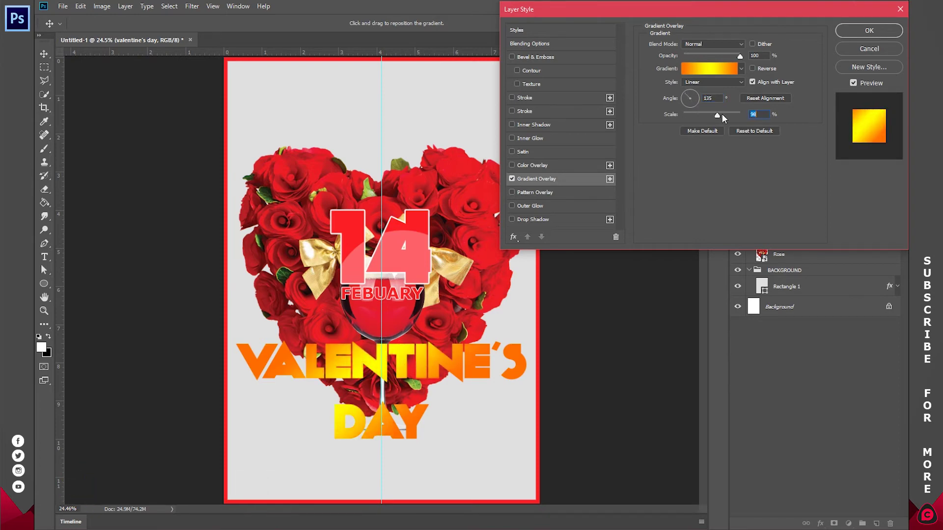
pyautogui.moveTo(722, 114); pyautogui.dragTo(754, 116)
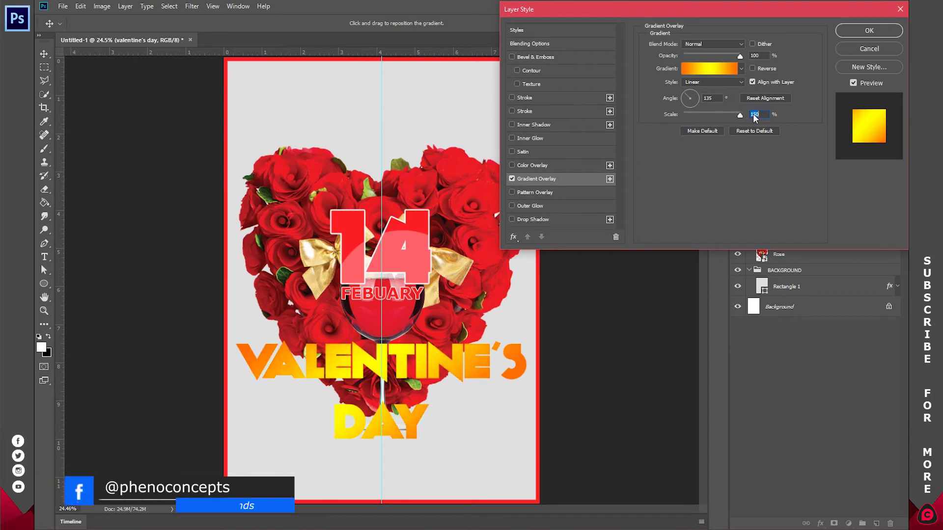
pyautogui.write('100')
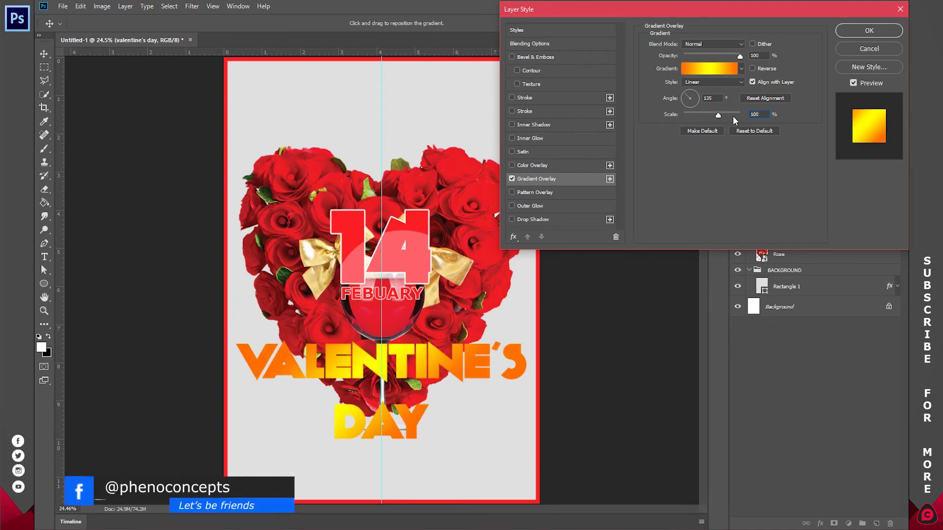
pyautogui.moveTo(400, 371)
pyautogui.mouseDown()
pyautogui.moveTo(442, 363)
pyautogui.moveTo(314, 354)
pyautogui.moveTo(466, 366)
pyautogui.moveTo(402, 366)
pyautogui.mouseUp()
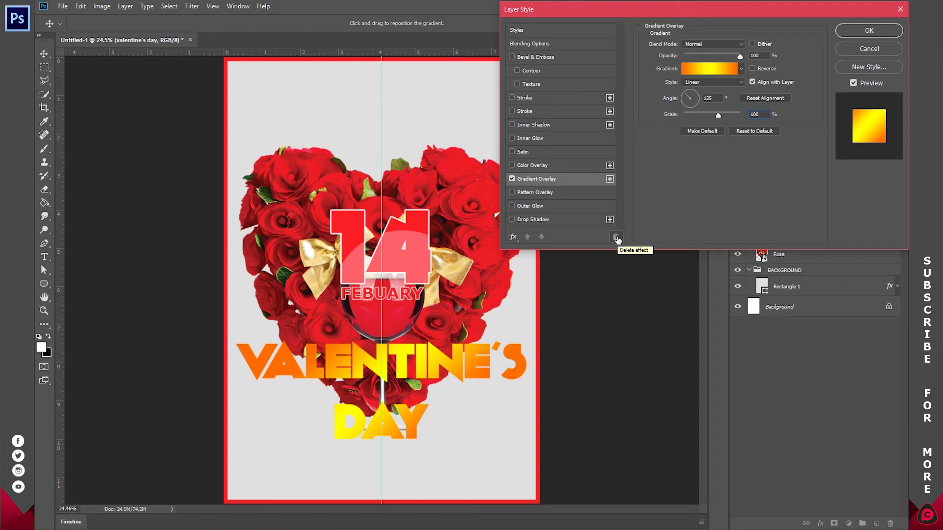
# Apply an Inner Bevel: angle 75°, size 5 px, soften 0, highlight 70%, shadow 20%.
pyautogui.click(522, 56)
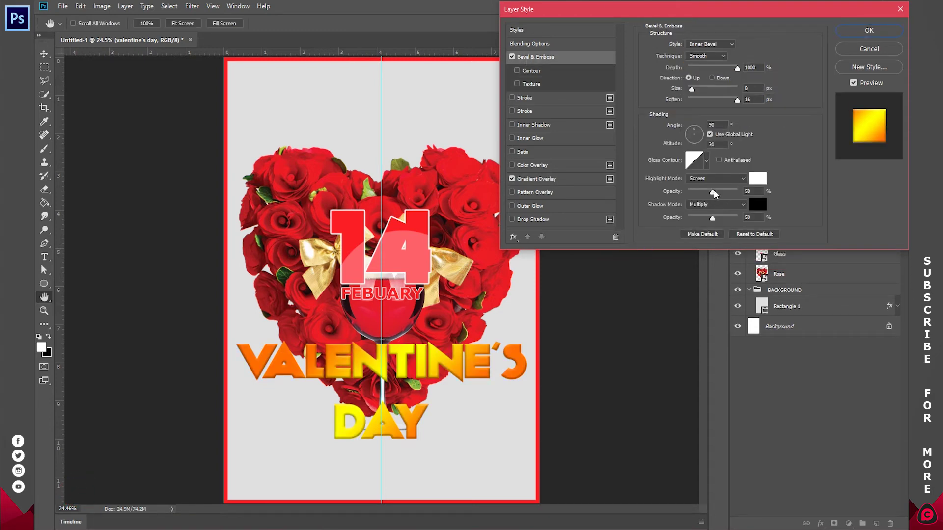
pyautogui.moveTo(713, 191); pyautogui.dragTo(728, 193)
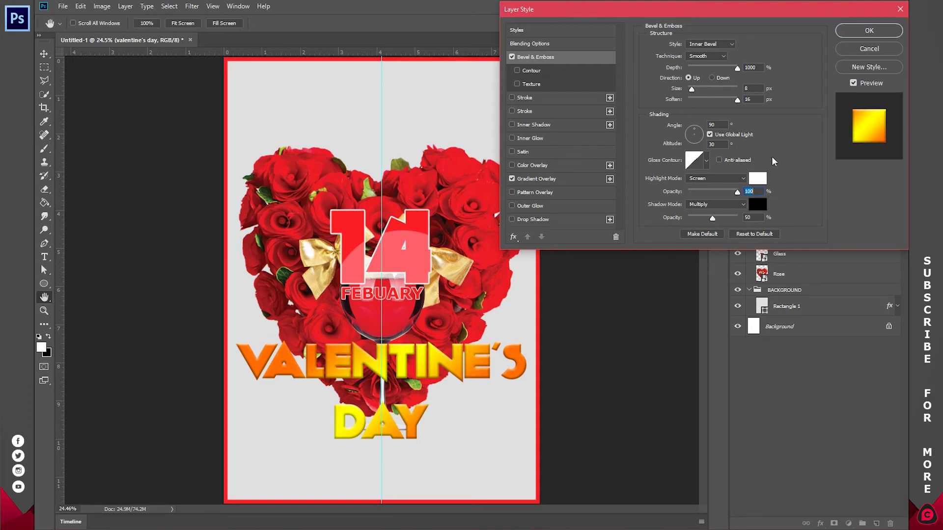
pyautogui.moveTo(711, 218); pyautogui.dragTo(704, 217)
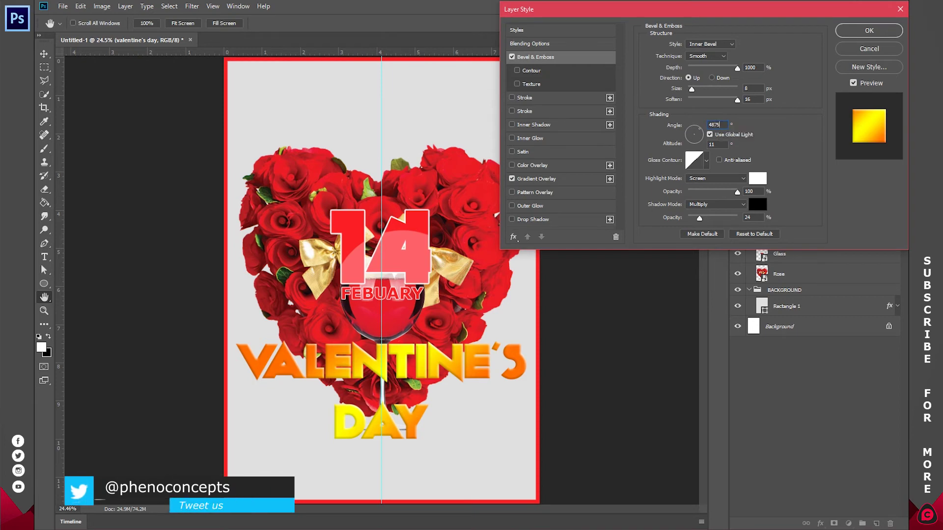
pyautogui.write('75')
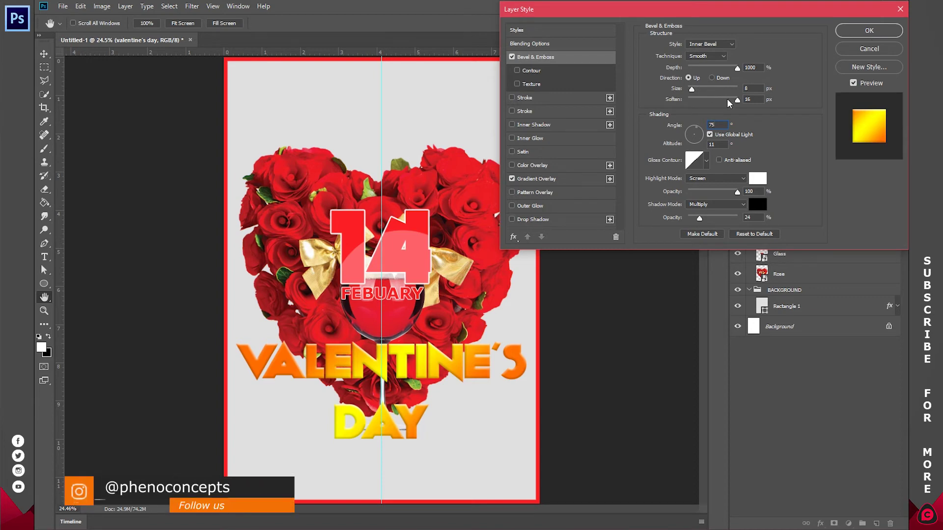
pyautogui.moveTo(737, 100); pyautogui.dragTo(700, 98)
pyautogui.write('0')
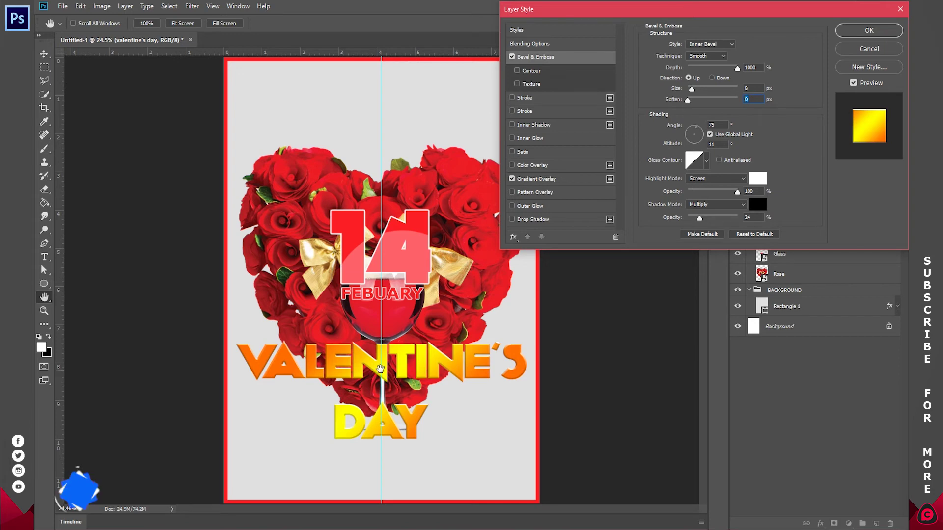
pyautogui.click(691, 91)
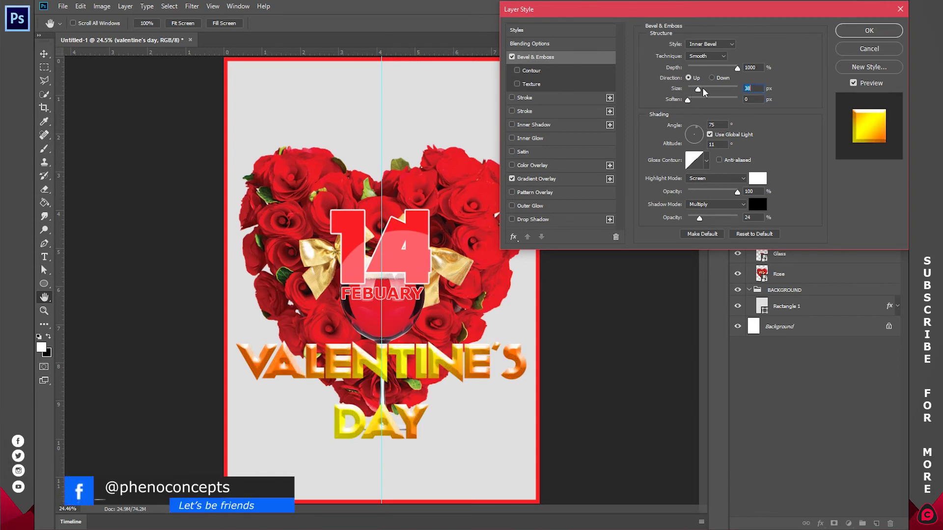
pyautogui.moveTo(692, 90); pyautogui.dragTo(690, 90)
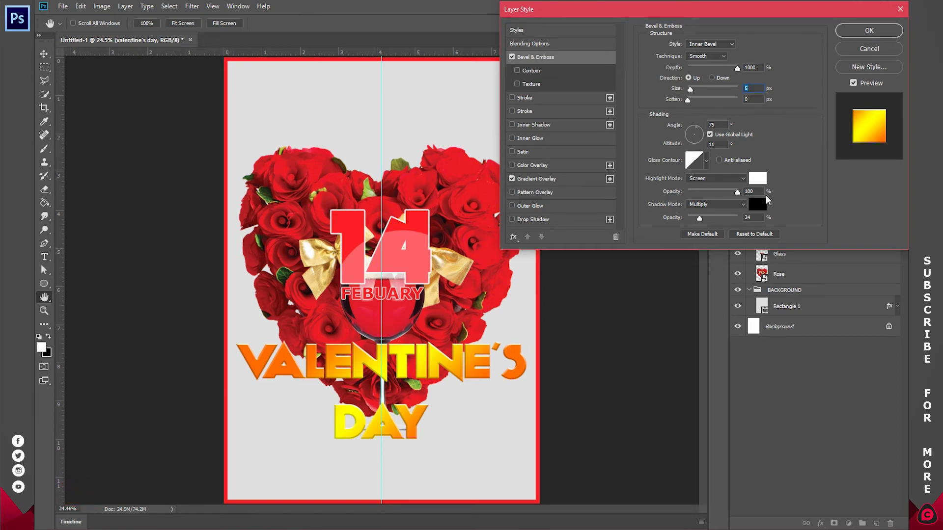
pyautogui.moveTo(739, 191); pyautogui.dragTo(728, 195)
pyautogui.click(868, 31)
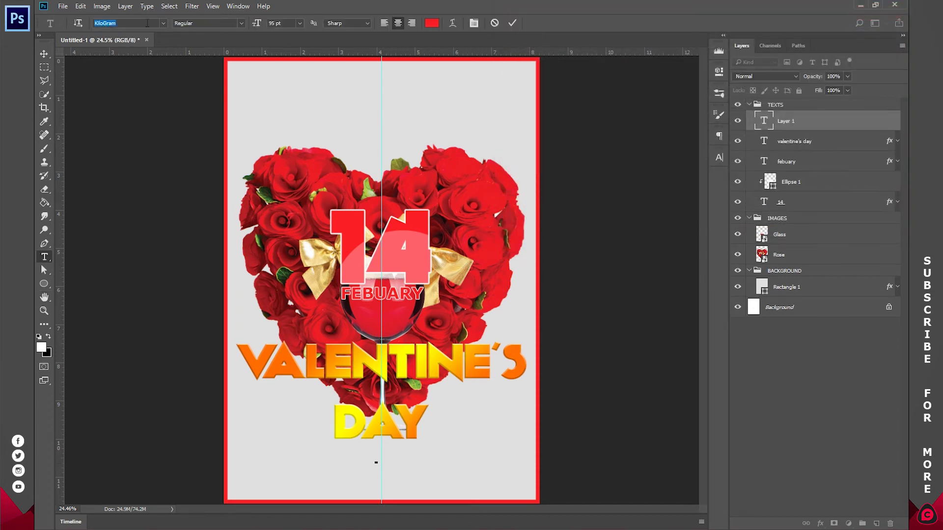
# Type the red event lines: SPECIAL MUSIC BY, OUR GUEST OF HONOR, TIME : 8 PM | FREE PARKING | FREE DRINKS.
pyautogui.write('SPECIAL MUSIC PERFORMED B')
pyautogui.press('BackSpace')
pyautogui.press('BackSpace')
pyautogui.press('BackSpace')
pyautogui.press('BackSpace')
pyautogui.press('BackSpace')
pyautogui.press('BackSpace')
pyautogui.press('BackSpace')
pyautogui.press('BackSpace')
pyautogui.press('BackSpace')
pyautogui.press('BackSpace')
pyautogui.press('BackSpace')
pyautogui.write('BY')
pyautogui.press('Return')
pyautogui.write('OUR GUEST OF HONOR')
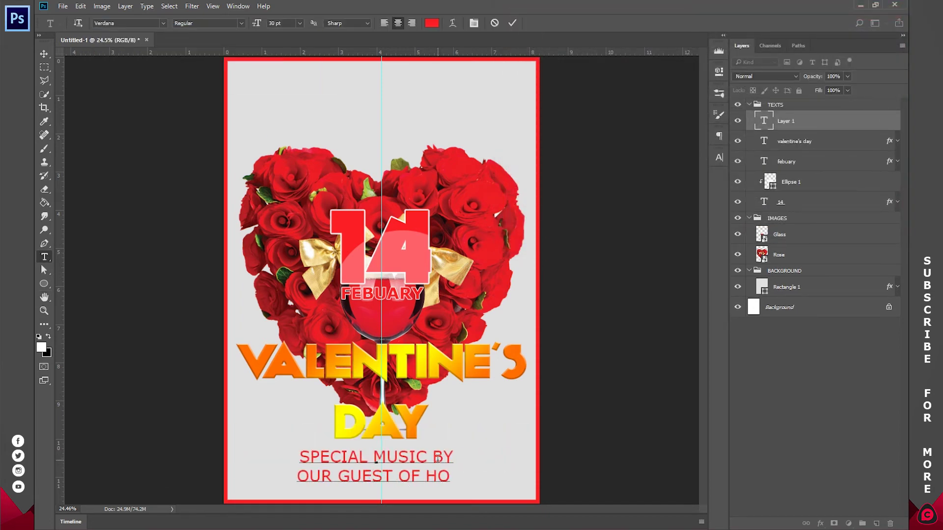
pyautogui.press('Return')
pyautogui.write('TIME : 8 PM | FREE PARKING | FREE DRINKS')
pyautogui.click(431, 23)
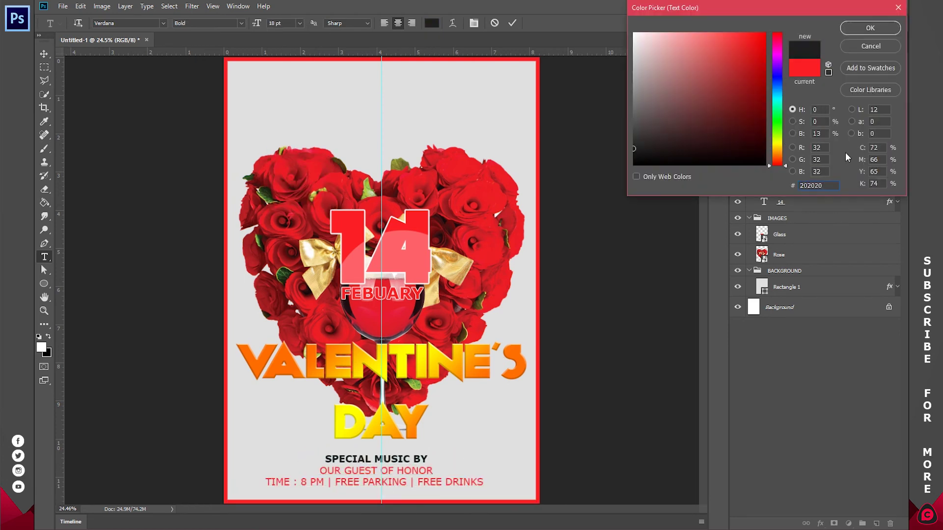
pyautogui.click(870, 45)
pyautogui.hotkey('ctrl', 'Return')
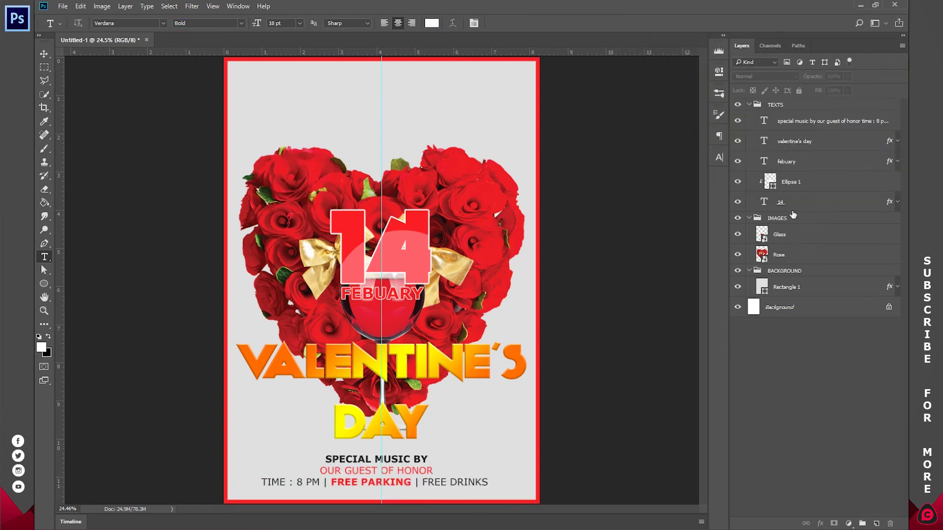
# Collapse the TEXTS and IMAGES groups and select the Rectangle 1 and Rose layers.
pyautogui.click(750, 105)
pyautogui.click(750, 117)
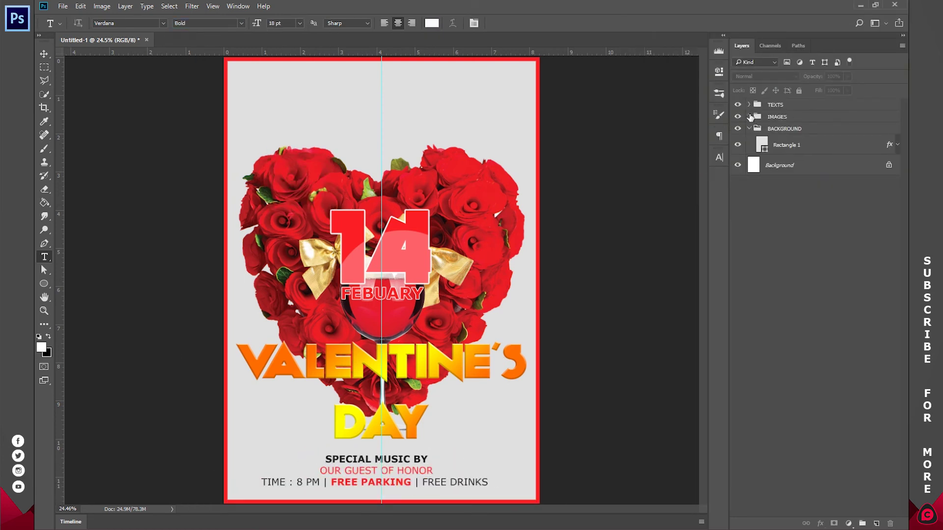
pyautogui.click(813, 145)
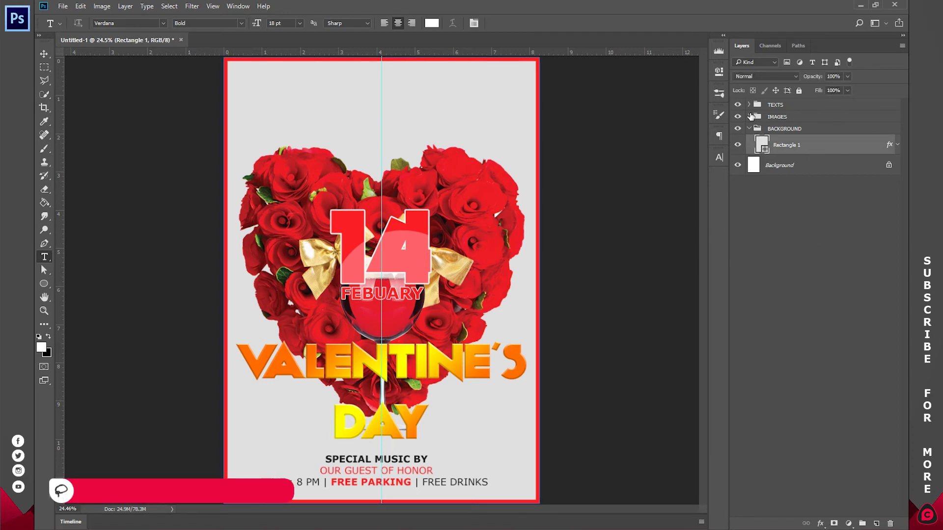
pyautogui.keyDown('ctrl'); pyautogui.click(462, 214); pyautogui.keyUp('ctrl')
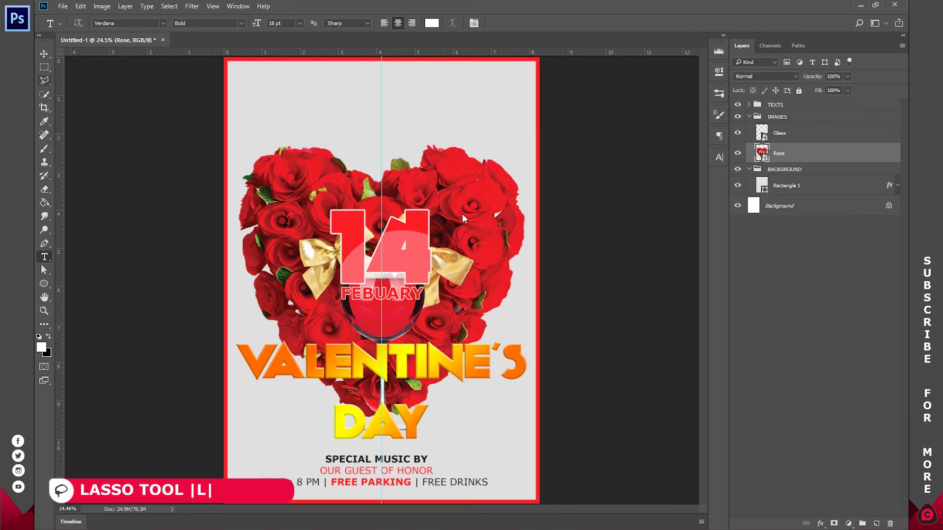
# Lasso a single rose from the heart, copy it to a new layer, and move it top-right.
pyautogui.rightClick(41, 78)
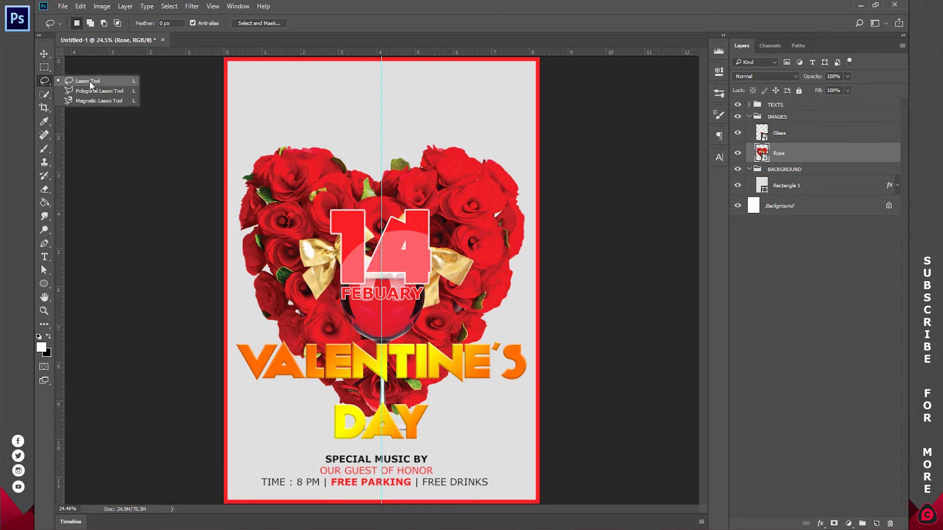
pyautogui.click(89, 81)
pyautogui.moveTo(465, 193)
pyautogui.mouseDown()
pyautogui.moveTo(472, 223)
pyautogui.moveTo(488, 201)
pyautogui.moveTo(478, 207)
pyautogui.mouseUp()
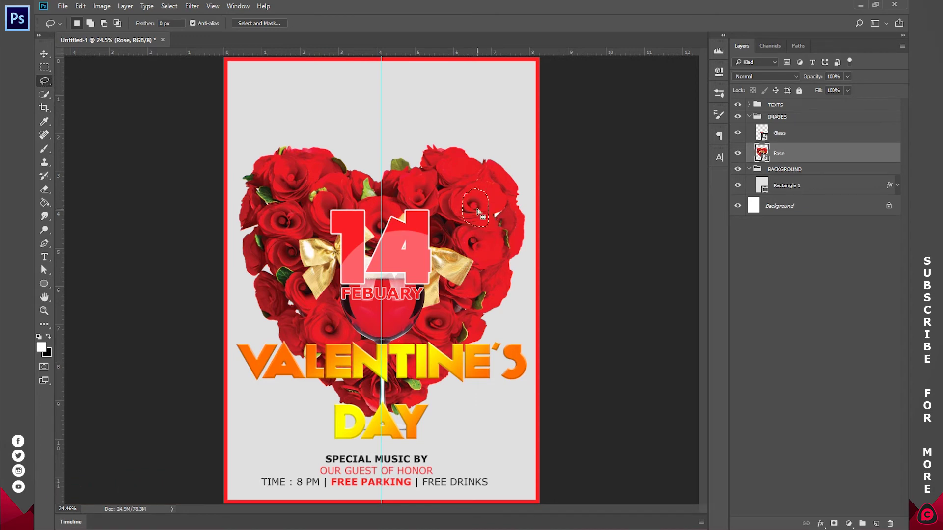
pyautogui.rightClick(478, 209)
pyautogui.click(529, 294)
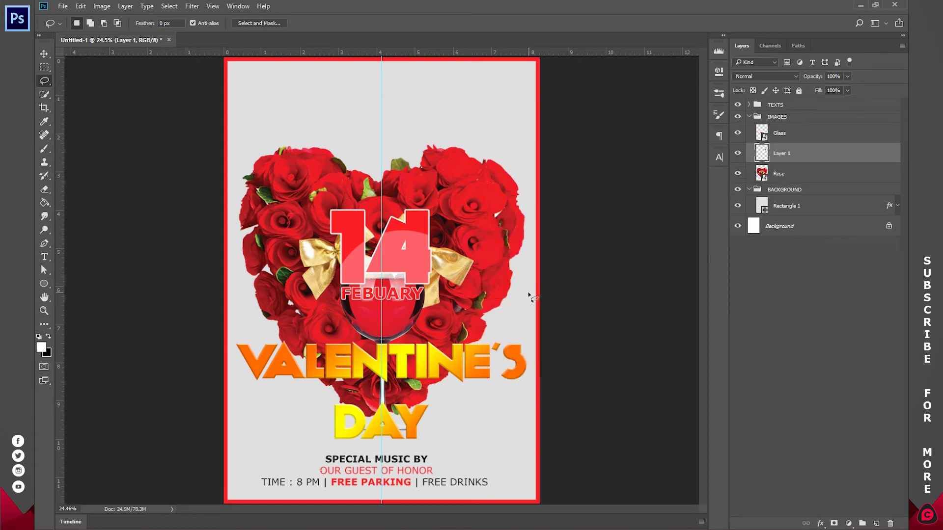
pyautogui.press('v')
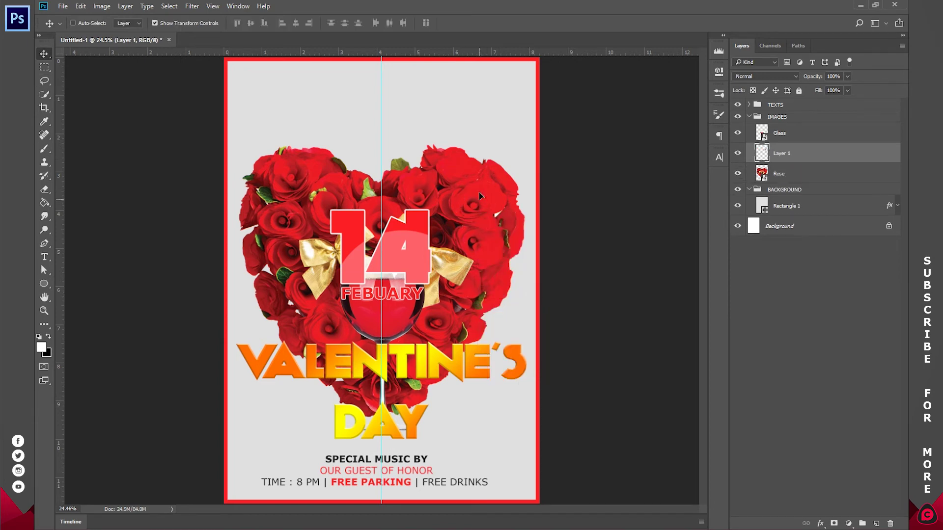
pyautogui.moveTo(479, 195); pyautogui.dragTo(508, 91)
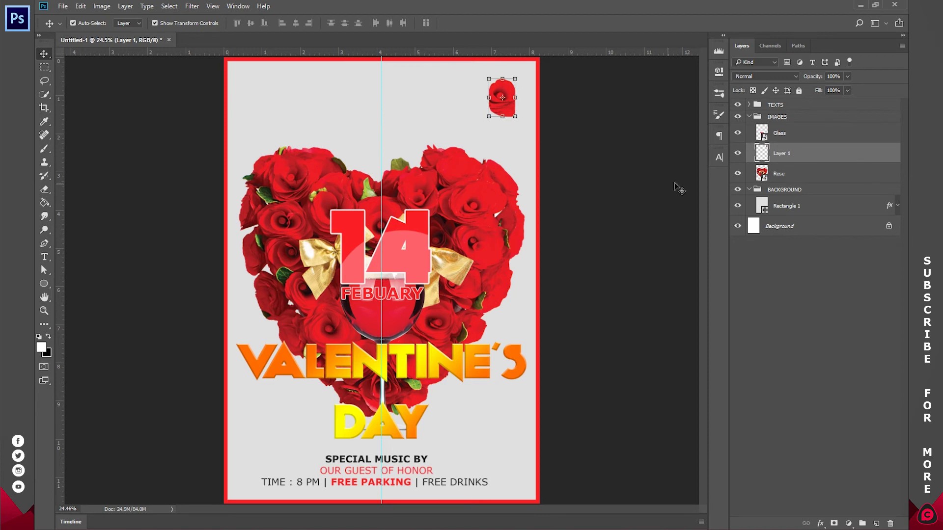
# Rename the copied layer 'particles' and drag it into the BACKGROUND group.
pyautogui.doubleClick(784, 153)
pyautogui.write('particles')
pyautogui.press('Return')
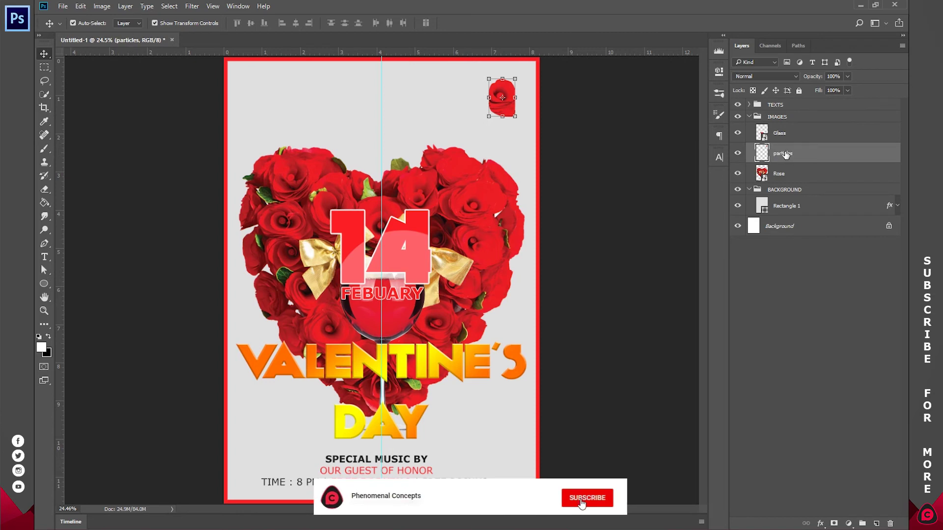
pyautogui.moveTo(785, 155); pyautogui.dragTo(790, 198)
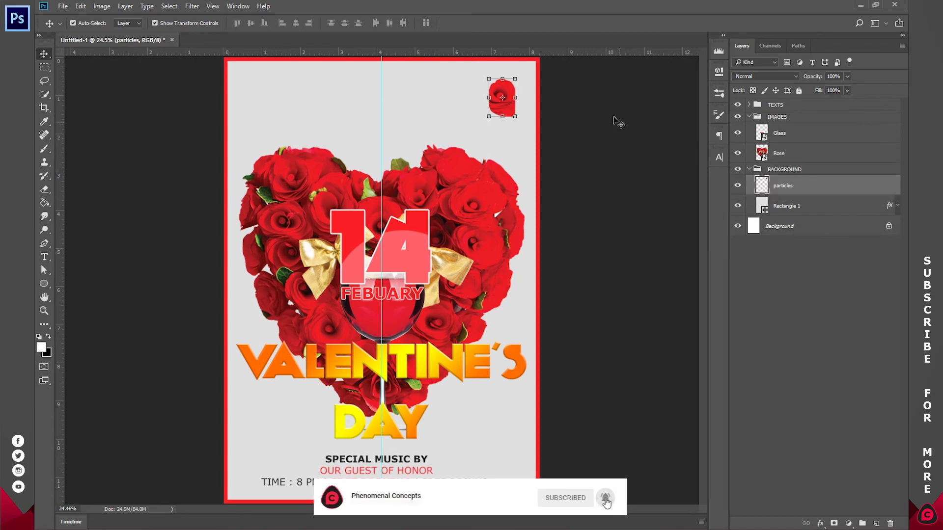
# Duplicate the rose petal to the bottom-left corner and enlarge that copy.
pyautogui.press('ctrl')
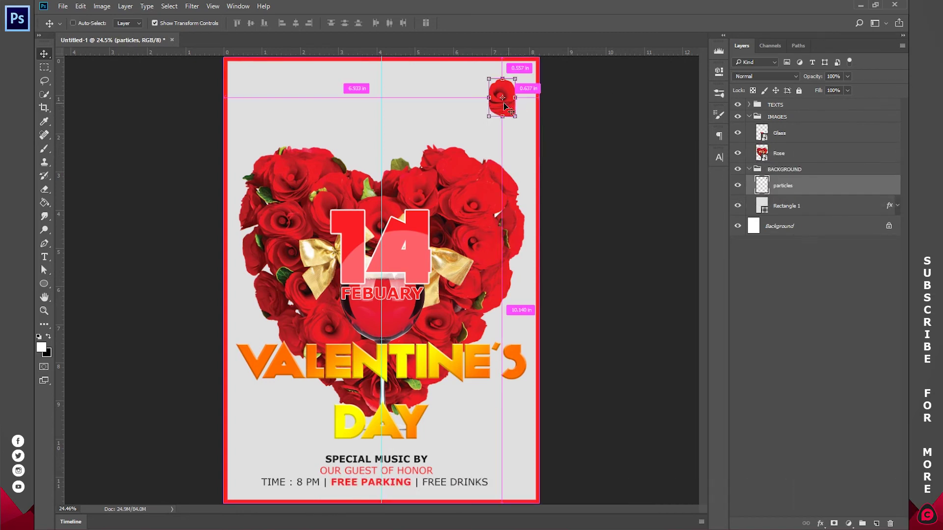
pyautogui.moveTo(508, 108); pyautogui.dragTo(237, 493)
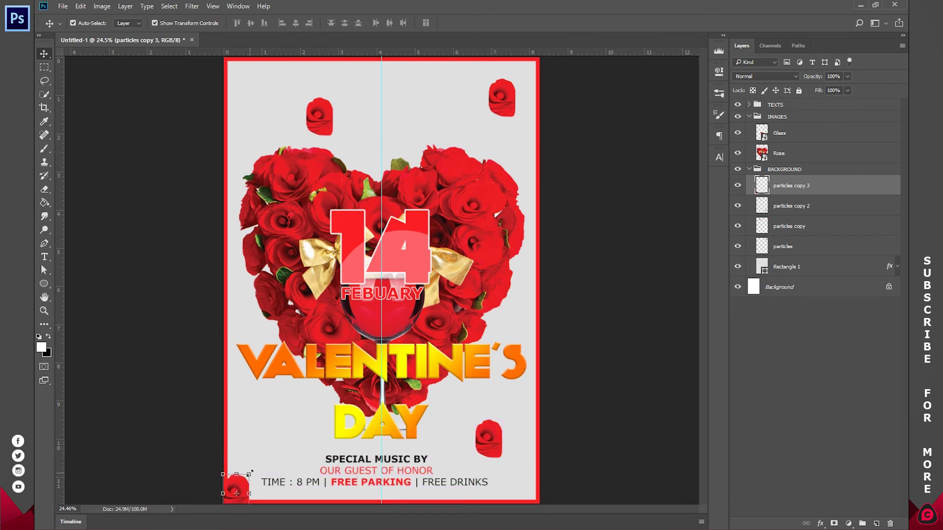
pyautogui.moveTo(250, 474); pyautogui.dragTo(284, 477)
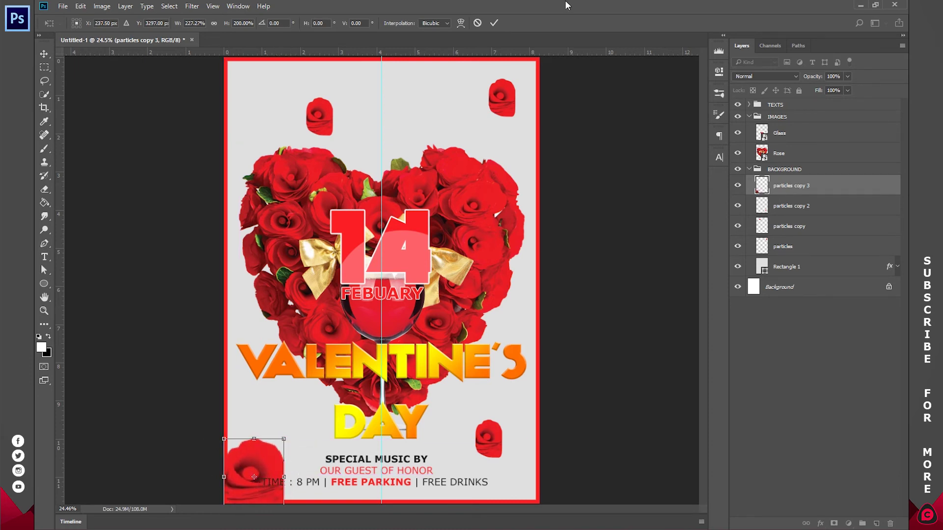
pyautogui.click(493, 24)
# Enlarge the top-right petal in the corner, then reposition and widen the other petal copies.
pyautogui.moveTo(503, 98)
pyautogui.mouseDown()
pyautogui.moveTo(533, 69)
pyautogui.moveTo(488, 114)
pyautogui.moveTo(515, 95)
pyautogui.mouseUp()
pyautogui.hotkey('ctrl', 't')
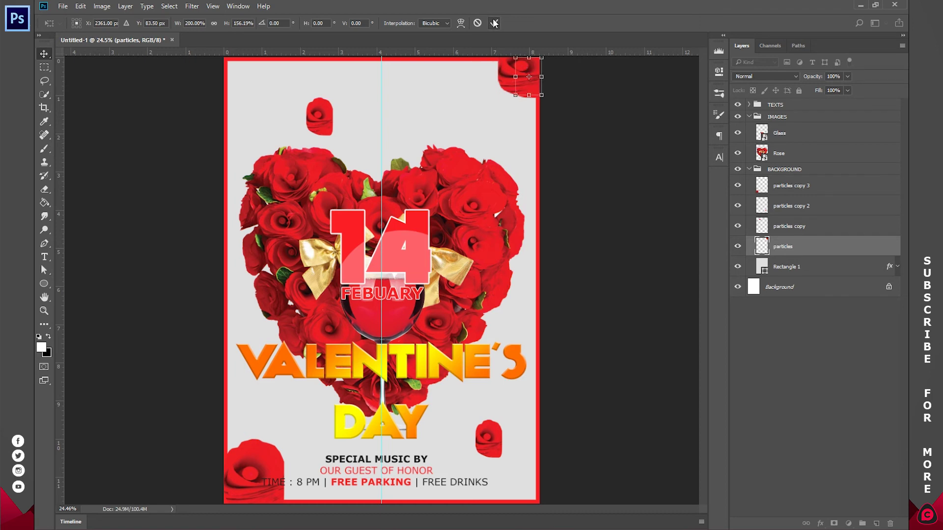
pyautogui.click(493, 24)
pyautogui.moveTo(330, 113); pyautogui.dragTo(372, 103)
pyautogui.moveTo(497, 432)
pyautogui.mouseDown()
pyautogui.moveTo(514, 464)
pyautogui.moveTo(496, 460)
pyautogui.moveTo(510, 438)
pyautogui.mouseUp()
pyautogui.click(496, 457)
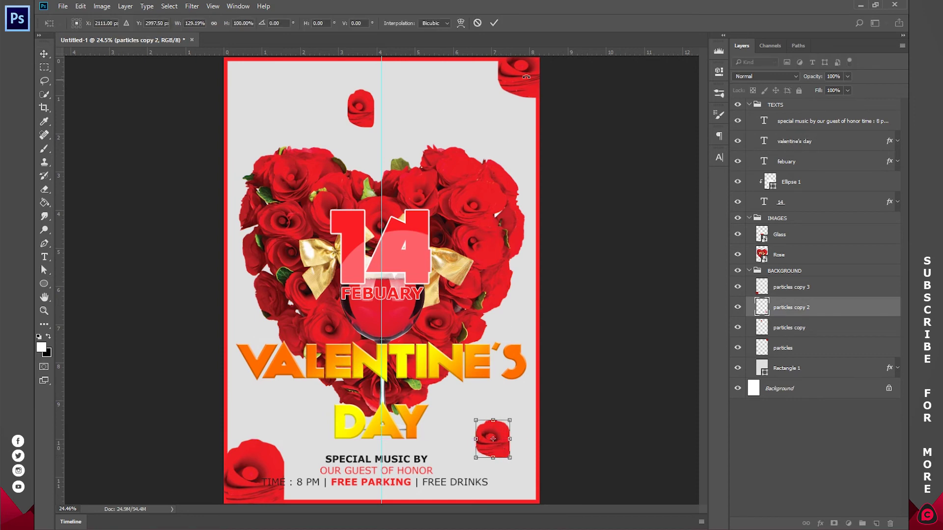
pyautogui.click(494, 24)
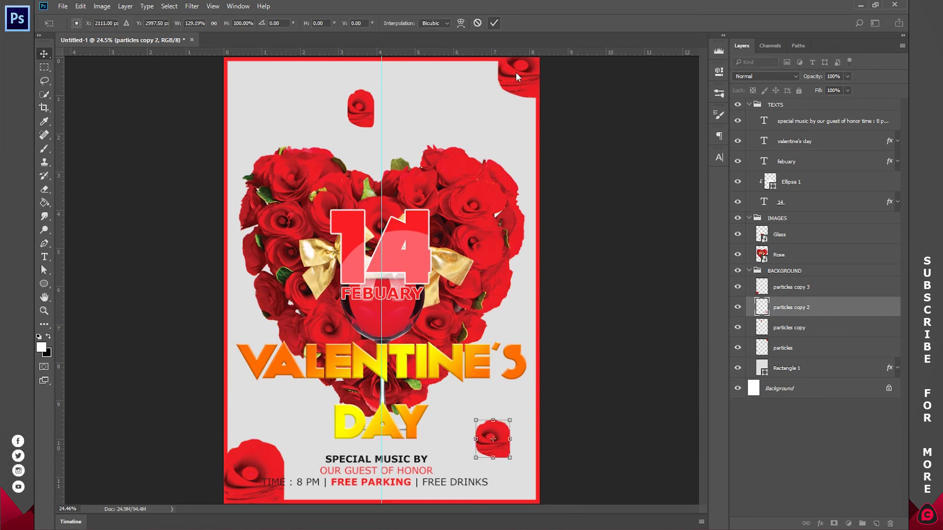
# Merge the four rose-petal layers into a single layer.
pyautogui.click(795, 287)
pyautogui.keyDown('shift'); pyautogui.click(795, 347); pyautogui.keyUp('shift')
pyautogui.rightClick(793, 347)
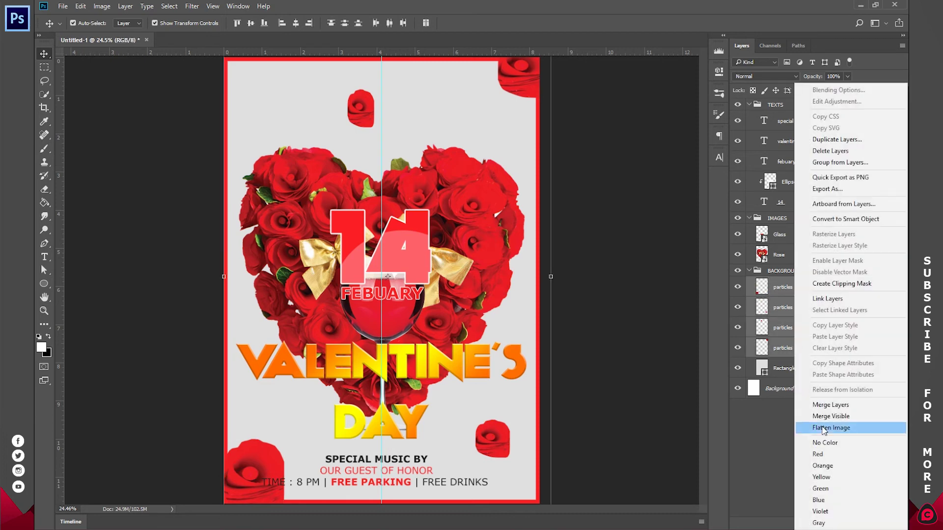
pyautogui.click(825, 407)
# Apply a 10-pixel Gaussian Blur to the merged petals.
pyautogui.click(192, 6)
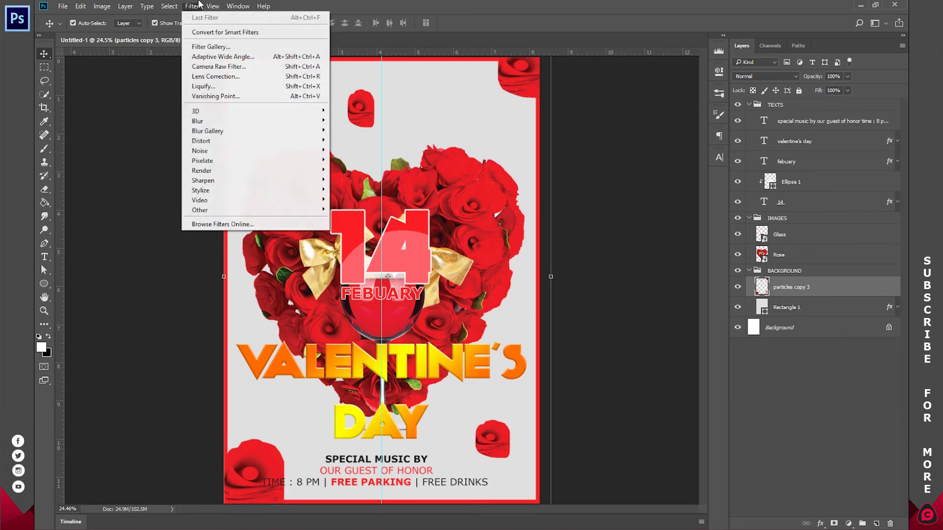
pyautogui.moveTo(207, 121)
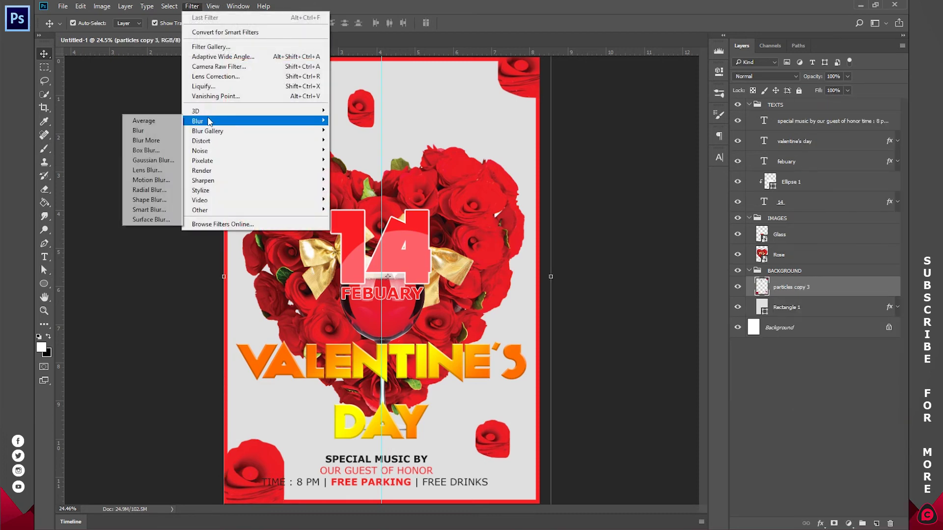
pyautogui.click(147, 160)
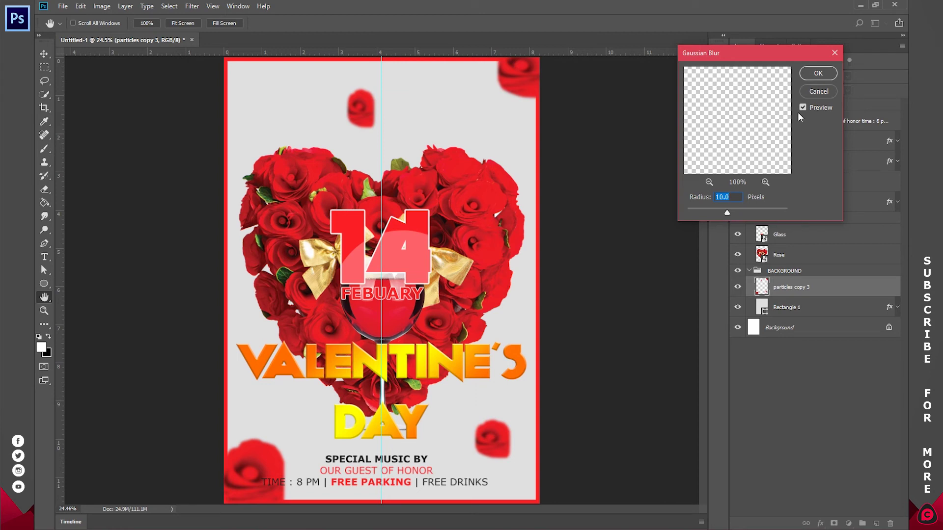
pyautogui.click(810, 71)
pyautogui.click(823, 381)
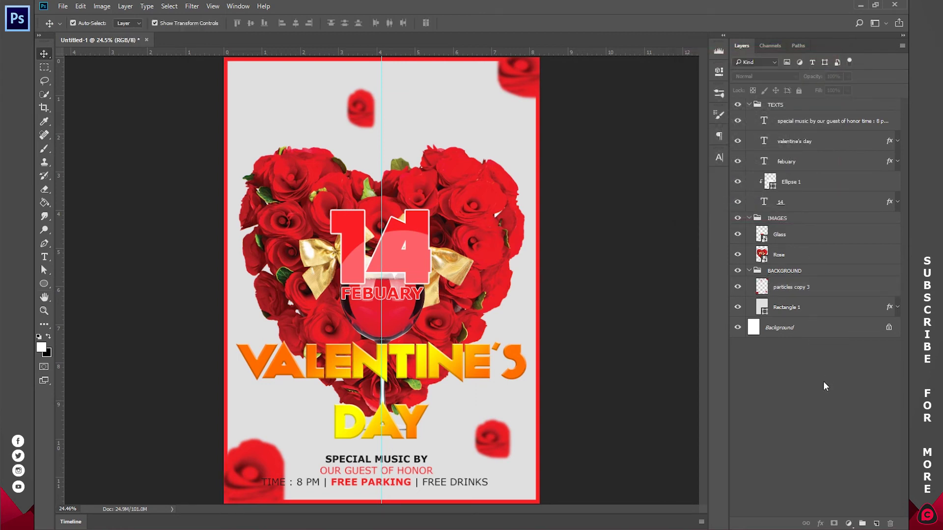
# Collapse the TEXTS, IMAGES and BACKGROUND groups and create a new group named EFFECTS.
pyautogui.click(754, 218)
pyautogui.click(749, 230)
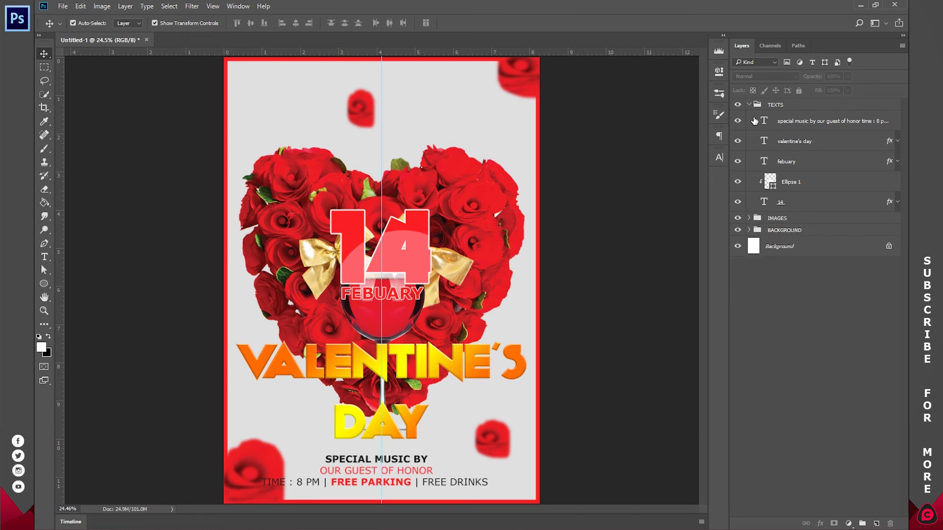
pyautogui.click(749, 104)
pyautogui.click(862, 524)
pyautogui.doubleClick(776, 105)
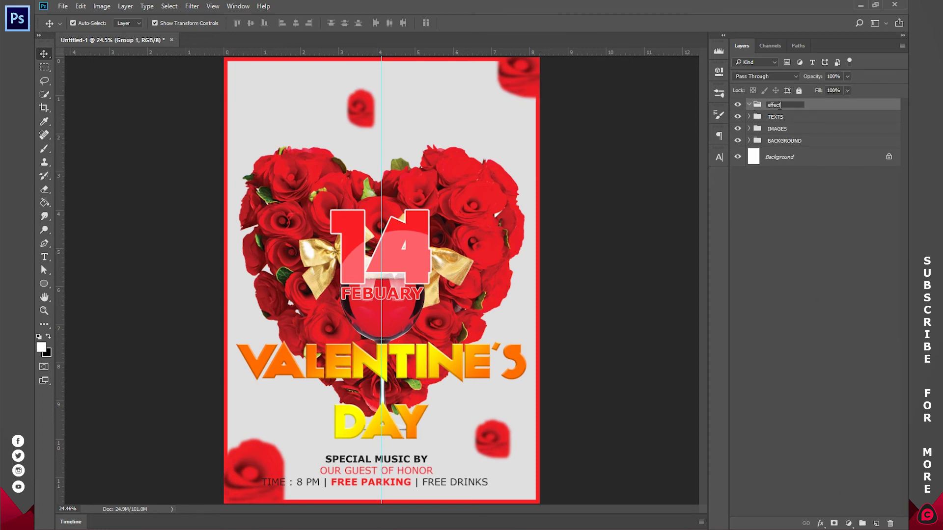
pyautogui.write('EFFECTS')
pyautogui.press('Return')
pyautogui.click(818, 222)
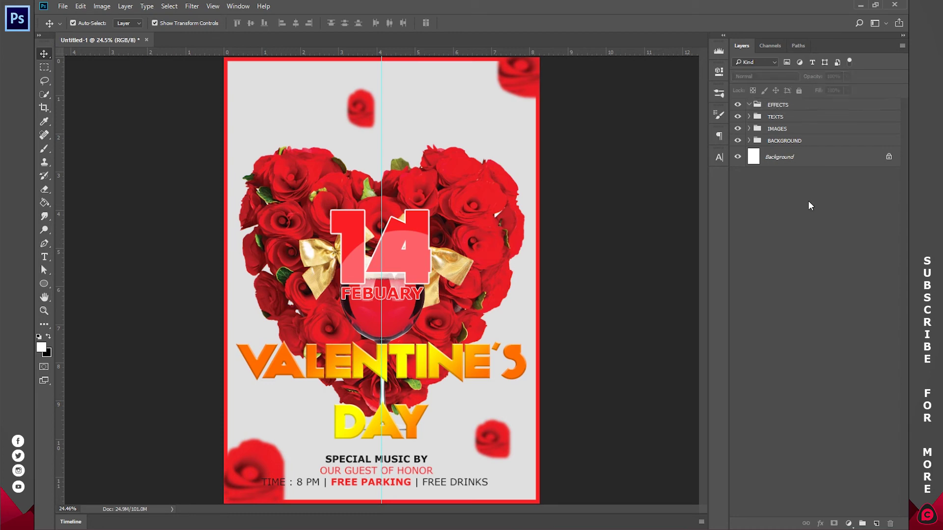
pyautogui.click(782, 104)
# Draw a thin white rectangle bar across the heart inside the EFFECTS group.
pyautogui.click(43, 280)
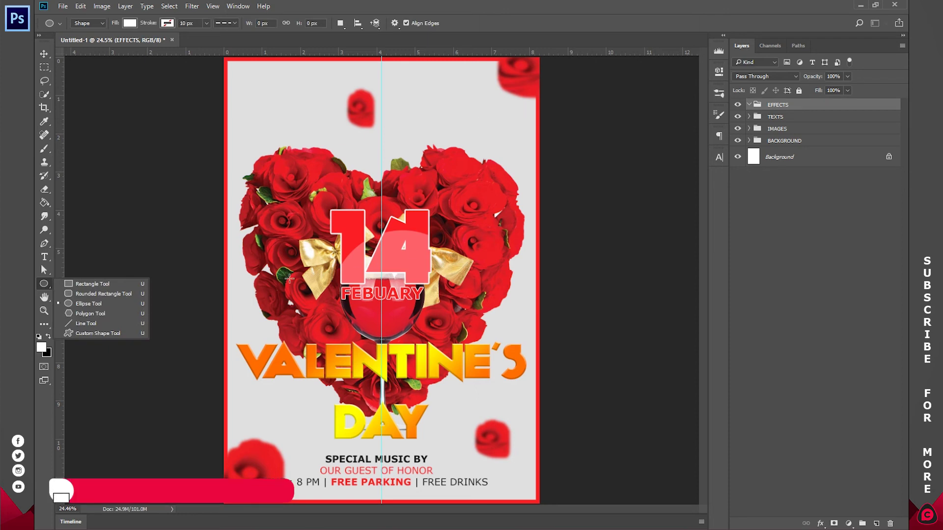
pyautogui.click(122, 285)
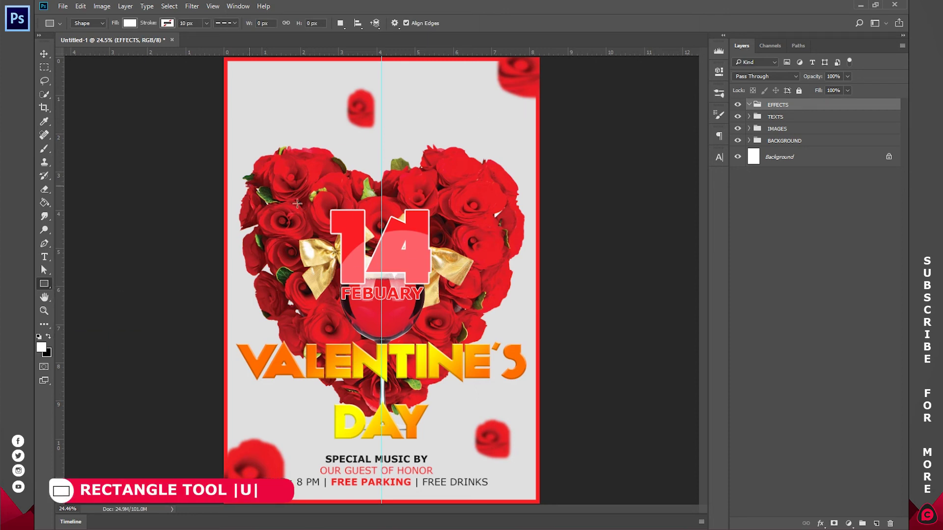
pyautogui.moveTo(248, 186)
pyautogui.mouseDown()
pyautogui.moveTo(531, 189)
pyautogui.moveTo(517, 190)
pyautogui.mouseUp()
pyautogui.press('v')
pyautogui.click(716, 74)
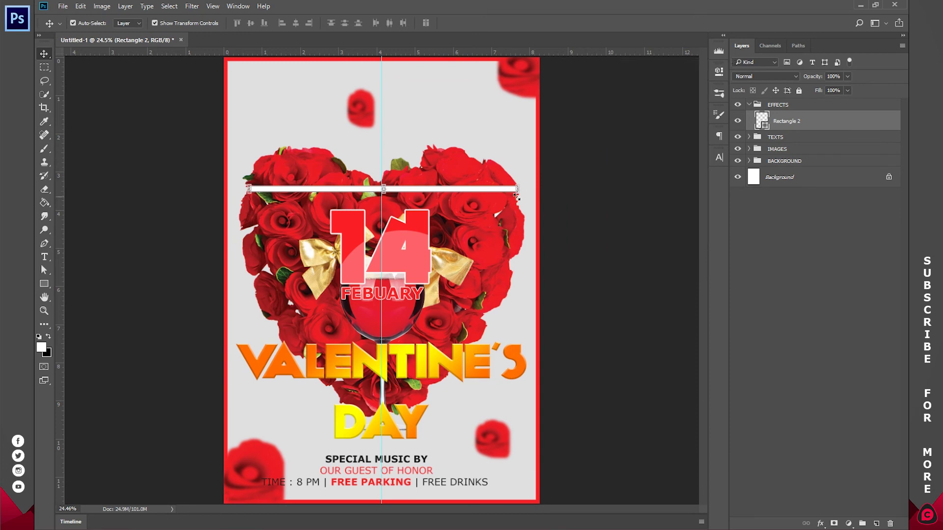
# Rotate the bar to -45° and move it down-left across the title.
pyautogui.moveTo(517, 196); pyautogui.dragTo(483, 59)
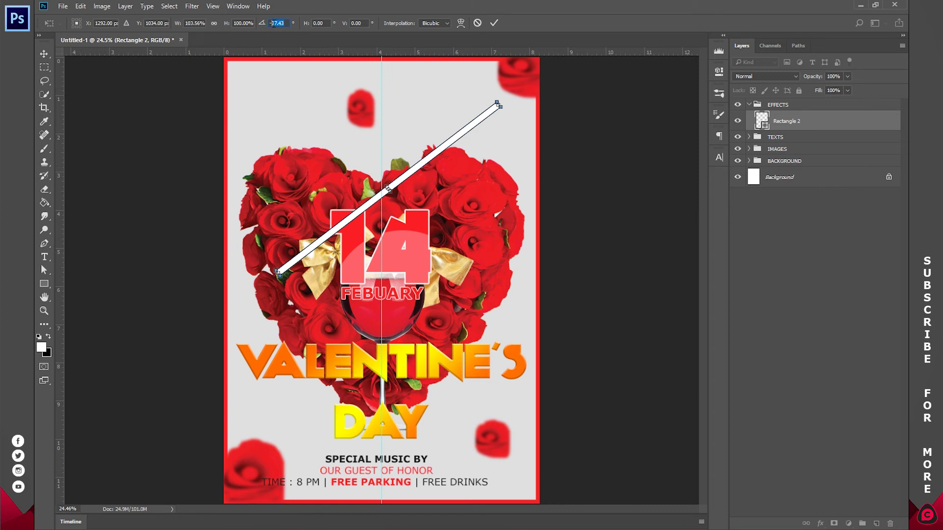
pyautogui.write('-45')
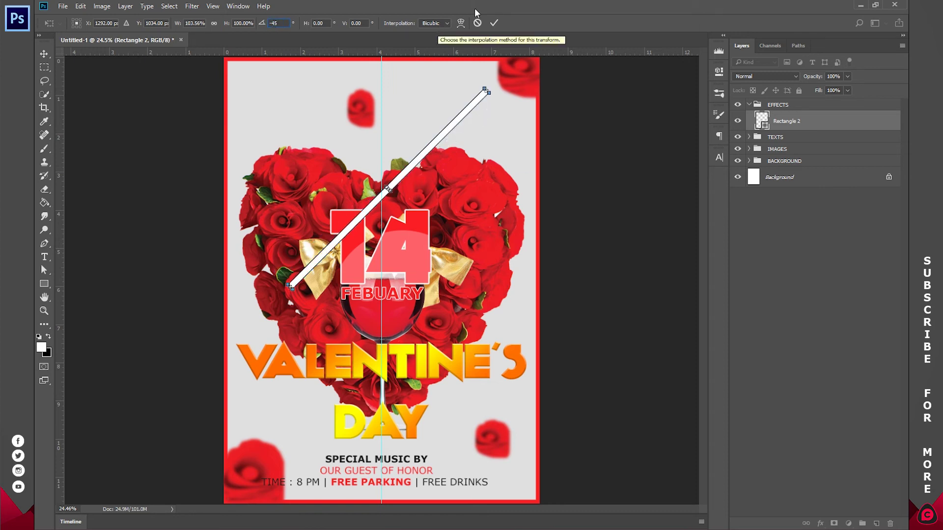
pyautogui.click(493, 23)
pyautogui.moveTo(411, 221); pyautogui.dragTo(425, 293)
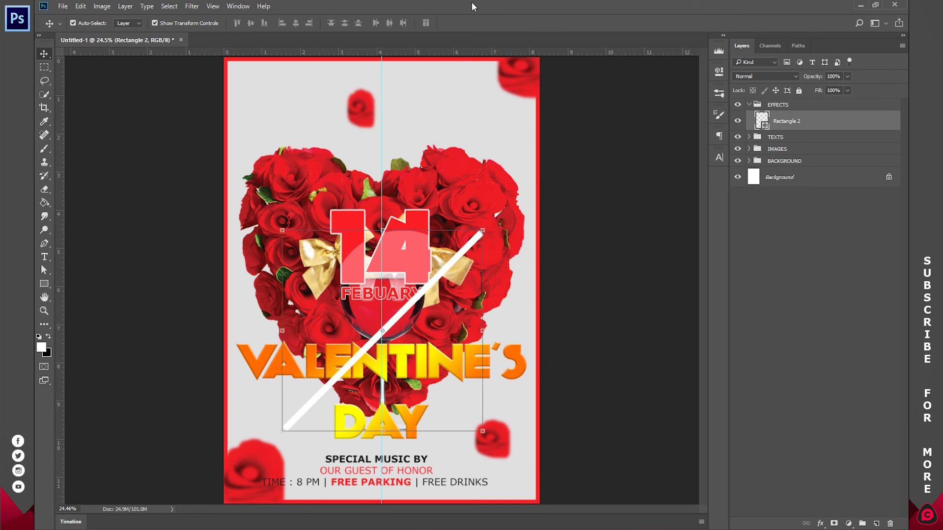
# Rasterize the Rectangle 2 bar and apply a 500-pixel Motion Blur.
pyautogui.rightClick(783, 124)
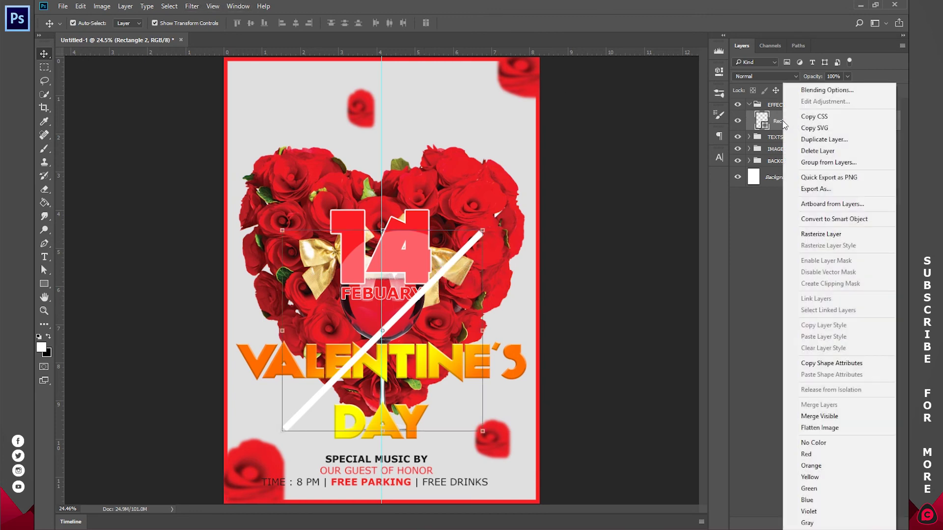
pyautogui.click(823, 233)
pyautogui.click(191, 6)
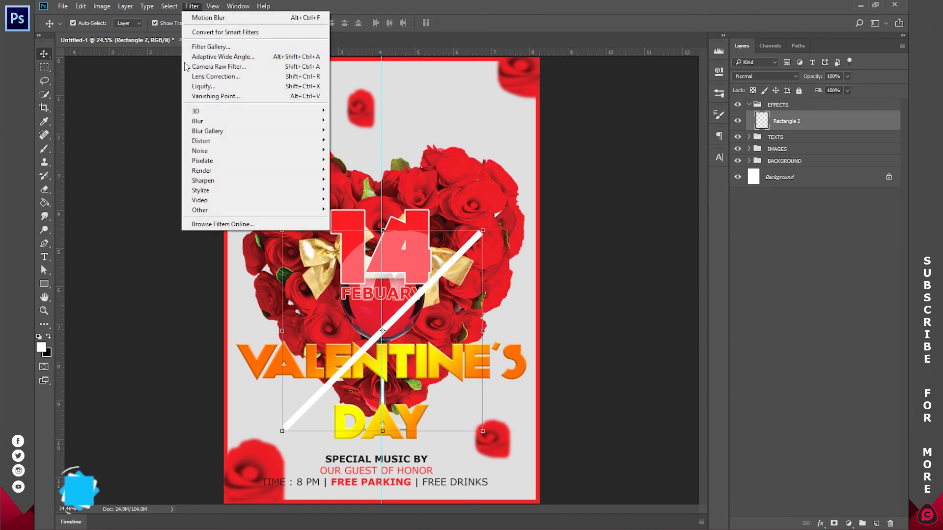
pyautogui.moveTo(189, 121)
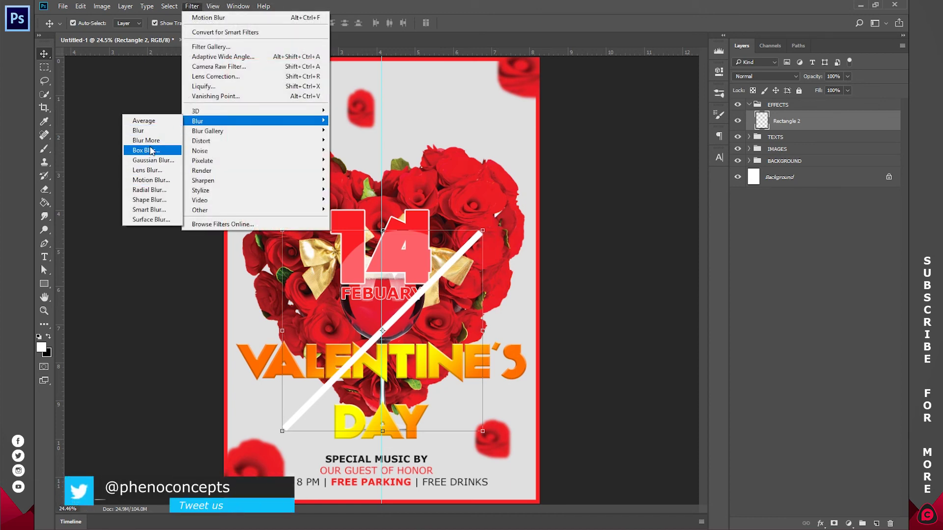
pyautogui.click(159, 180)
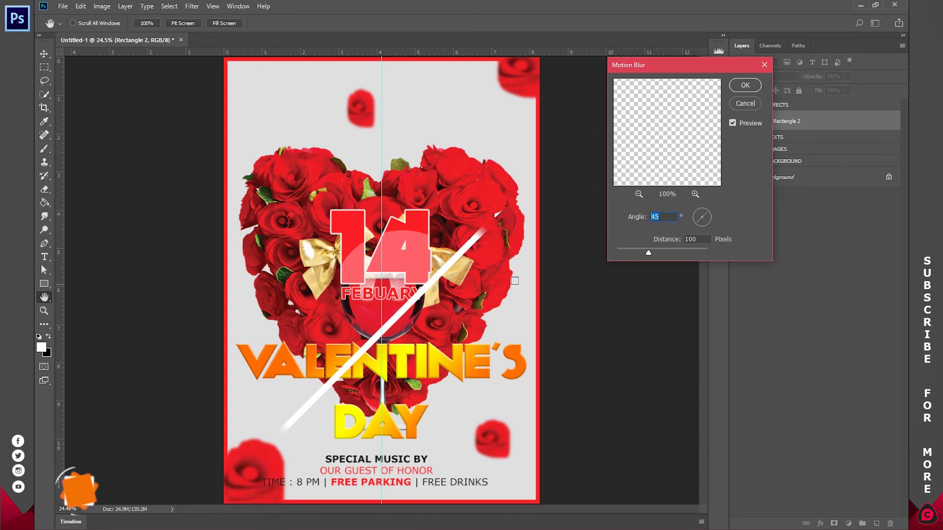
pyautogui.moveTo(648, 252); pyautogui.dragTo(685, 253)
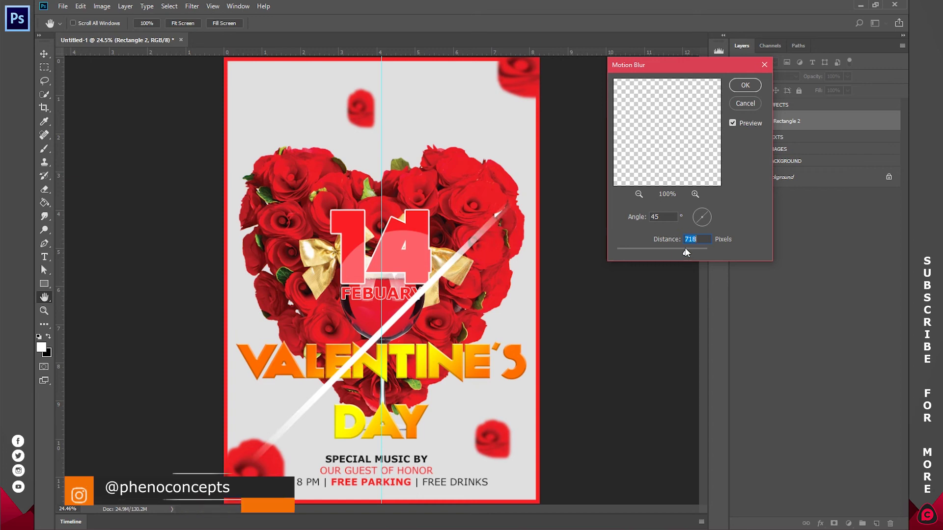
pyautogui.write('500')
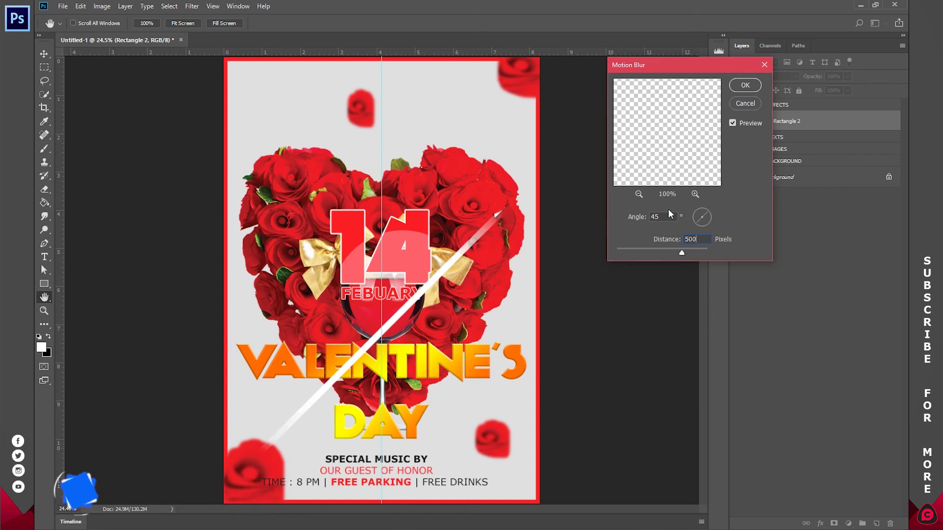
pyautogui.click(742, 86)
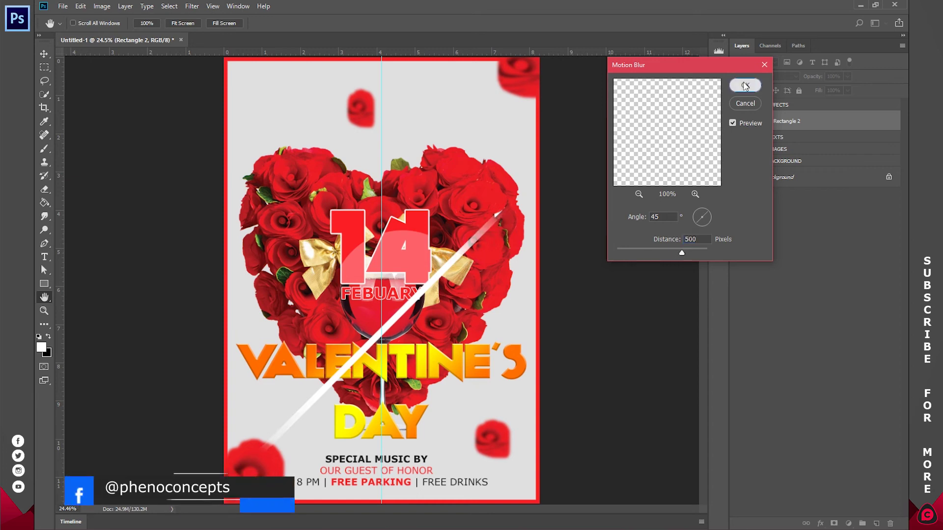
# Add a 10 px Gaussian Blur to the light streak so it glows.
pyautogui.click(192, 6)
pyautogui.moveTo(199, 121)
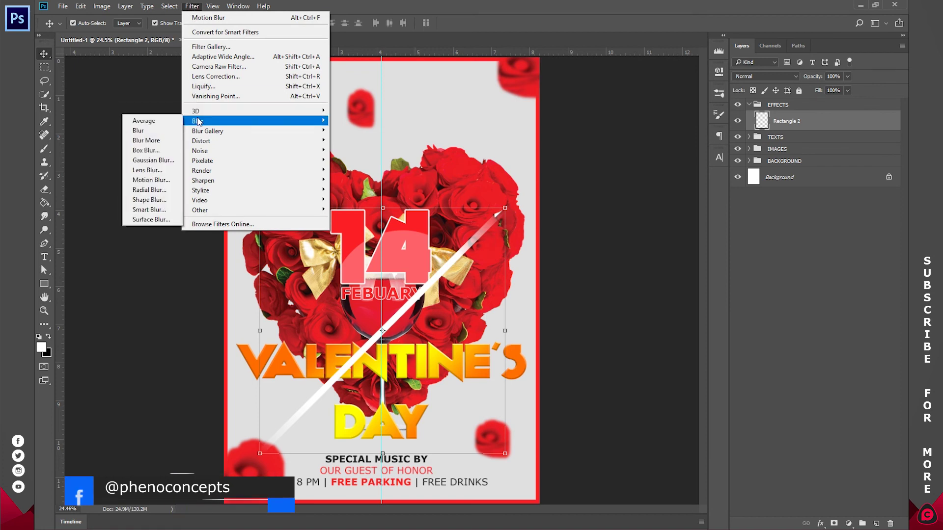
pyautogui.click(151, 161)
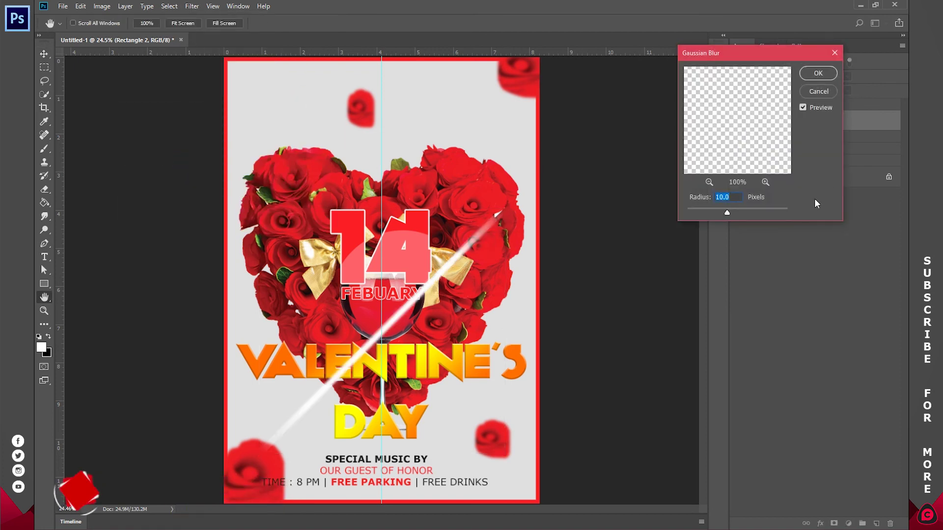
pyautogui.click(821, 73)
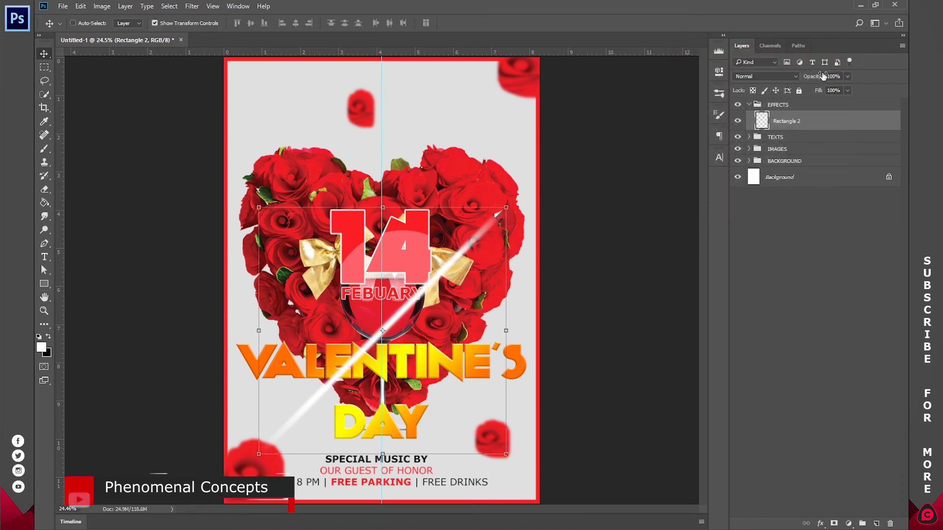
pyautogui.press('ctrl')
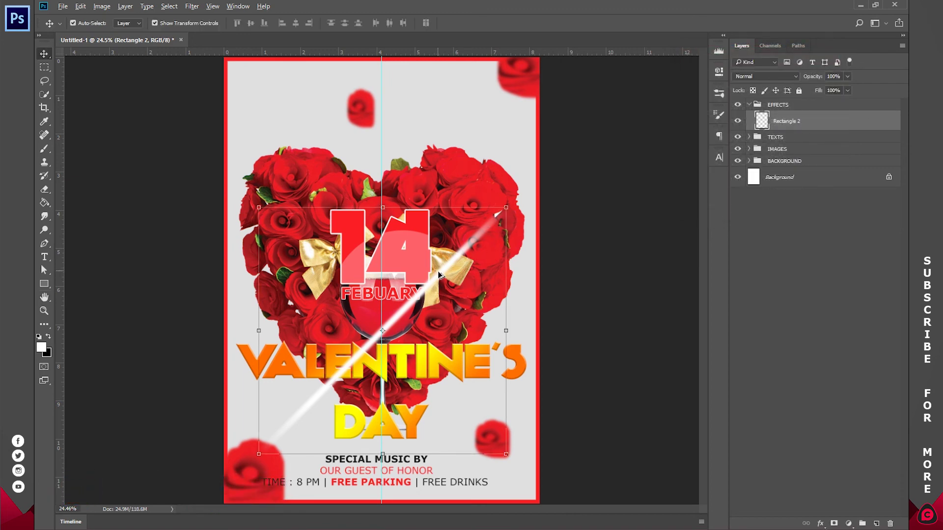
# Duplicate the light streak and set all three streak layers to 80% opacity.
pyautogui.moveTo(441, 276); pyautogui.dragTo(486, 308)
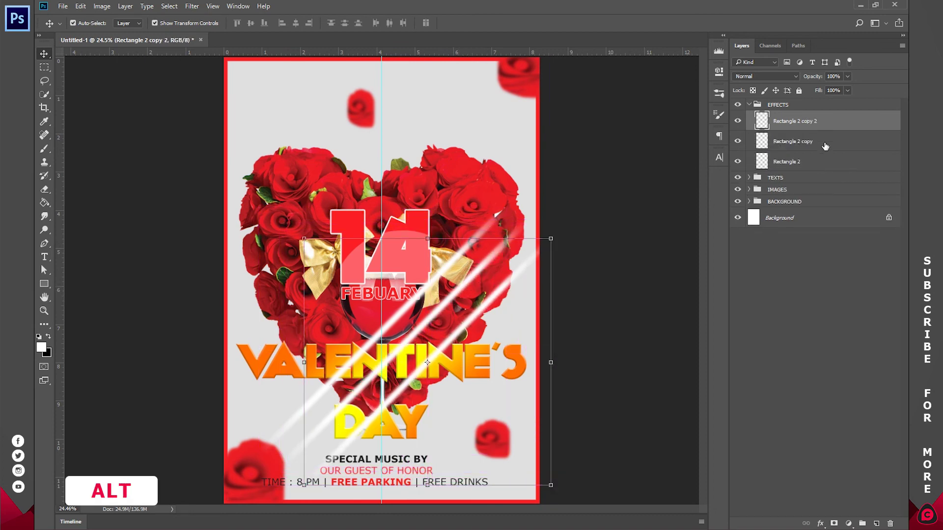
pyautogui.keyDown('shift'); pyautogui.click(817, 164); pyautogui.keyUp('shift')
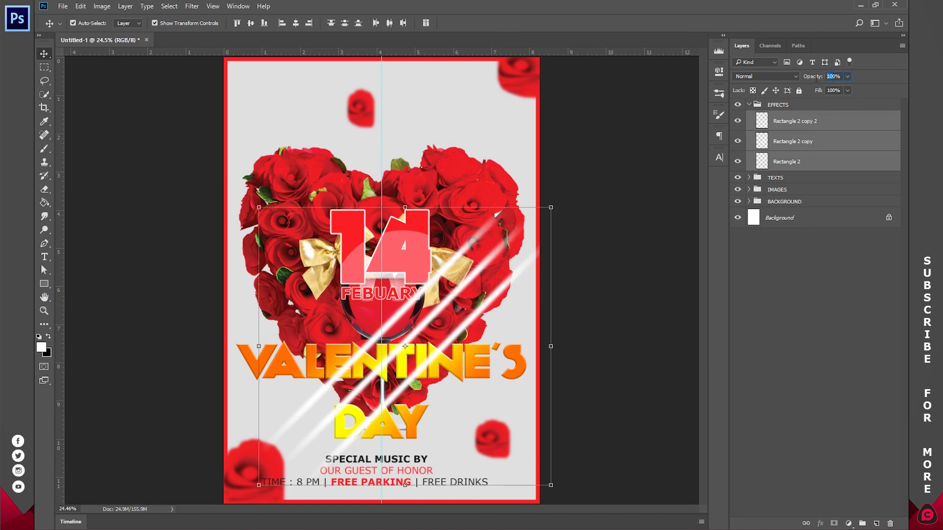
pyautogui.write('50')
pyautogui.press('Return')
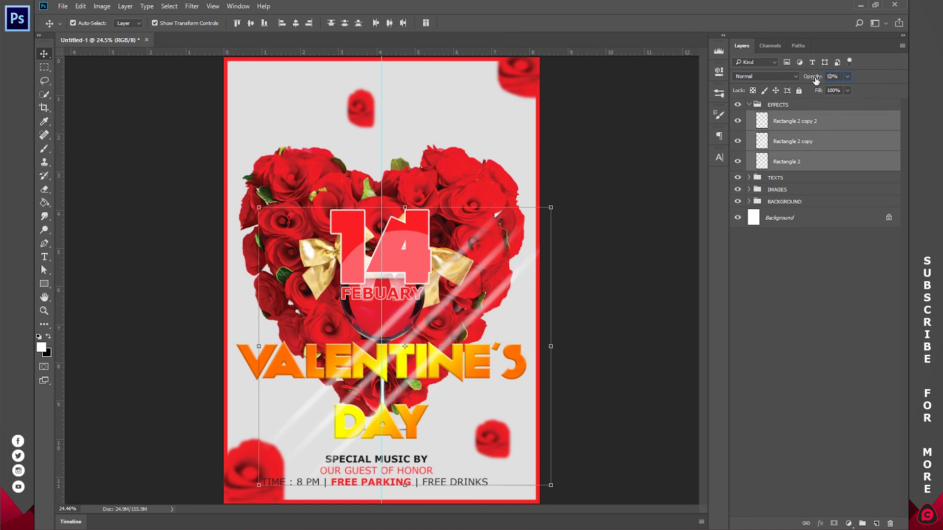
pyautogui.moveTo(815, 81); pyautogui.dragTo(816, 80)
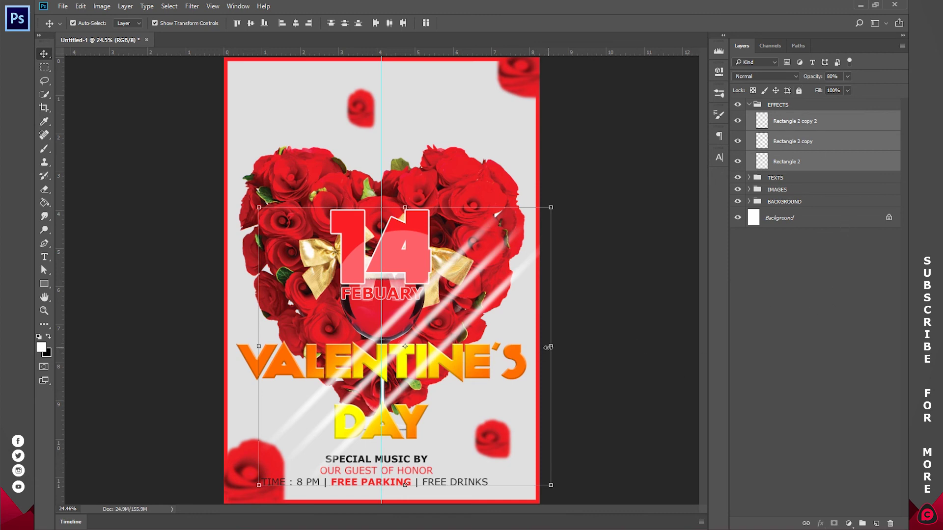
# Narrow the streaks slightly and shift them right and down.
pyautogui.moveTo(549, 347); pyautogui.dragTo(536, 348)
pyautogui.moveTo(442, 353); pyautogui.dragTo(455, 356)
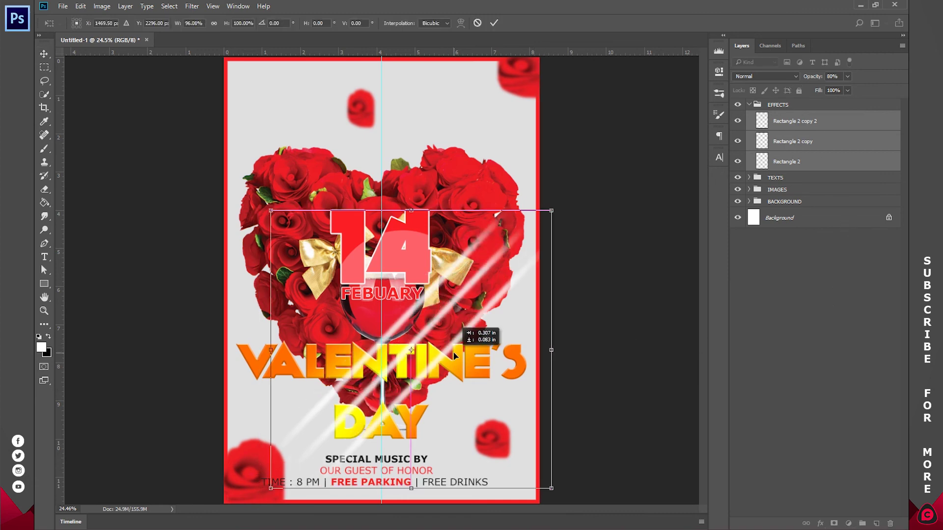
pyautogui.click(494, 23)
# Move the 14, Ellipse 1 and febuary layers together to the top of the poster.
pyautogui.click(749, 104)
pyautogui.click(749, 116)
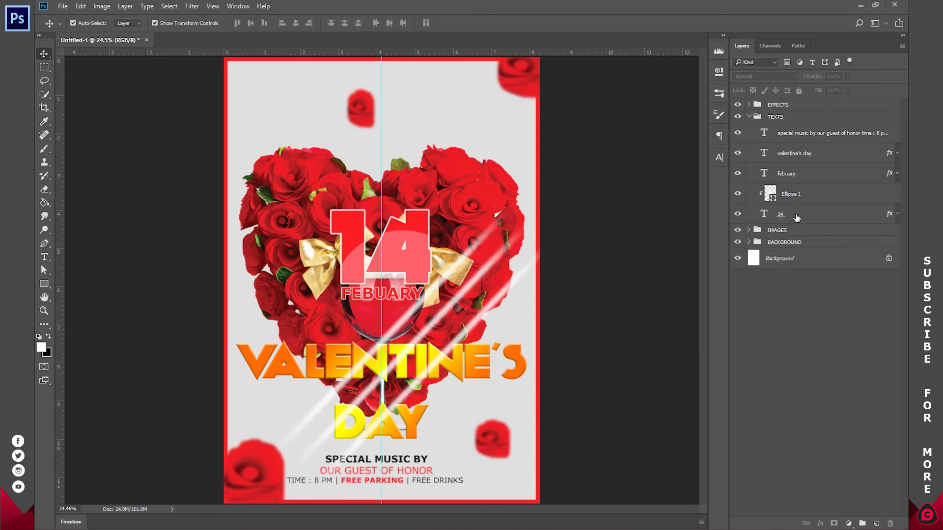
pyautogui.click(797, 217)
pyautogui.keyDown('ctrl'); pyautogui.click(797, 178); pyautogui.keyUp('ctrl')
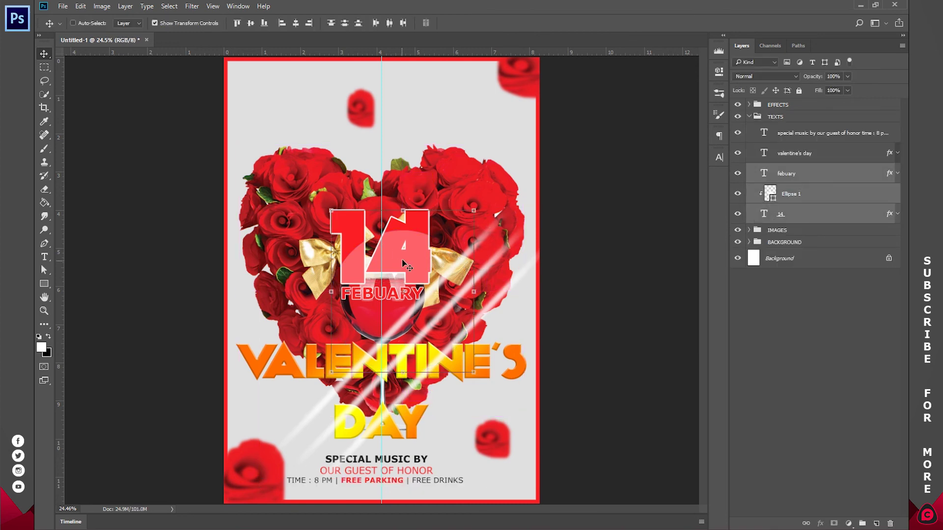
pyautogui.moveTo(403, 264); pyautogui.dragTo(381, 125)
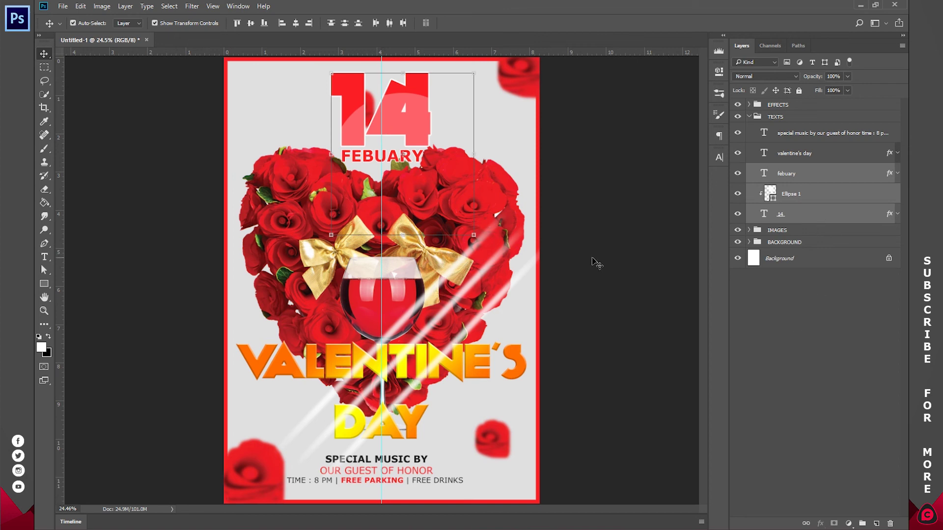
pyautogui.click(758, 116)
pyautogui.click(748, 116)
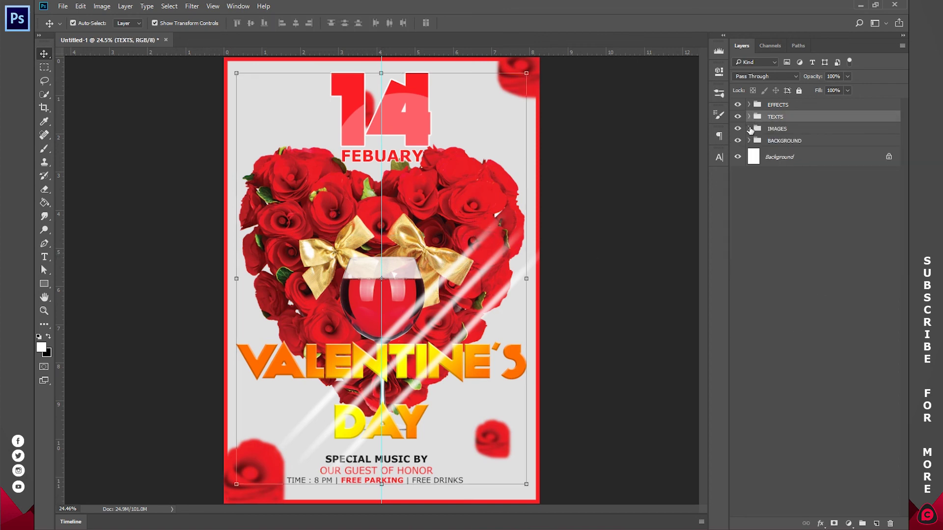
pyautogui.click(749, 129)
# Copy the wine glass, scale it to about 68%, and place it beside the centre glass.
pyautogui.click(788, 154)
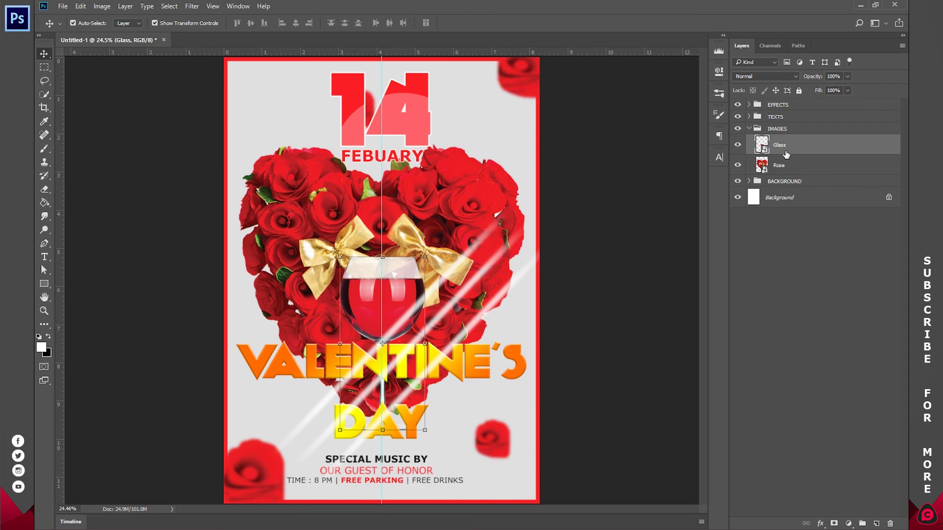
pyautogui.moveTo(399, 308); pyautogui.dragTo(518, 308)
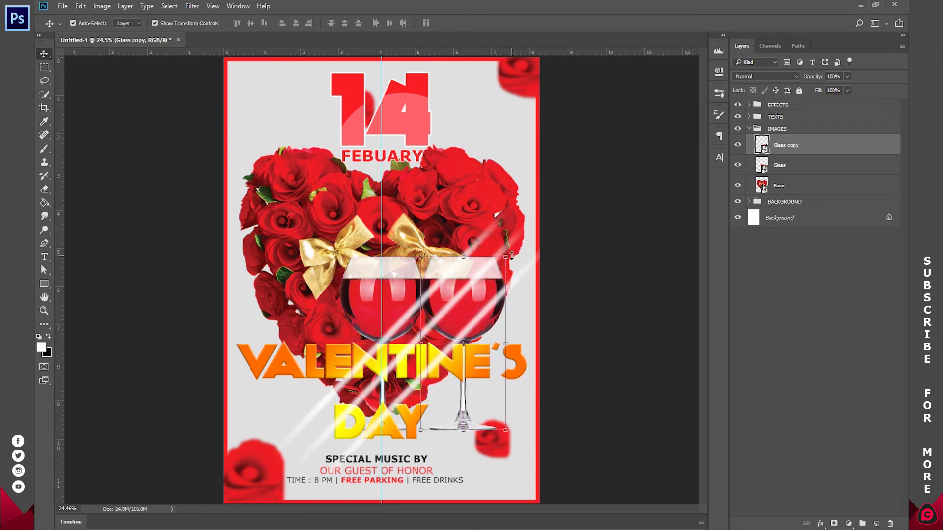
pyautogui.hotkey('ctrl', 't')
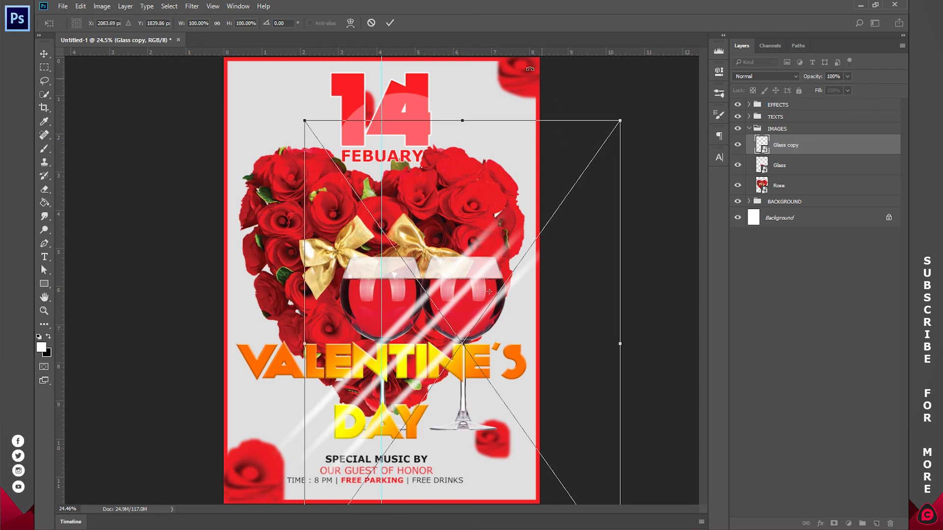
pyautogui.click(390, 23)
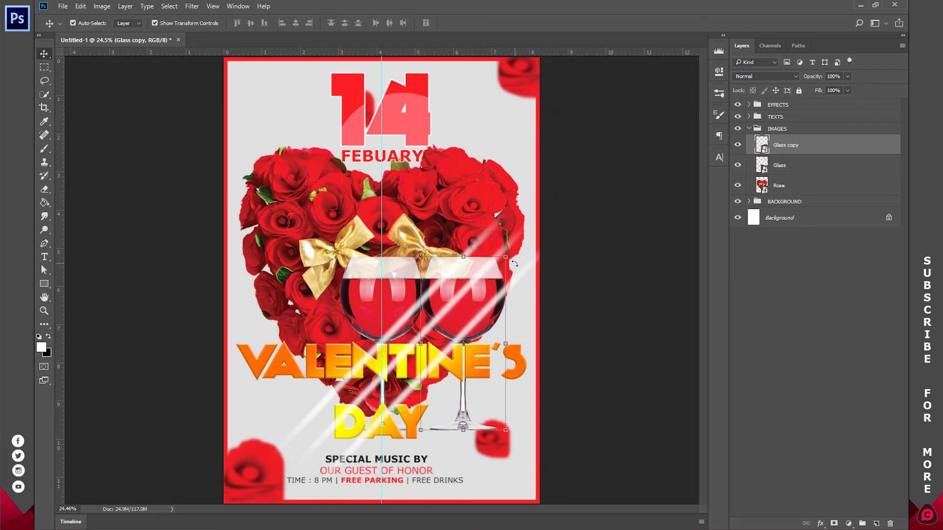
pyautogui.moveTo(506, 258); pyautogui.dragTo(550, 190)
pyautogui.moveTo(473, 311); pyautogui.dragTo(456, 343)
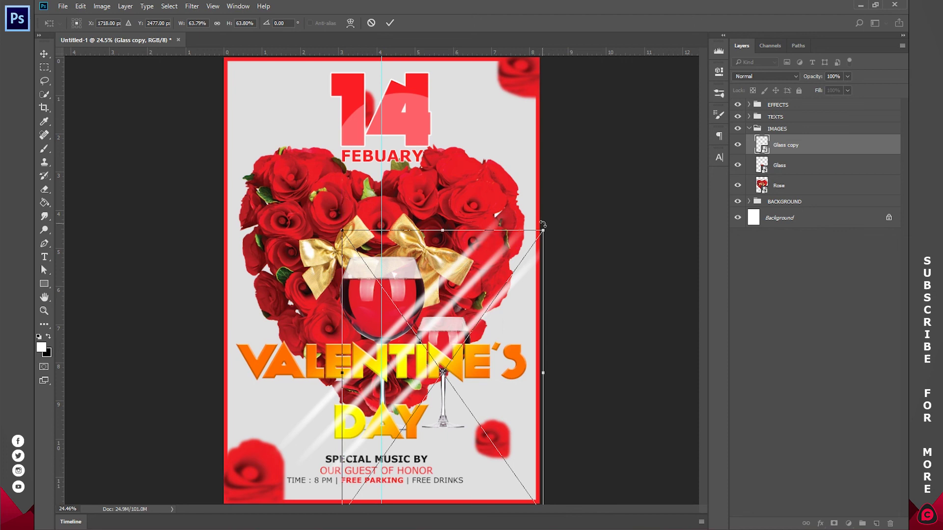
pyautogui.moveTo(543, 230); pyautogui.dragTo(561, 208)
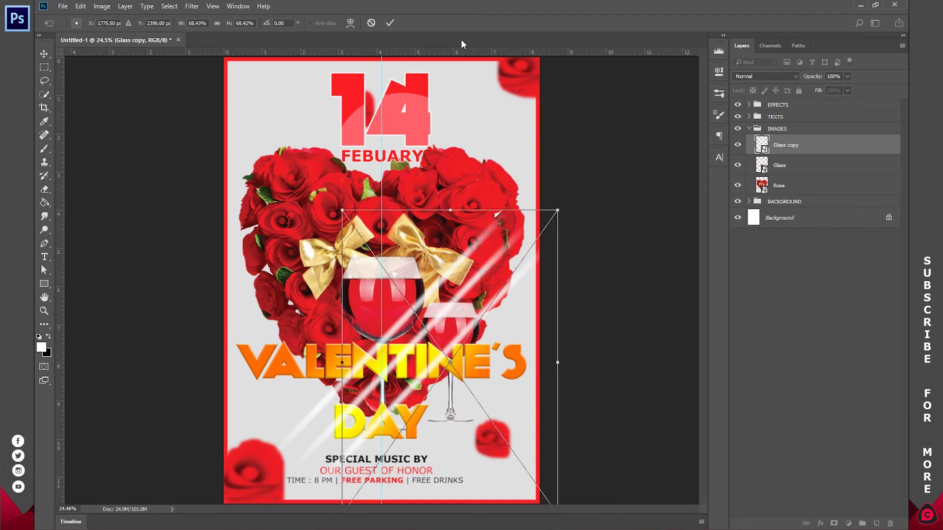
pyautogui.click(390, 23)
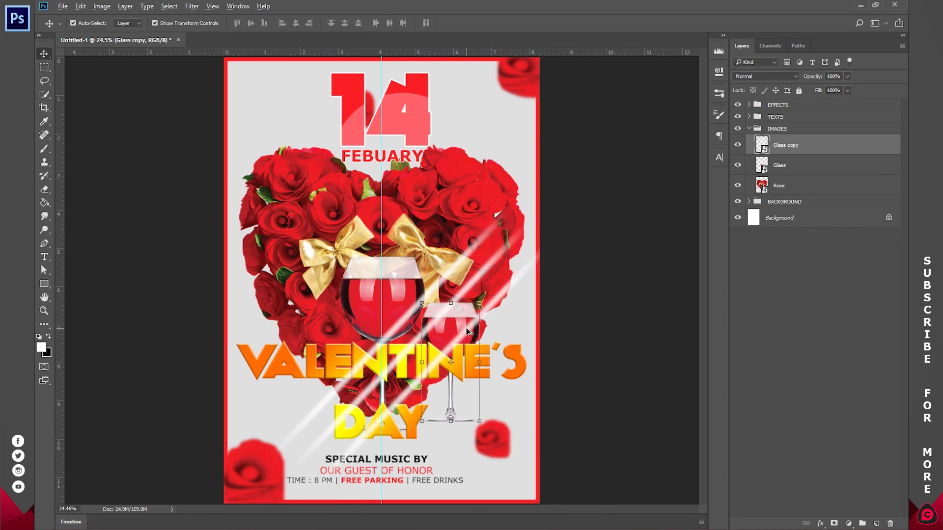
pyautogui.moveTo(468, 332); pyautogui.dragTo(390, 317)
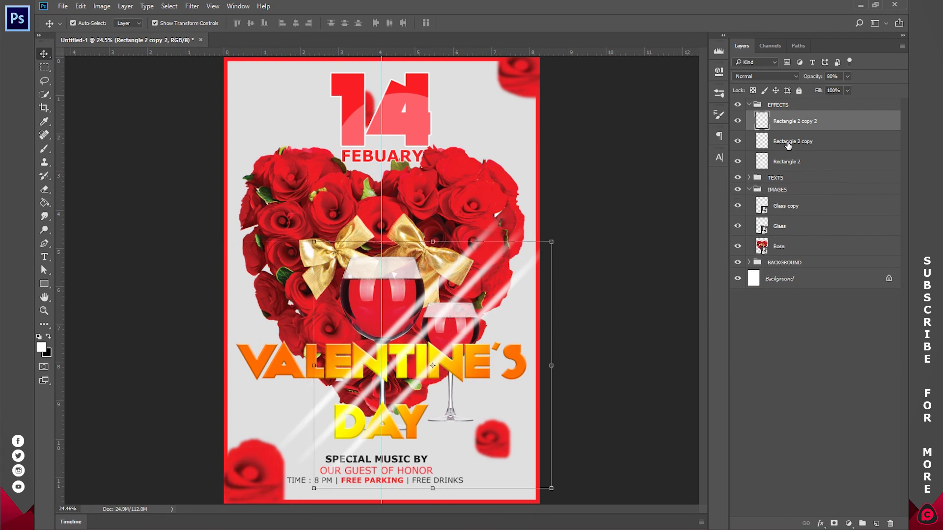
# Duplicate the small glass to the left side and stack both copies below Glass.
pyautogui.click(791, 209)
pyautogui.hotkey('ctrl', 'j')
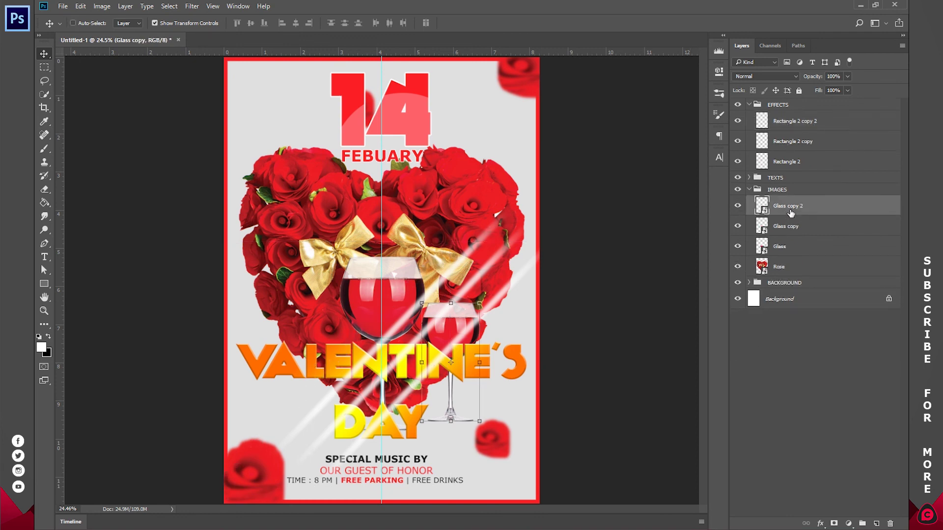
pyautogui.moveTo(462, 325); pyautogui.dragTo(318, 333)
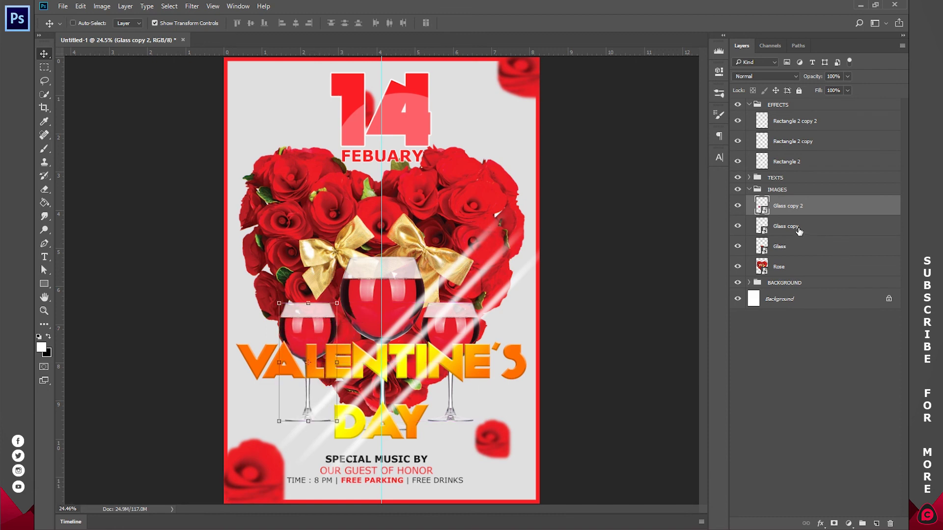
pyautogui.keyDown('ctrl'); pyautogui.click(799, 231); pyautogui.keyUp('ctrl')
pyautogui.moveTo(815, 211); pyautogui.dragTo(809, 257)
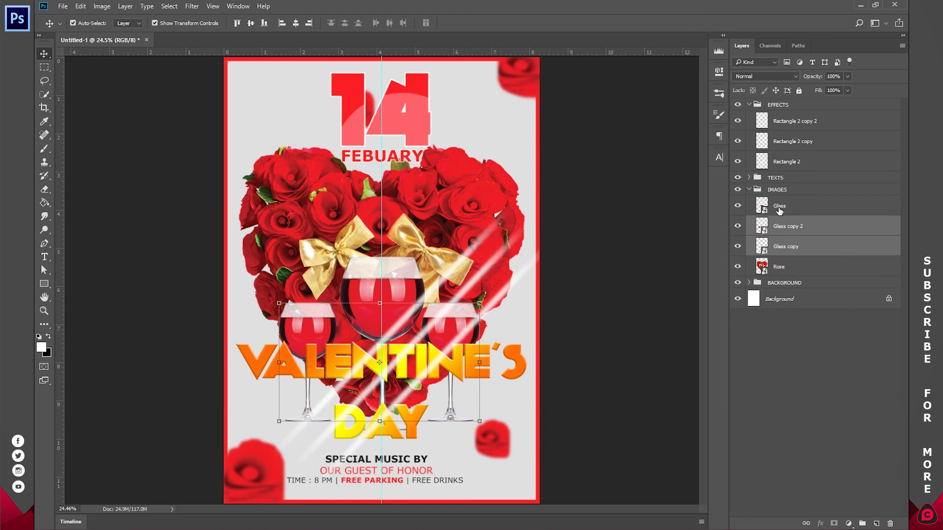
# Rename the centre glass layer to 'MAIN GLASS'.
pyautogui.doubleClick(780, 206)
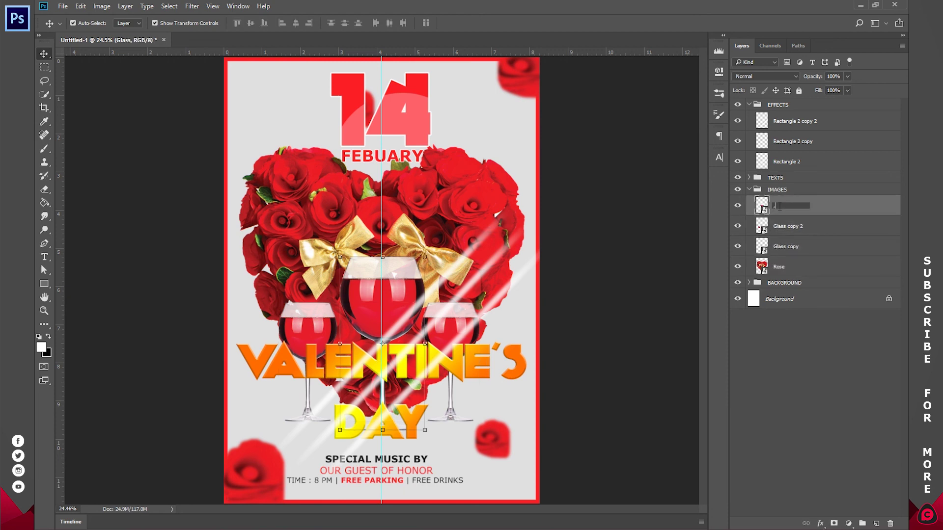
pyautogui.write('MAIN GLASS')
pyautogui.press('Return')
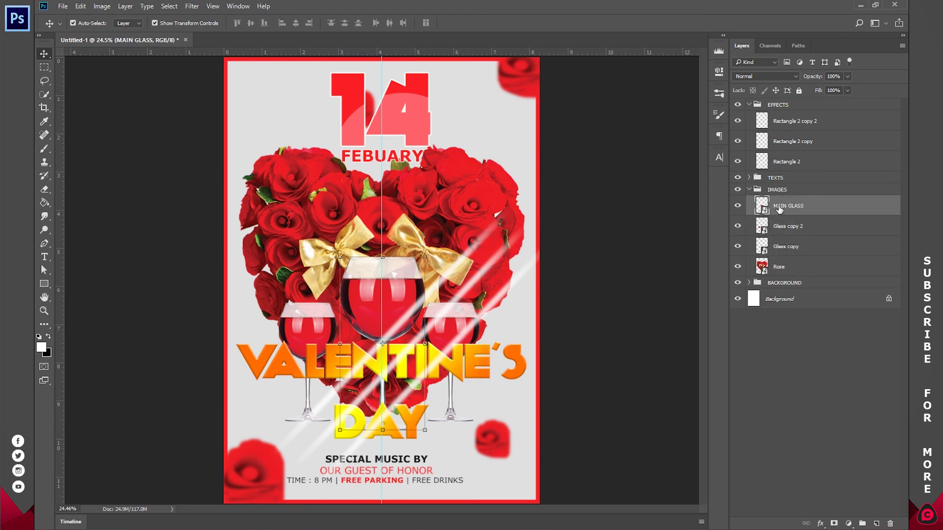
# Nudge the left and right side glasses closer to the main glass.
pyautogui.click(792, 227)
pyautogui.keyDown('ctrl'); pyautogui.click(788, 246); pyautogui.keyUp('ctrl')
pyautogui.click(792, 227)
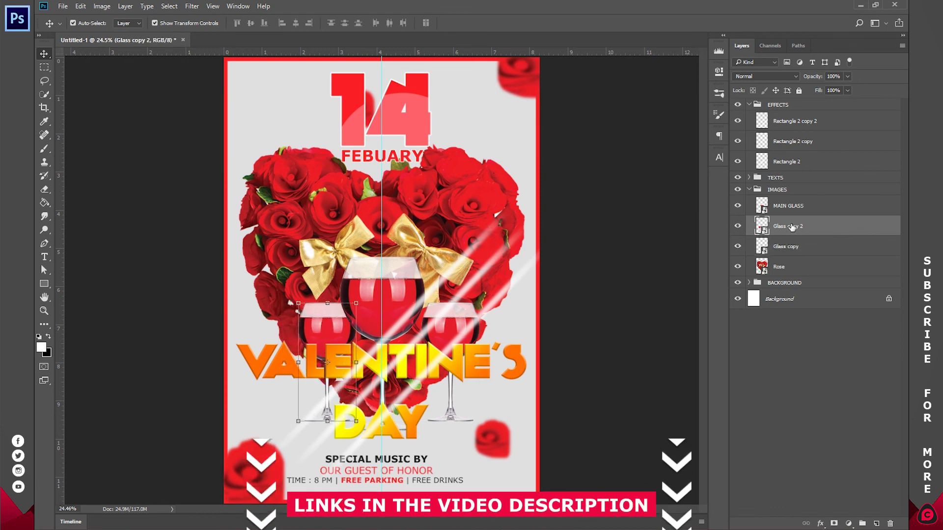
pyautogui.click(805, 245)
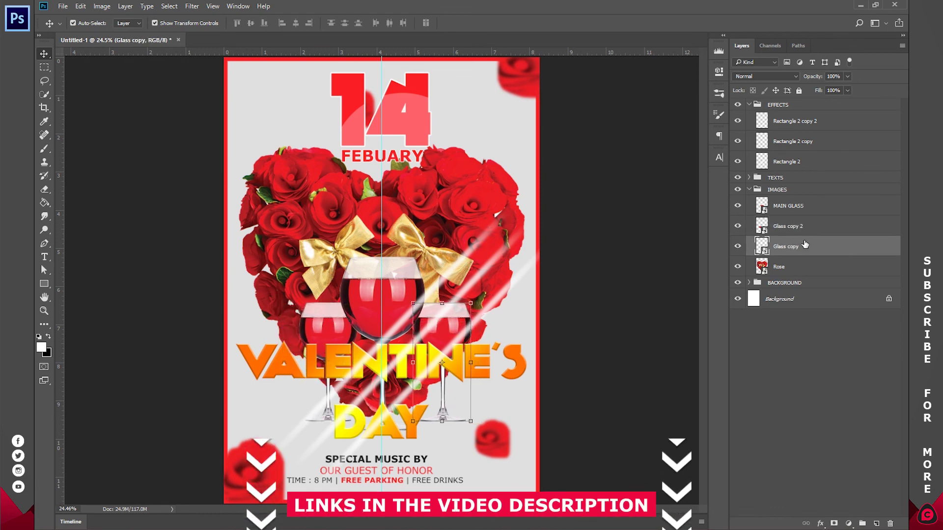
pyautogui.click(818, 346)
# Collapse the EFFECTS and IMAGES groups in the Layers panel.
pyautogui.click(750, 104)
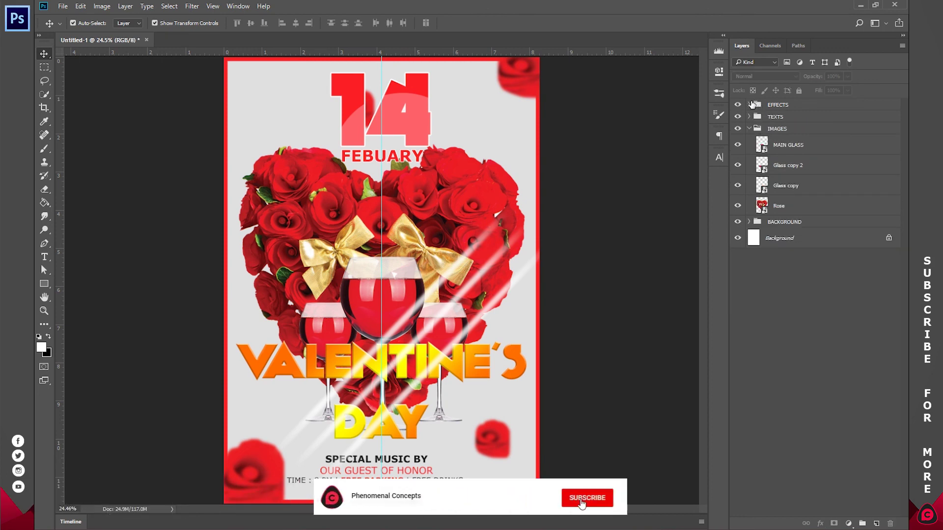
pyautogui.click(749, 128)
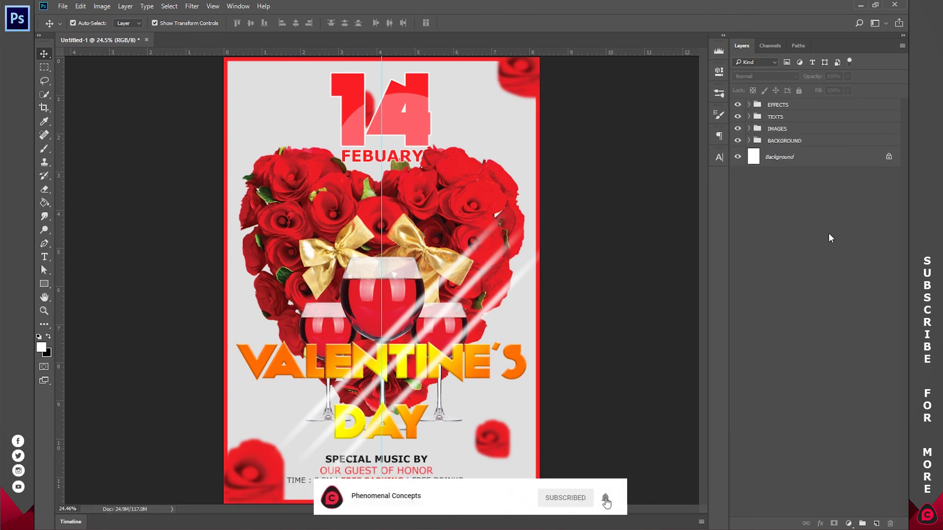